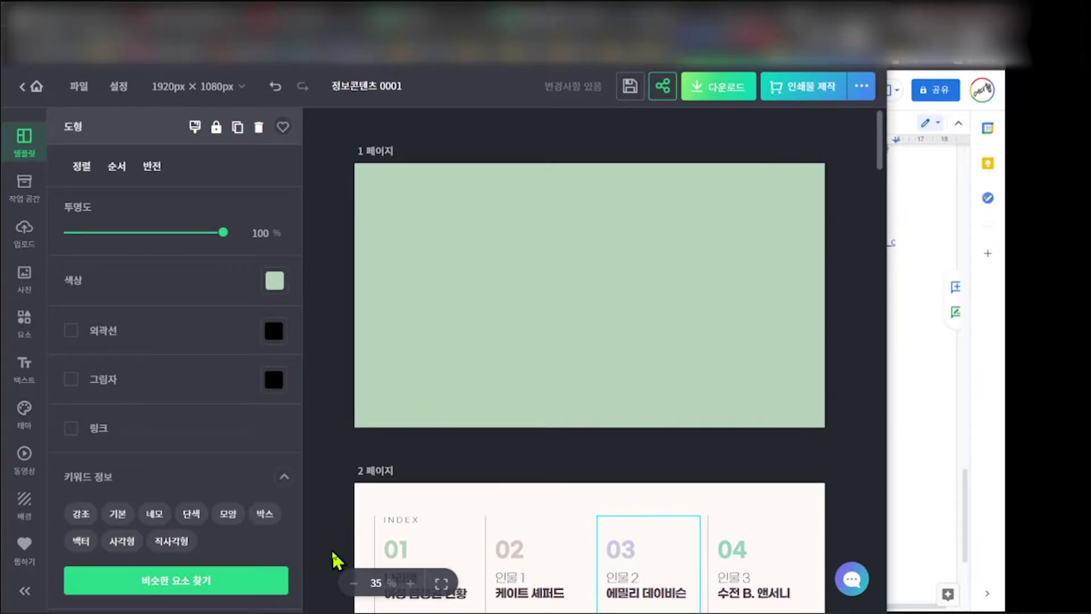
# - Try the 페이드 and 떠오르기 transition animations on the index page (page 2)
pyautogui.scroll(-4, 369, 568)
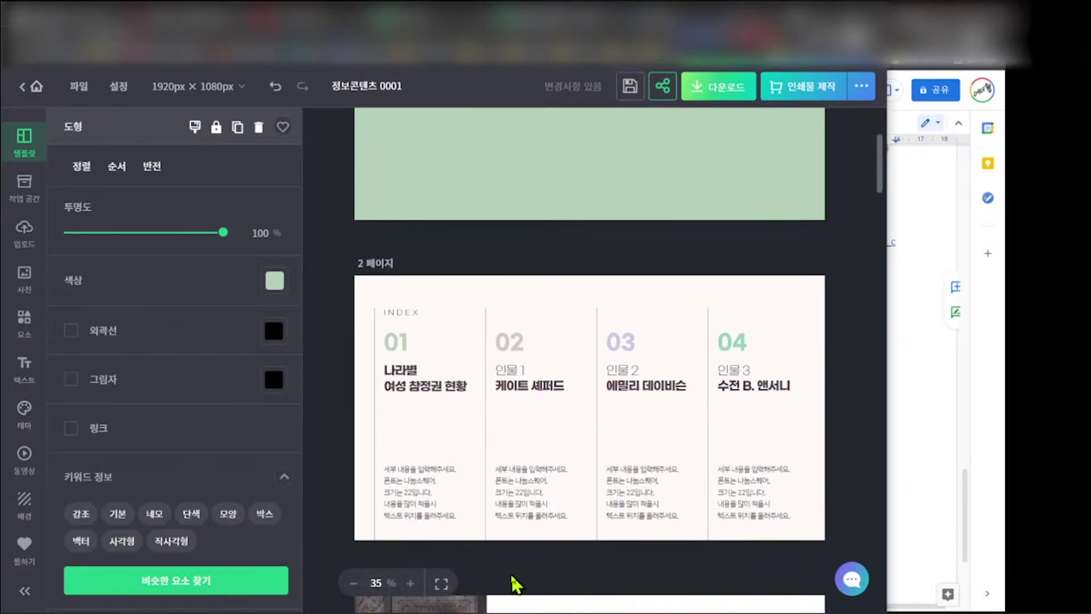
pyautogui.scroll(4, 468, 201)
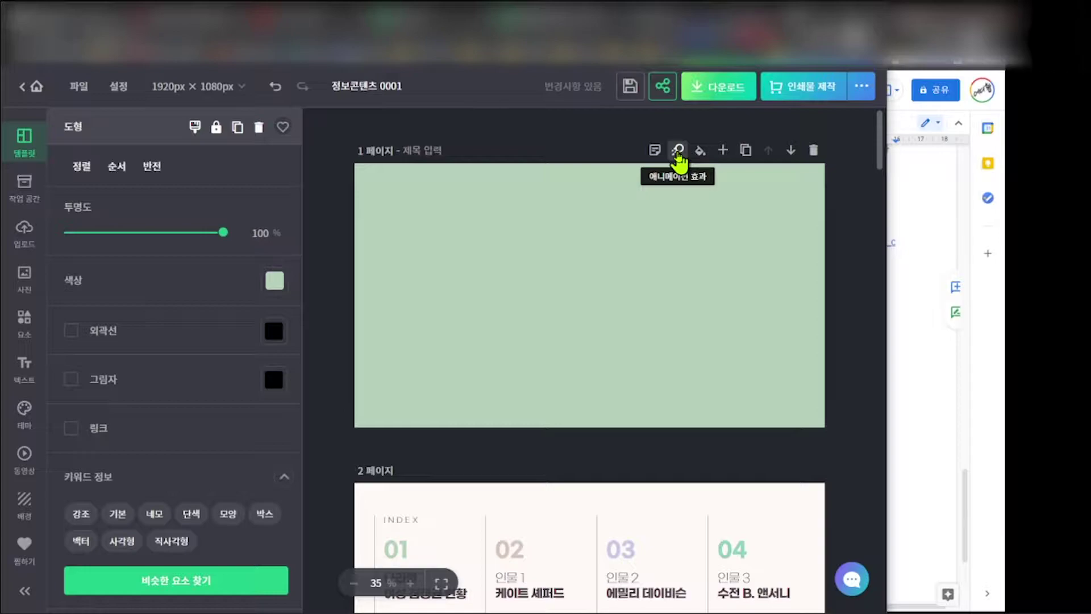
pyautogui.click(678, 152)
pyautogui.scroll(-4, 625, 362)
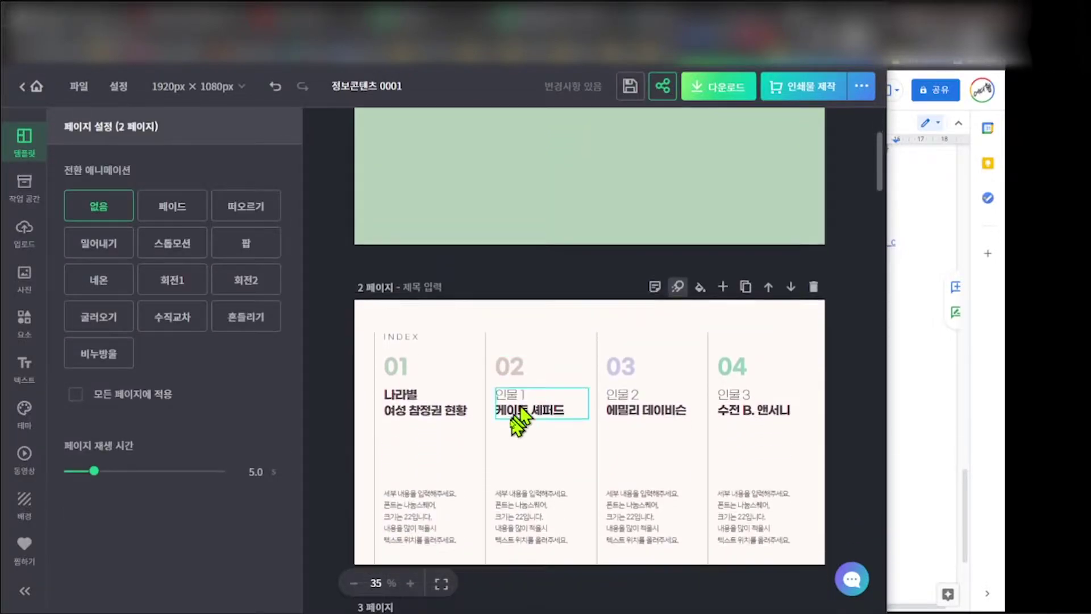
pyautogui.click(361, 408)
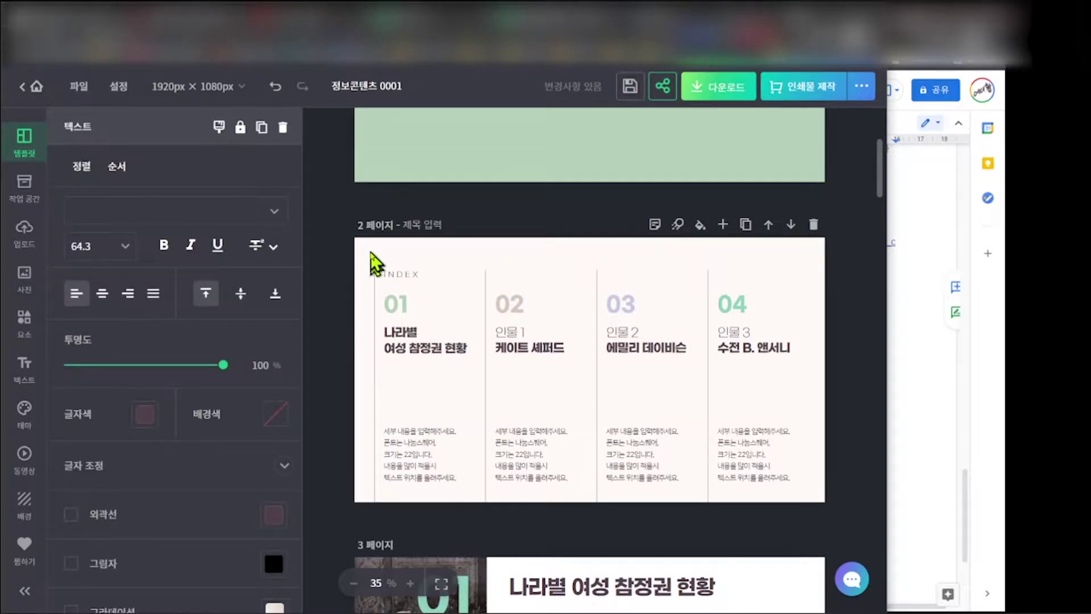
pyautogui.click(369, 252)
pyautogui.click(508, 256)
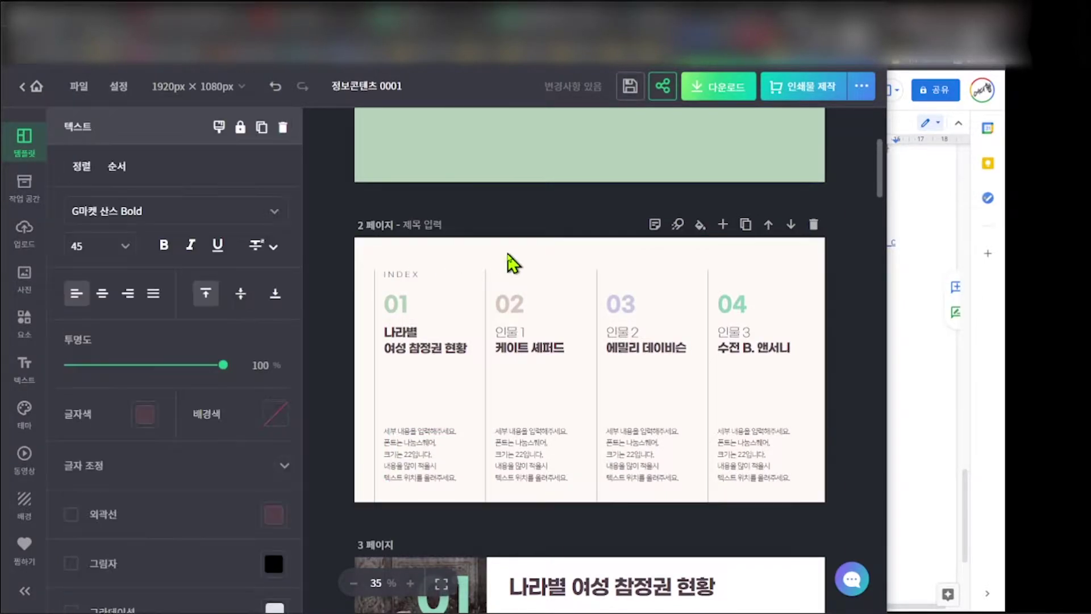
pyautogui.click(432, 455)
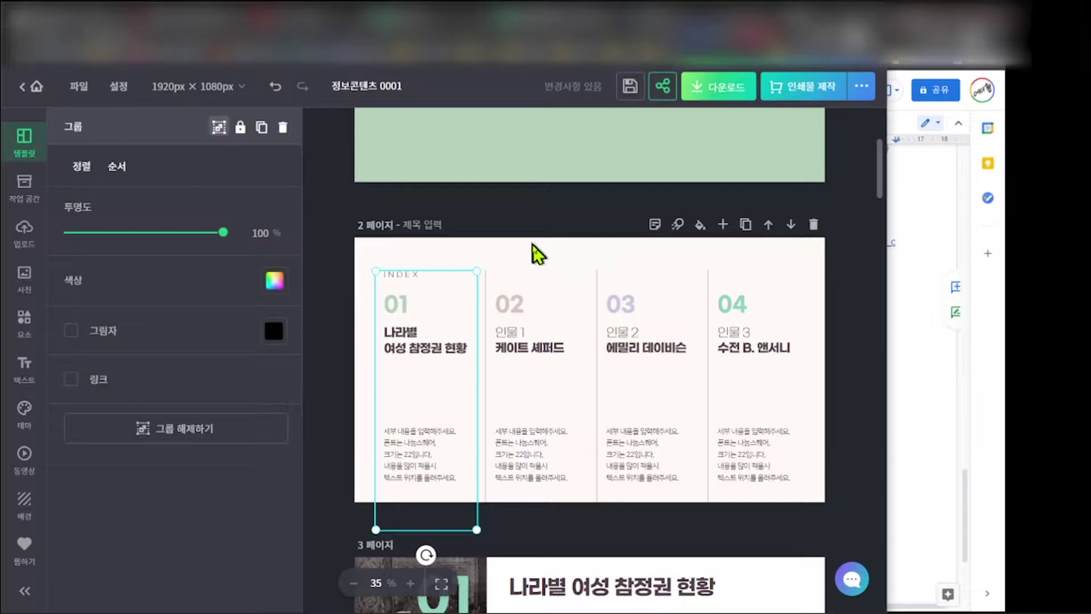
pyautogui.click(536, 254)
pyautogui.click(537, 253)
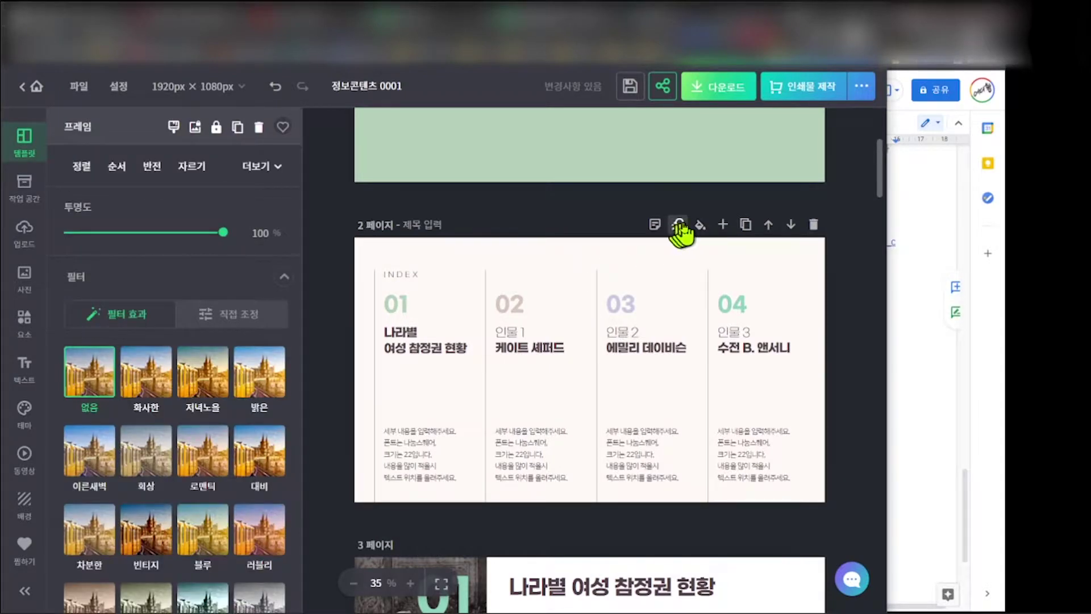
pyautogui.click(678, 224)
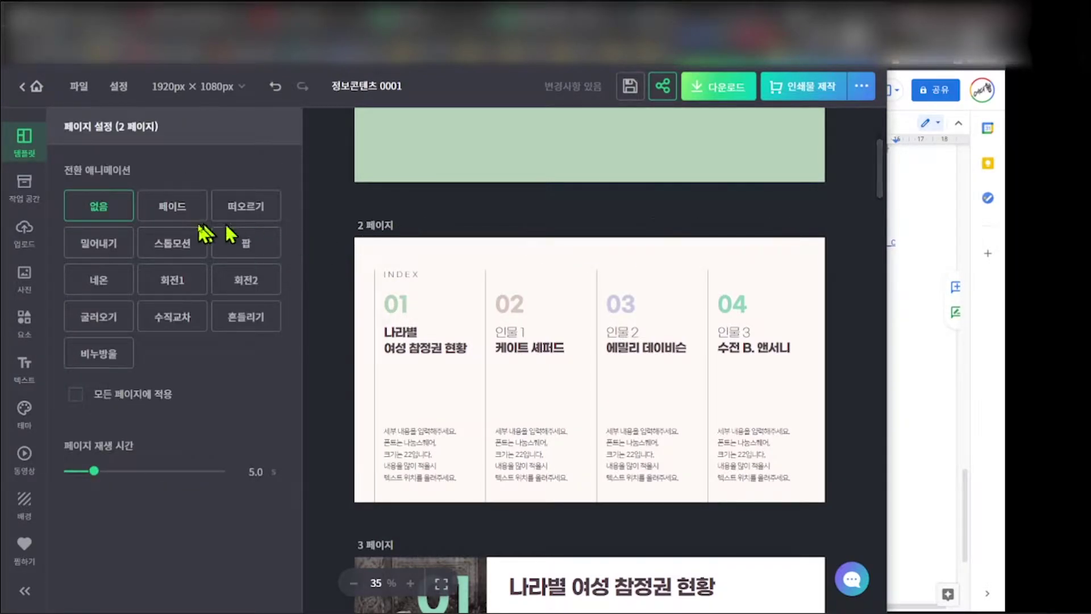
pyautogui.click(170, 209)
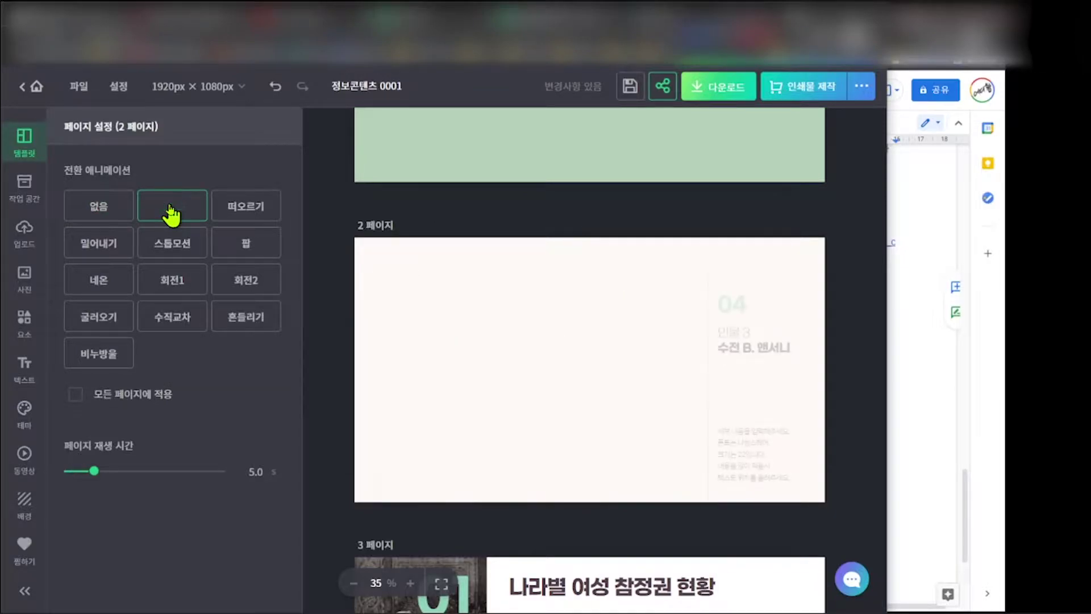
pyautogui.click(246, 214)
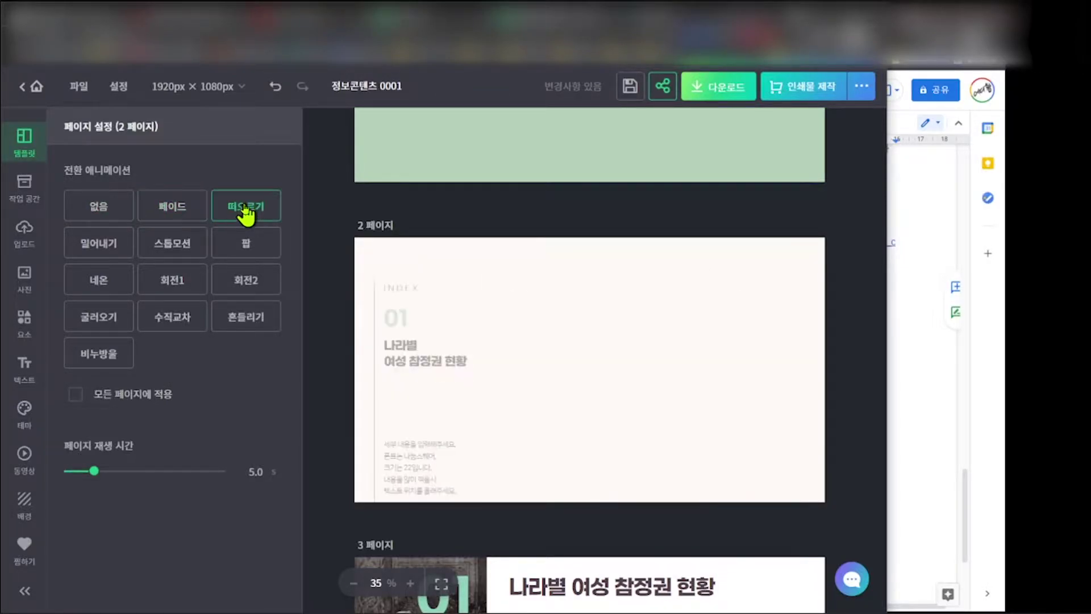
# - Delete all the other pages of the presentation, keeping only the plain green first page
pyautogui.scroll(4, 448, 279)
pyautogui.click(448, 278)
pyautogui.scroll(-4, 633, 355)
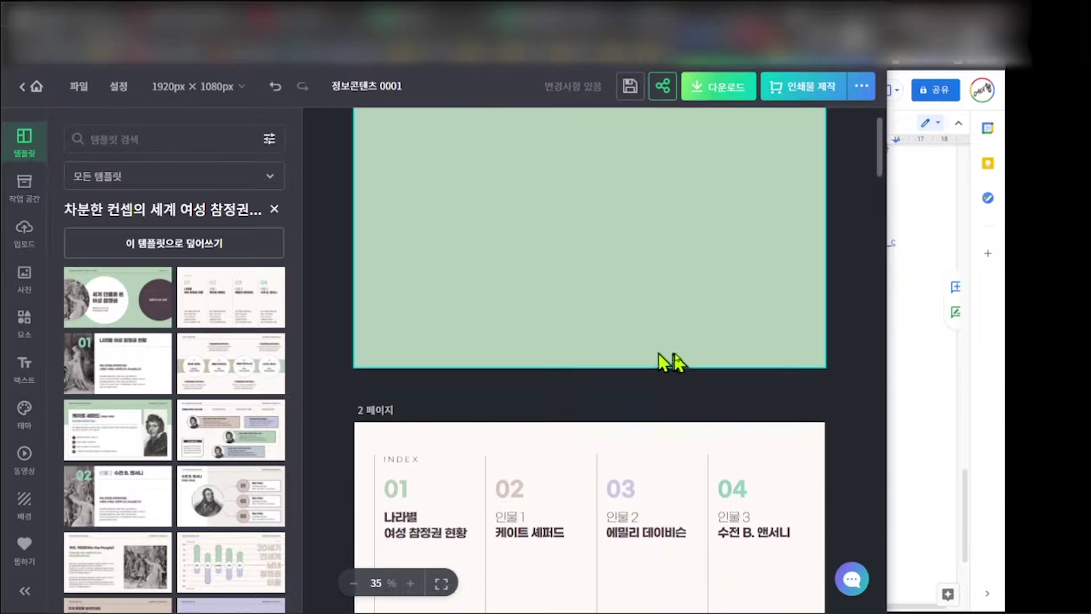
pyautogui.click(817, 263)
pyautogui.click(816, 262)
pyautogui.click(816, 262)
# - Check the production notes in the Google Docs document, including the required page size, and return to the Miricanvas design
pyautogui.hotkey('alt', 'Tab')
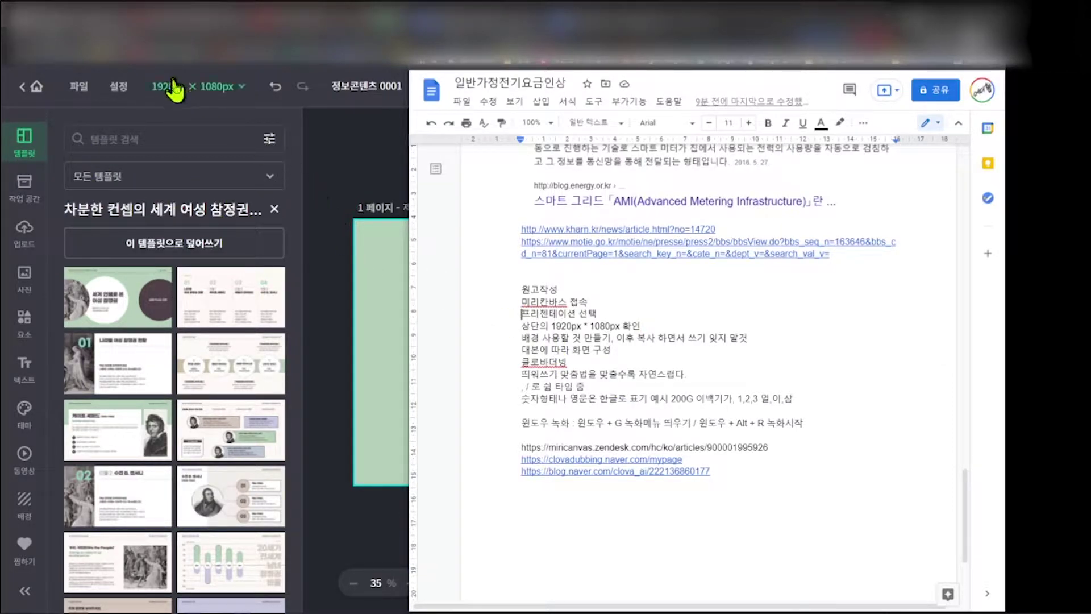
pyautogui.click(332, 183)
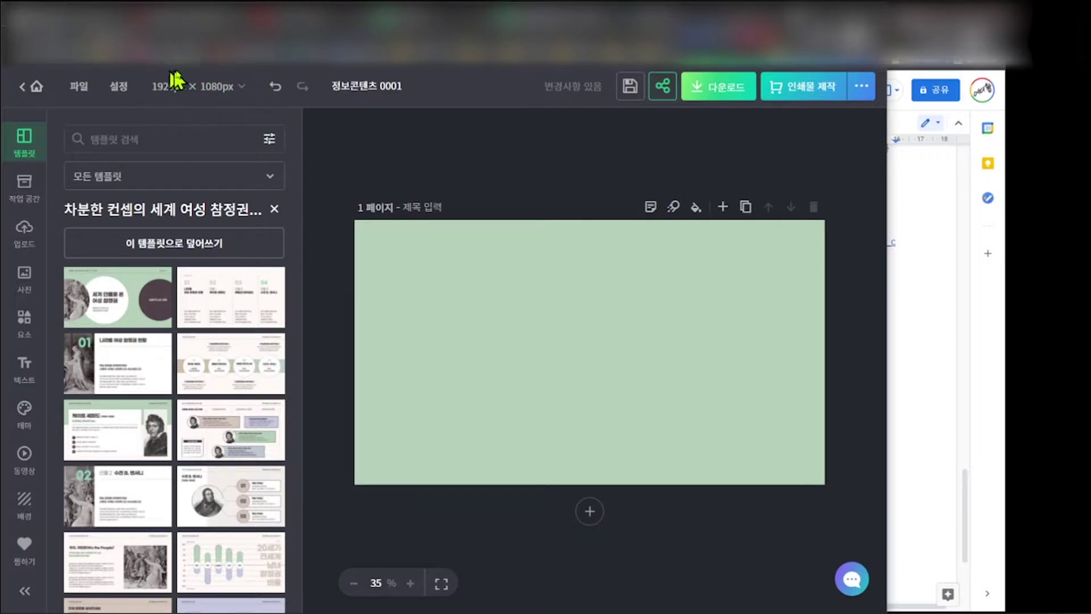
# - Try white and light pink as the page's background color, and settle on light purple from the basic palette
pyautogui.click(464, 309)
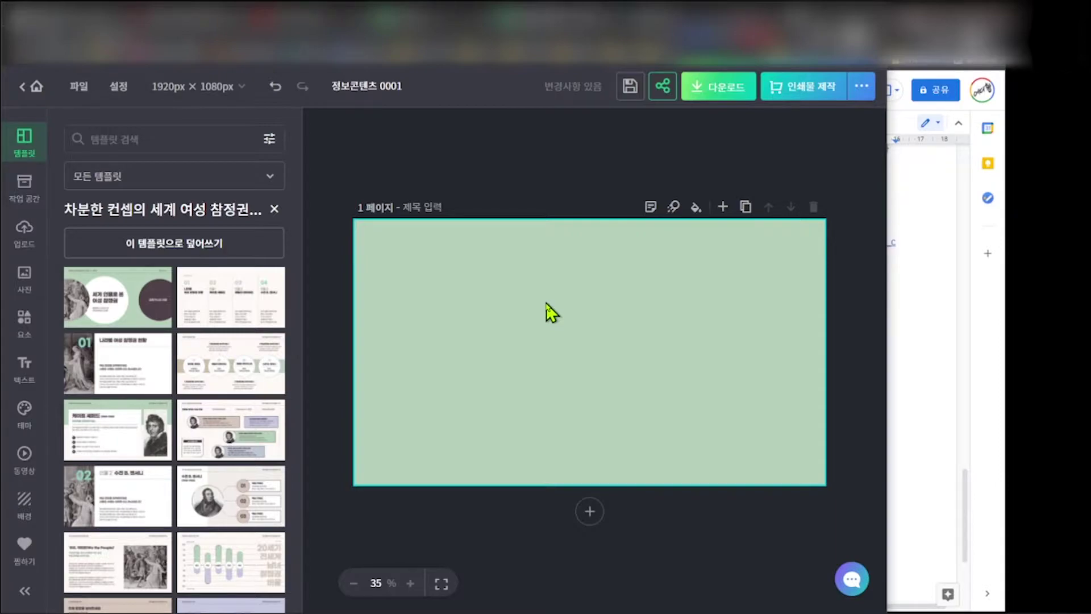
pyautogui.click(695, 206)
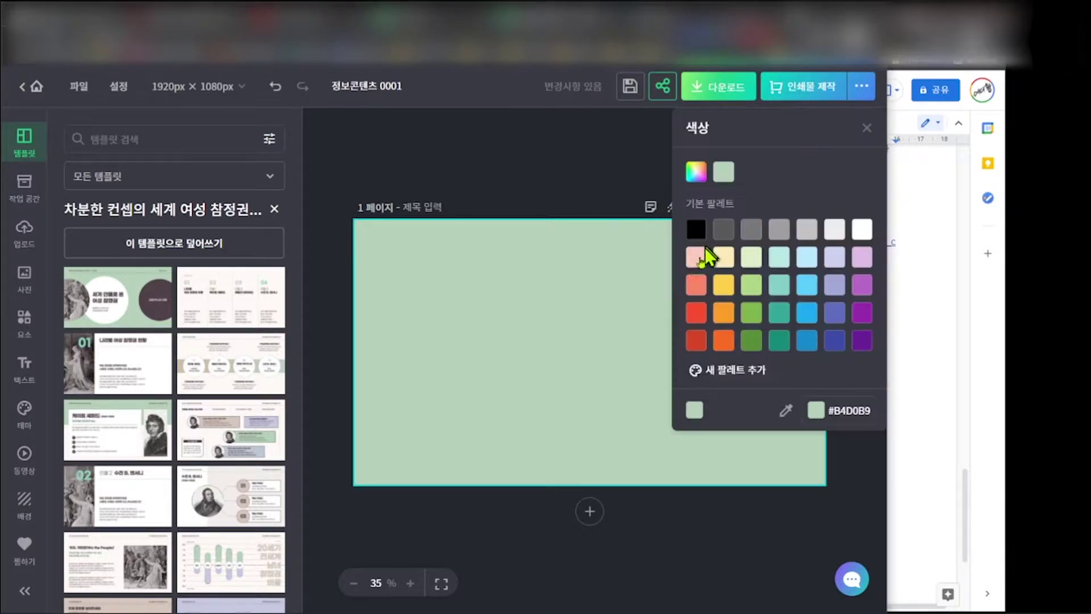
pyautogui.click(862, 231)
pyautogui.click(695, 257)
pyautogui.click(862, 258)
pyautogui.click(511, 353)
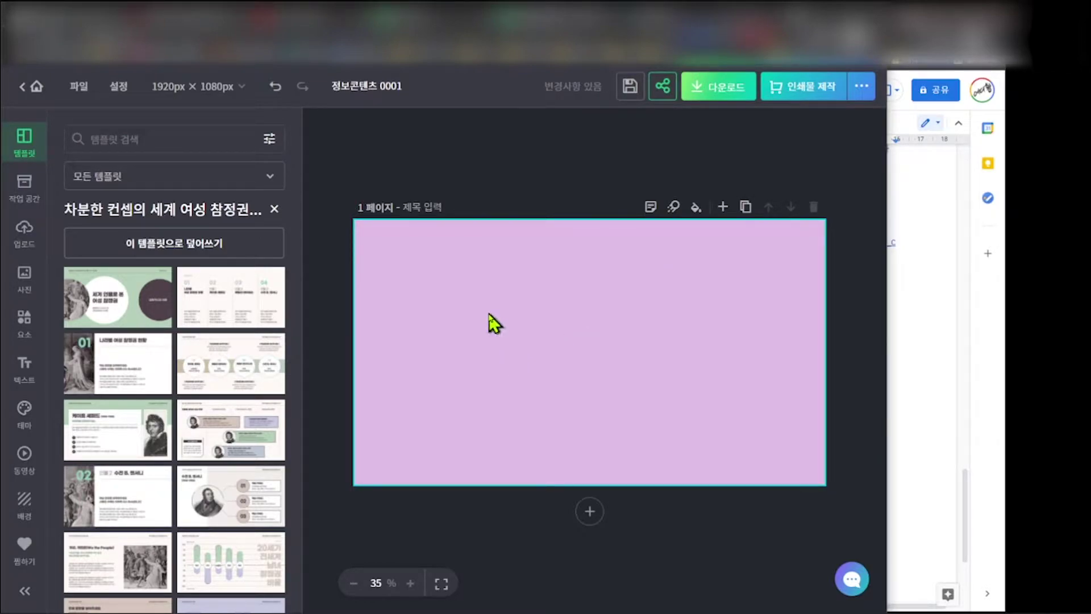
# - Look through the available frame elements, template pages, workspace folders and uploaded images
pyautogui.click(24, 318)
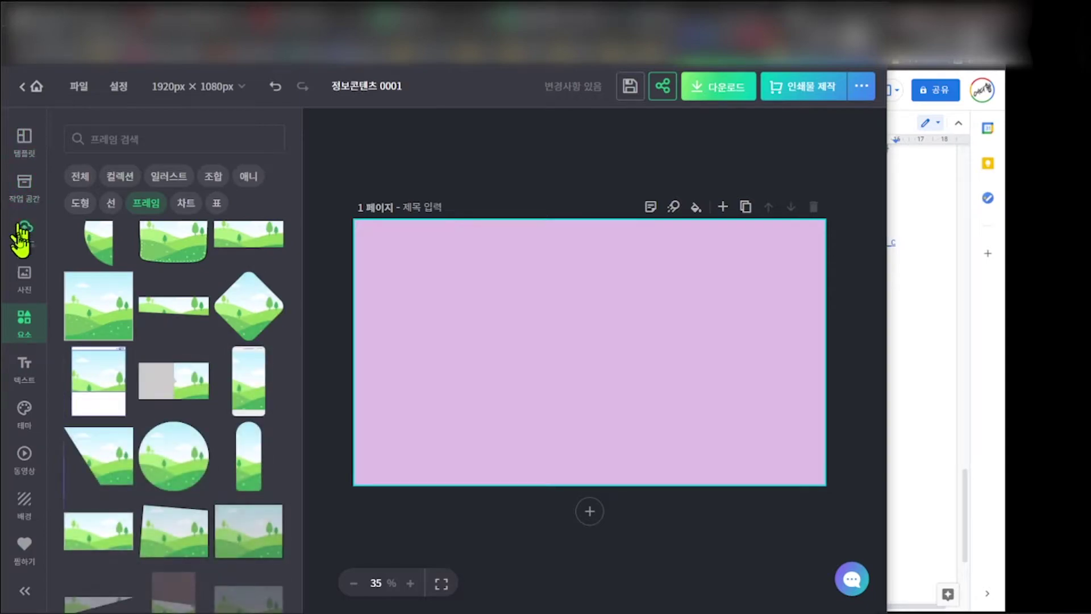
pyautogui.click(24, 157)
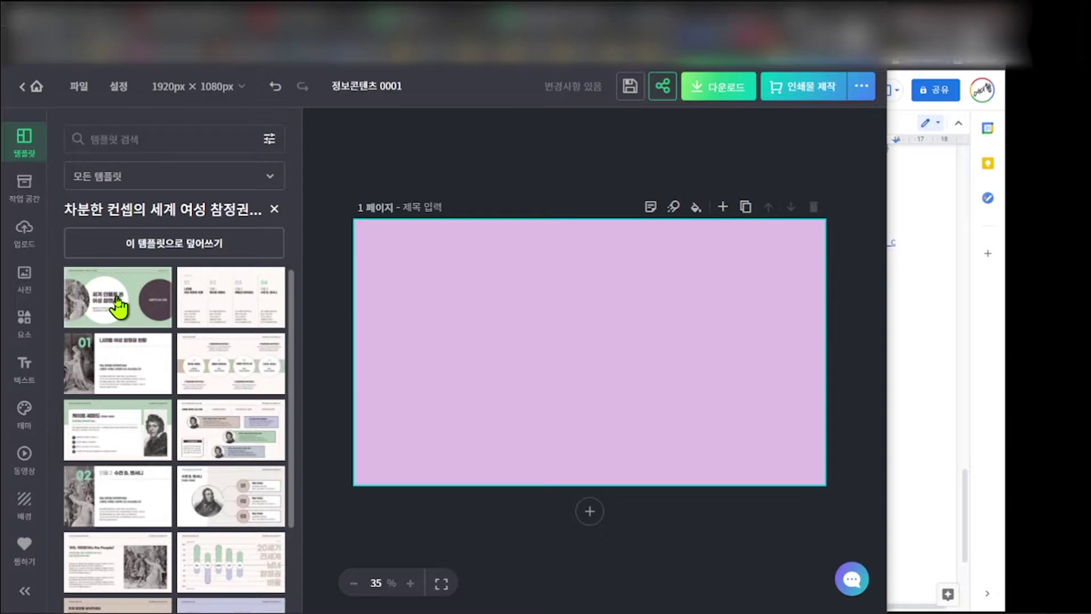
pyautogui.click(27, 192)
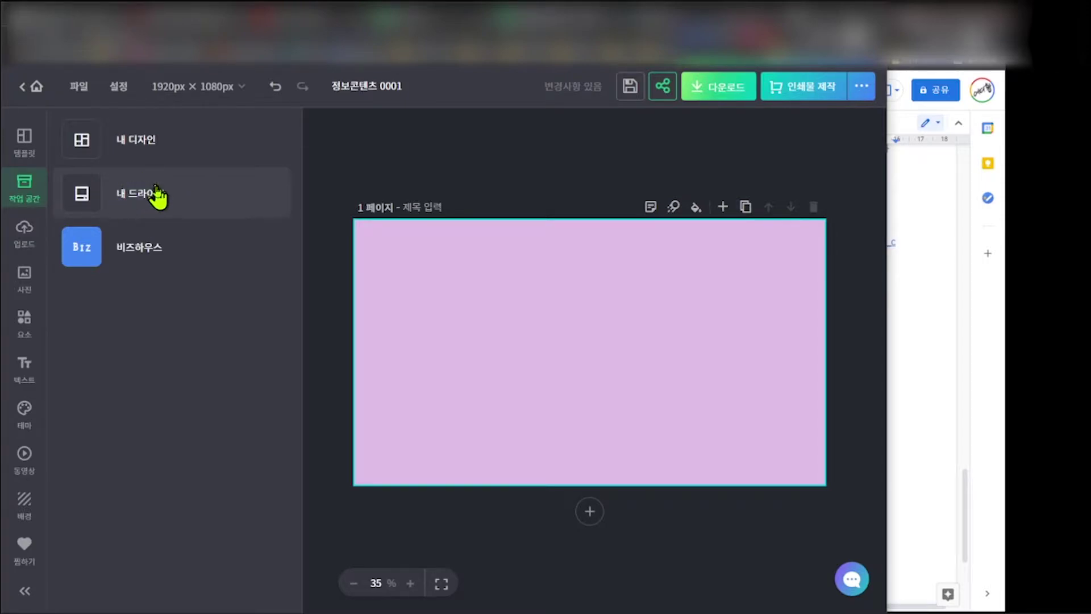
pyautogui.click(24, 233)
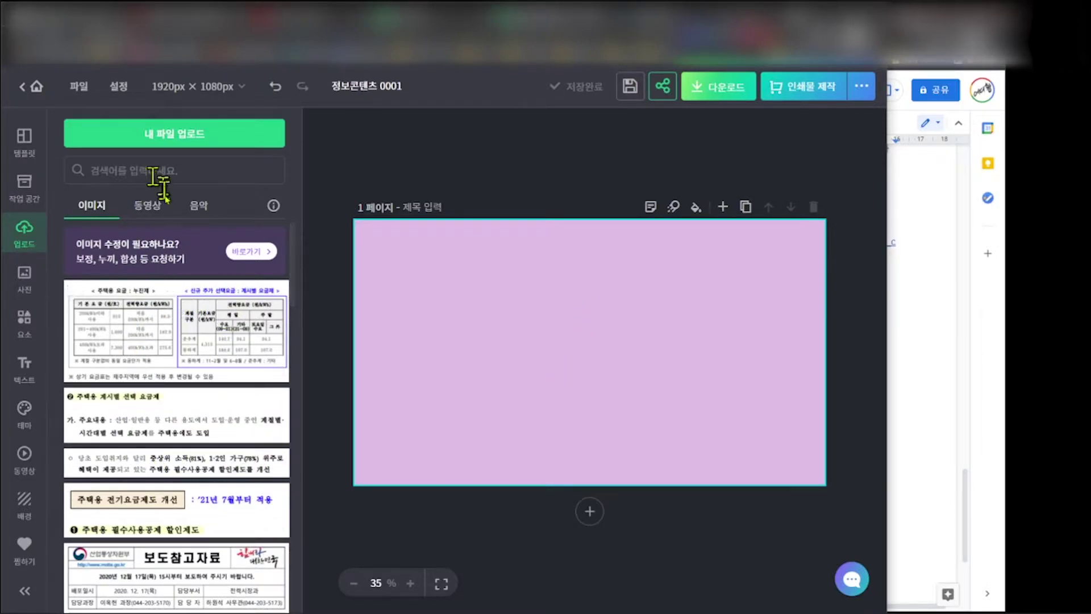
# - Browse the stock photo categories and the Pixabay photos, and view the recent photo searches
pyautogui.click(25, 273)
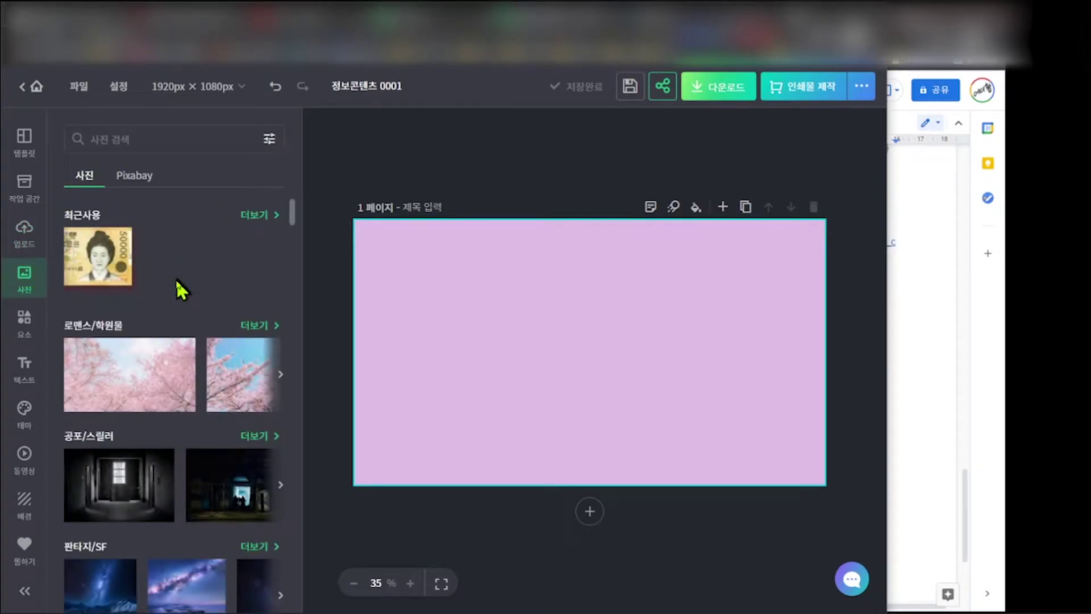
pyautogui.scroll(-1, 134, 341)
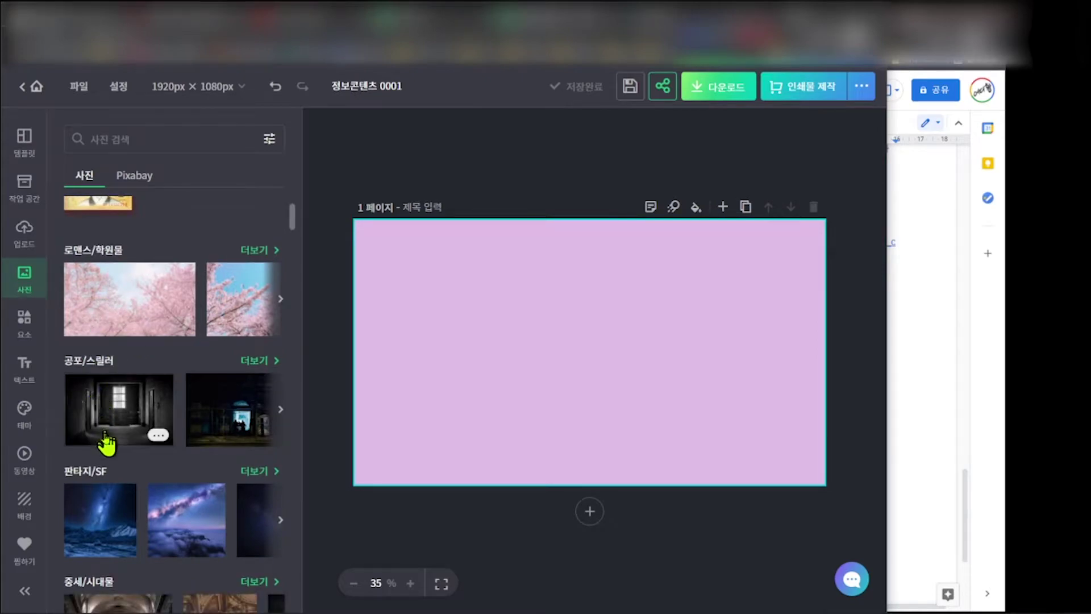
pyautogui.scroll(-2, 105, 441)
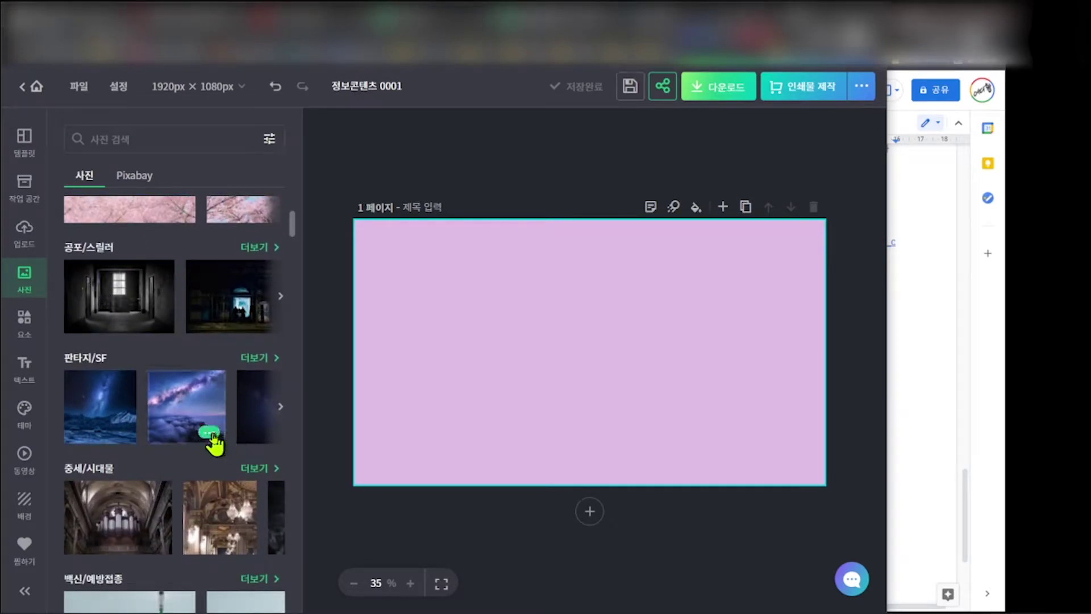
pyautogui.scroll(-3, 215, 441)
pyautogui.scroll(1, 154, 419)
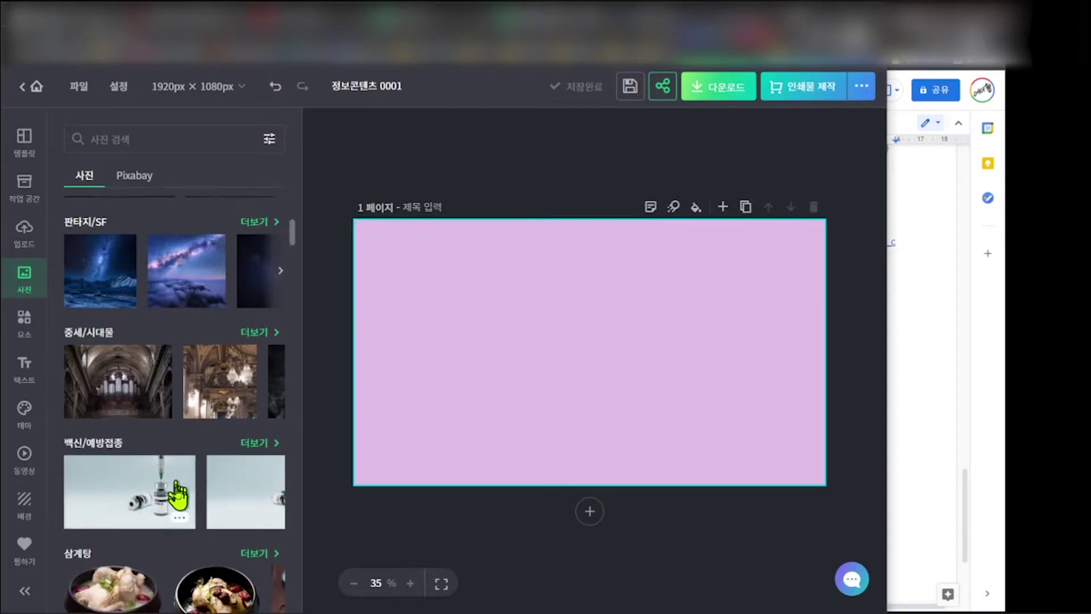
pyautogui.scroll(5, 164, 369)
pyautogui.click(136, 177)
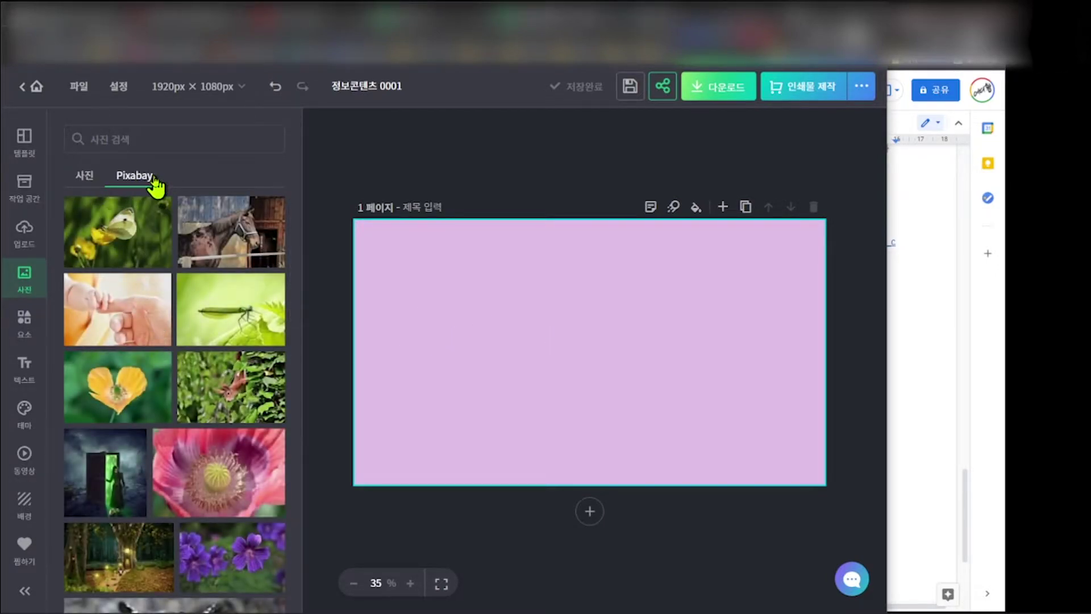
pyautogui.click(129, 139)
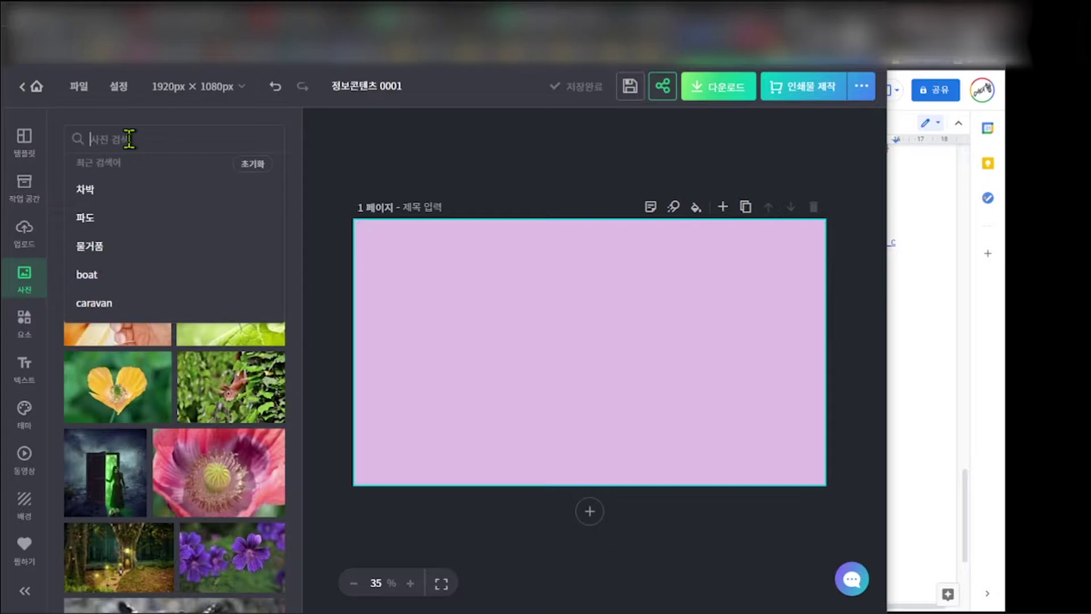
pyautogui.click(327, 227)
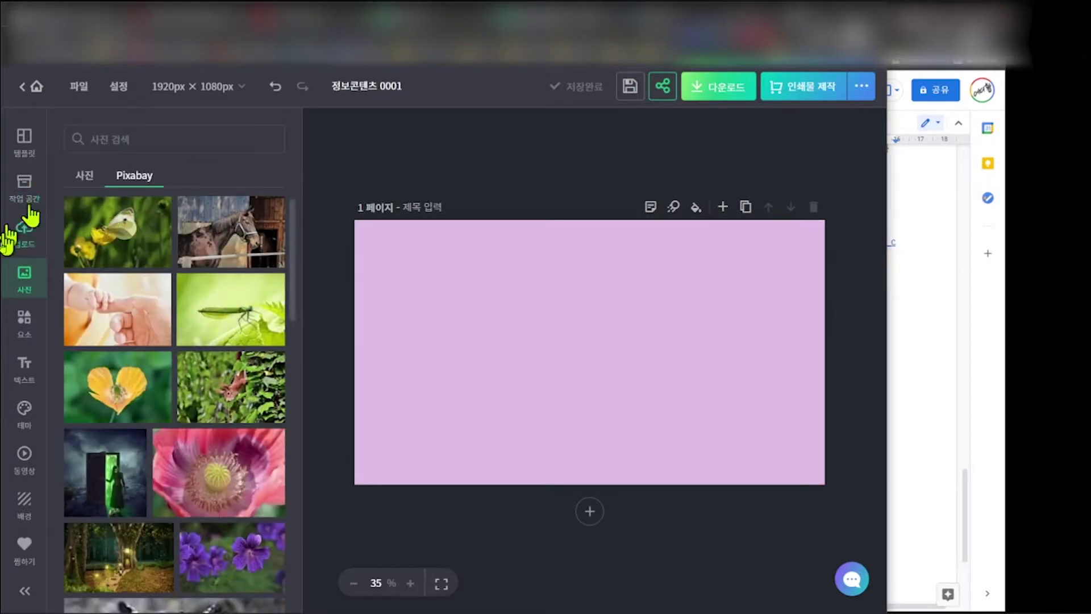
# - Browse the design elements by type, covering the collections (컬렉션), illustrations (일러스트), animated elements (애니) and shapes (도형)
pyautogui.click(23, 321)
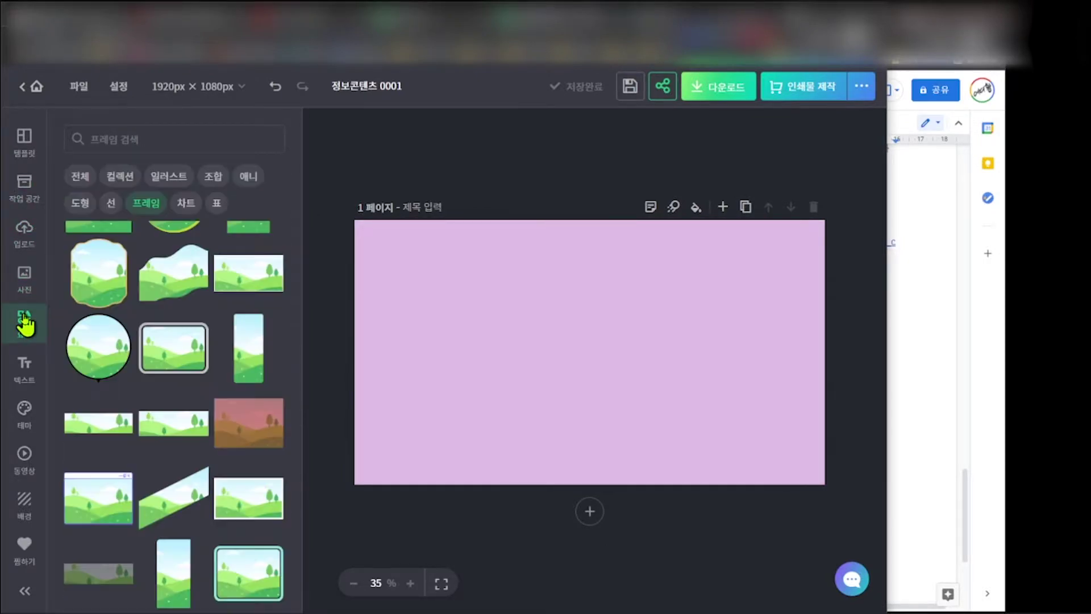
pyautogui.click(120, 185)
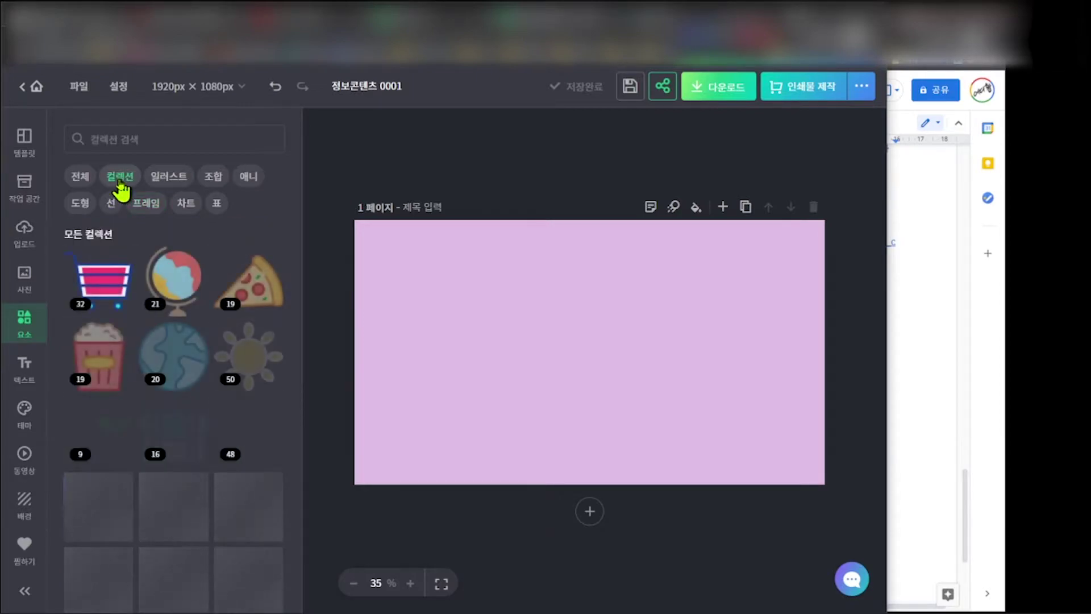
pyautogui.scroll(-5, 190, 427)
pyautogui.scroll(-5, 174, 467)
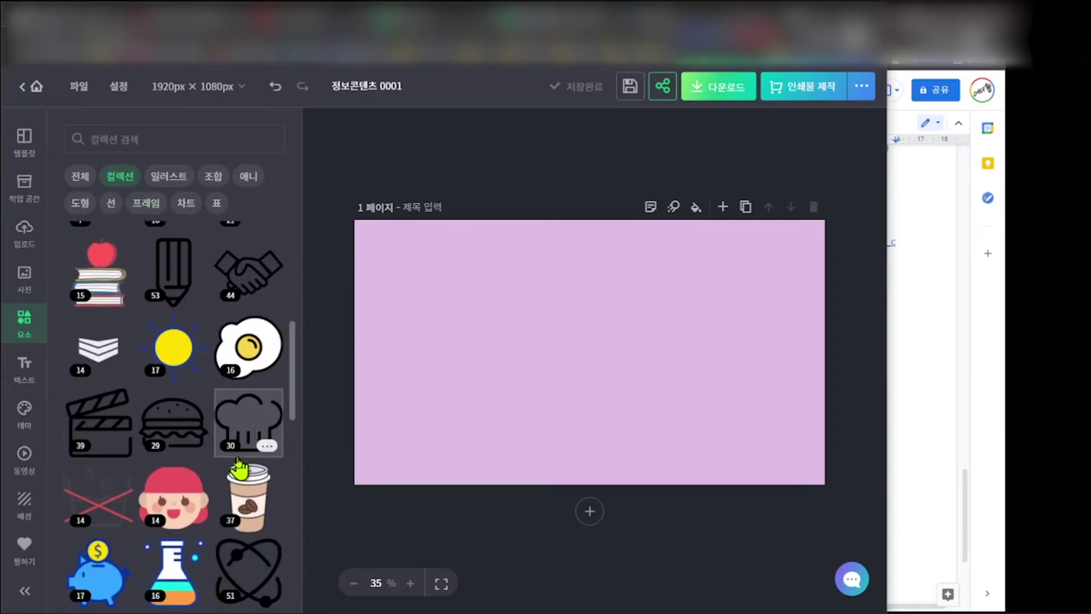
pyautogui.scroll(-2, 209, 435)
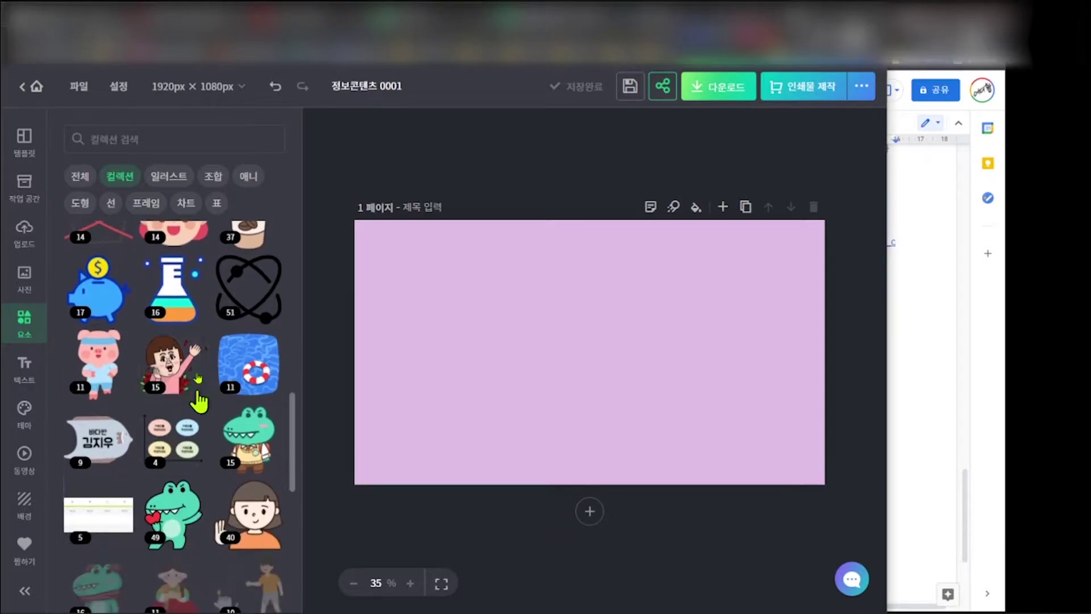
pyautogui.click(178, 175)
pyautogui.click(249, 176)
pyautogui.scroll(-1, 100, 285)
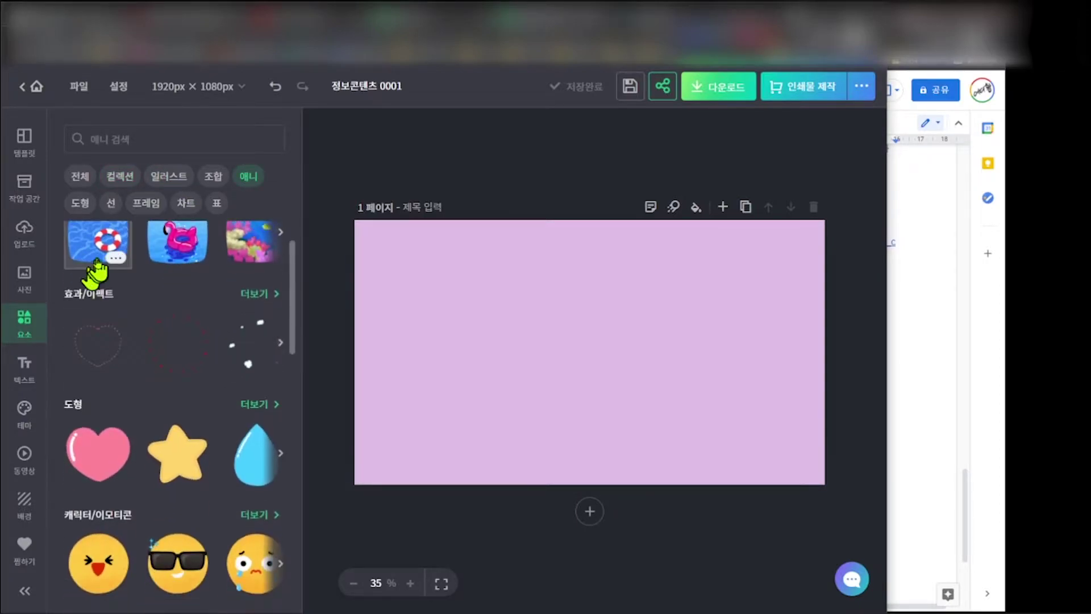
pyautogui.scroll(1, 110, 299)
pyautogui.scroll(-4, 250, 312)
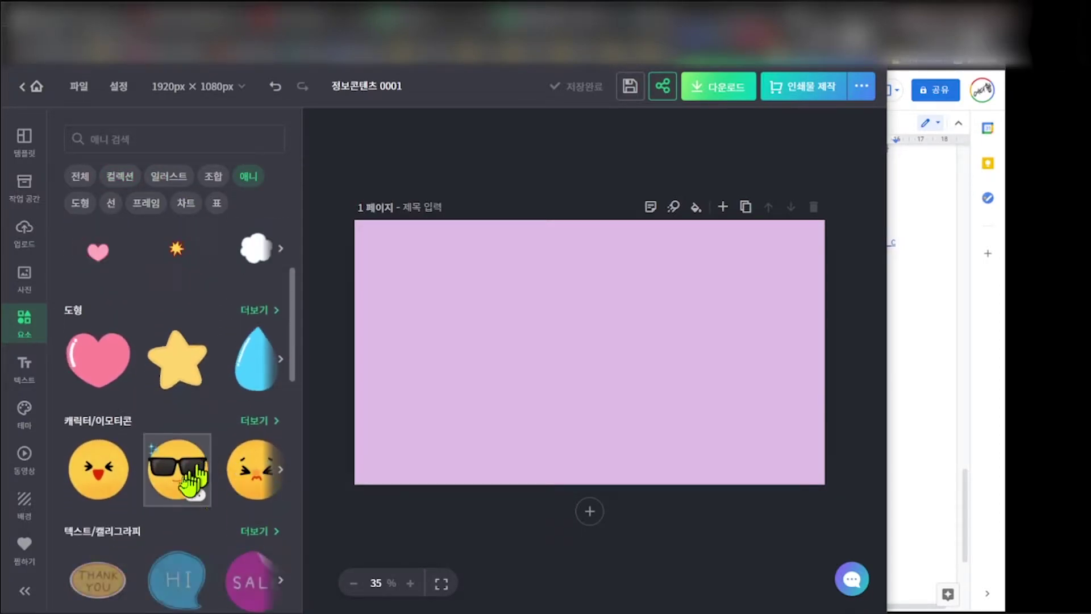
pyautogui.scroll(-6, 210, 454)
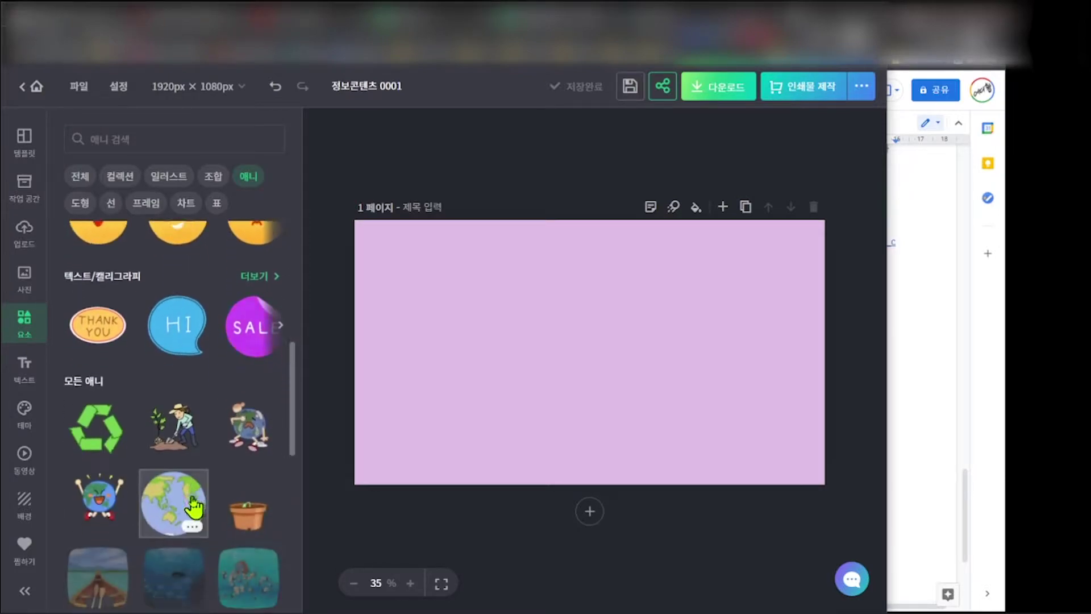
pyautogui.click(80, 203)
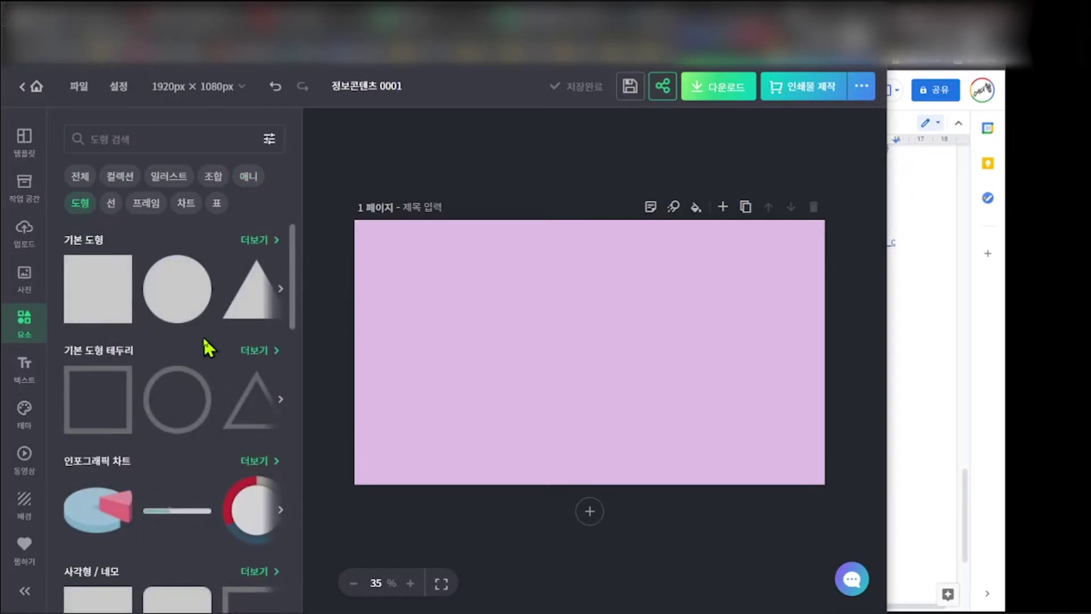
# - Browse the shapes (도형), lines (선), charts (차트) and tables (표) among the design elements
pyautogui.scroll(-1, 284, 466)
pyautogui.scroll(-1, 170, 500)
pyautogui.scroll(1, 136, 500)
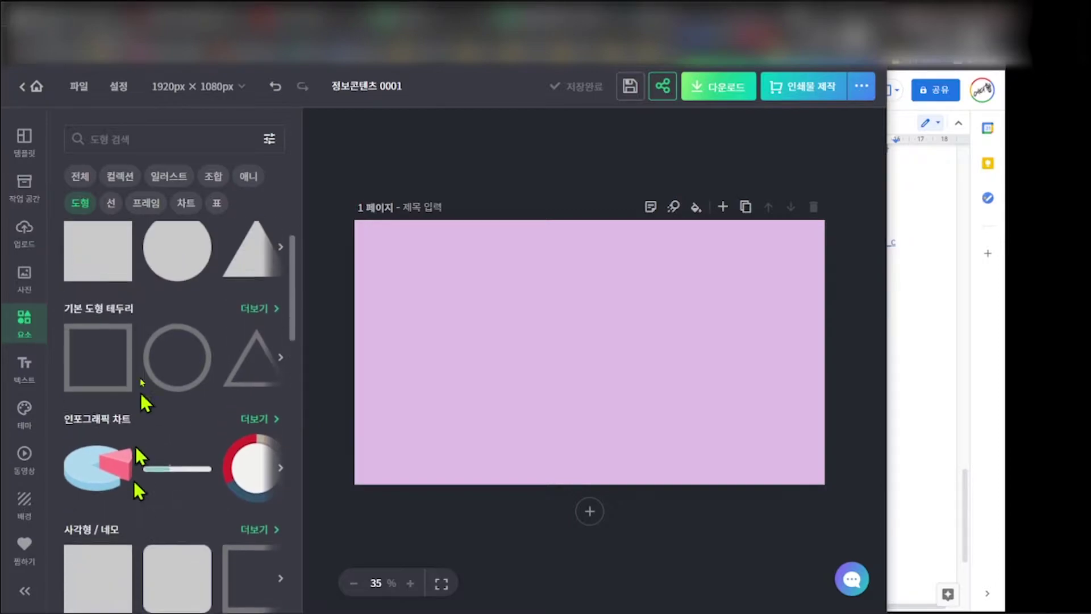
pyautogui.click(111, 203)
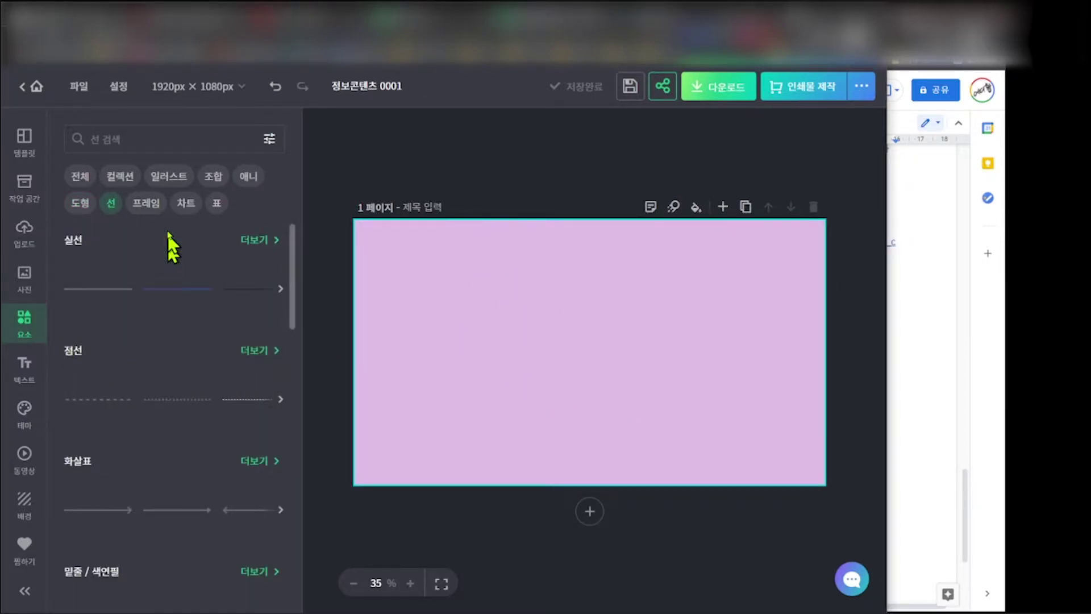
pyautogui.click(186, 202)
pyautogui.scroll(-6, 89, 304)
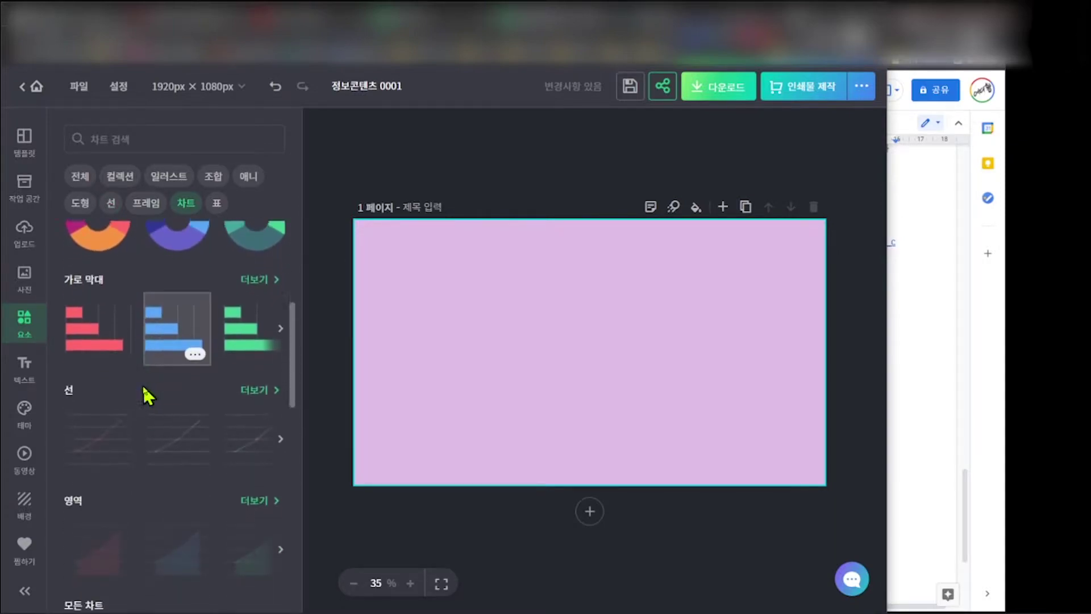
pyautogui.scroll(-4, 93, 496)
pyautogui.click(216, 203)
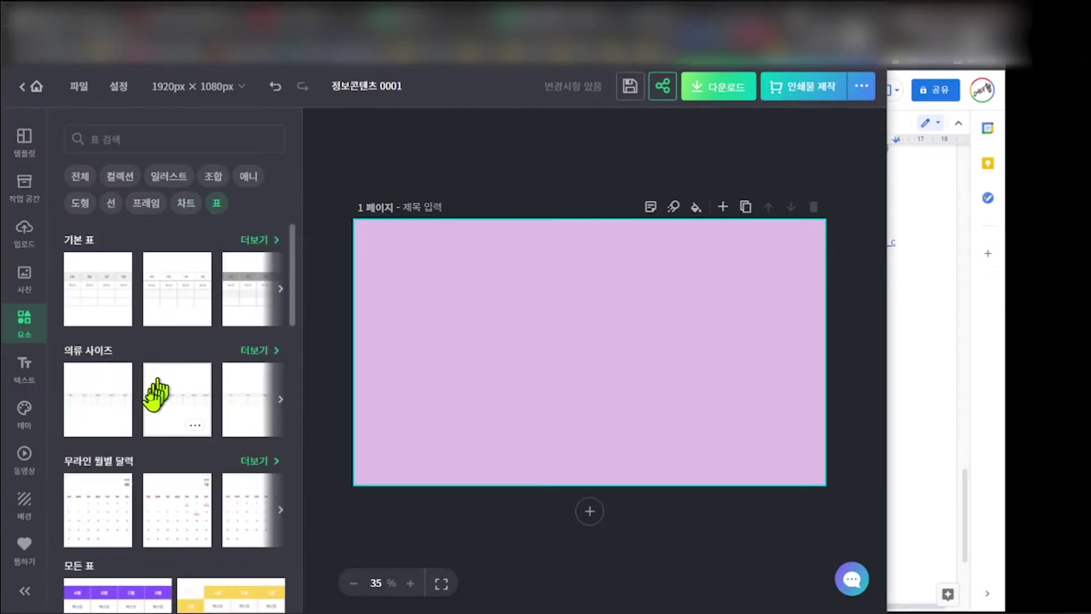
pyautogui.scroll(-3, 113, 449)
# - Try a table from the library on the page, delete it, and look through the remaining table designs
pyautogui.moveTo(165, 353); pyautogui.dragTo(483, 375)
pyautogui.click(459, 365)
pyautogui.click(433, 470)
pyautogui.click(495, 370)
pyautogui.press('Delete')
pyautogui.scroll(-2, 202, 446)
pyautogui.scroll(-4, 202, 446)
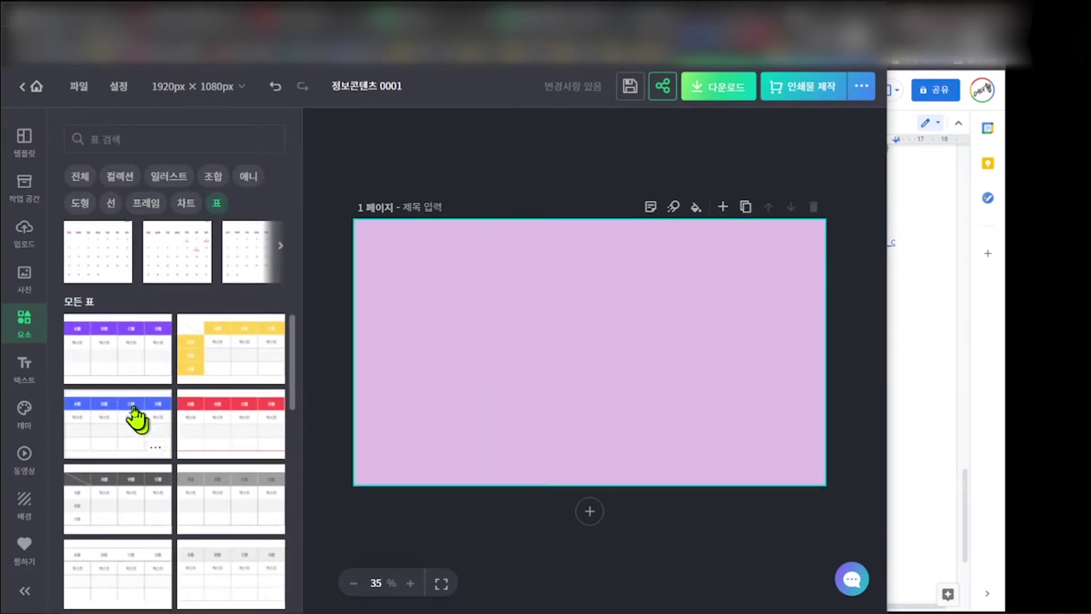
# - Browse the text combinations (조합) and place the "데굴데굴 조선굴림체" combination in the middle of the page
pyautogui.click(24, 367)
pyautogui.scroll(-2, 181, 432)
pyautogui.scroll(-3, 180, 433)
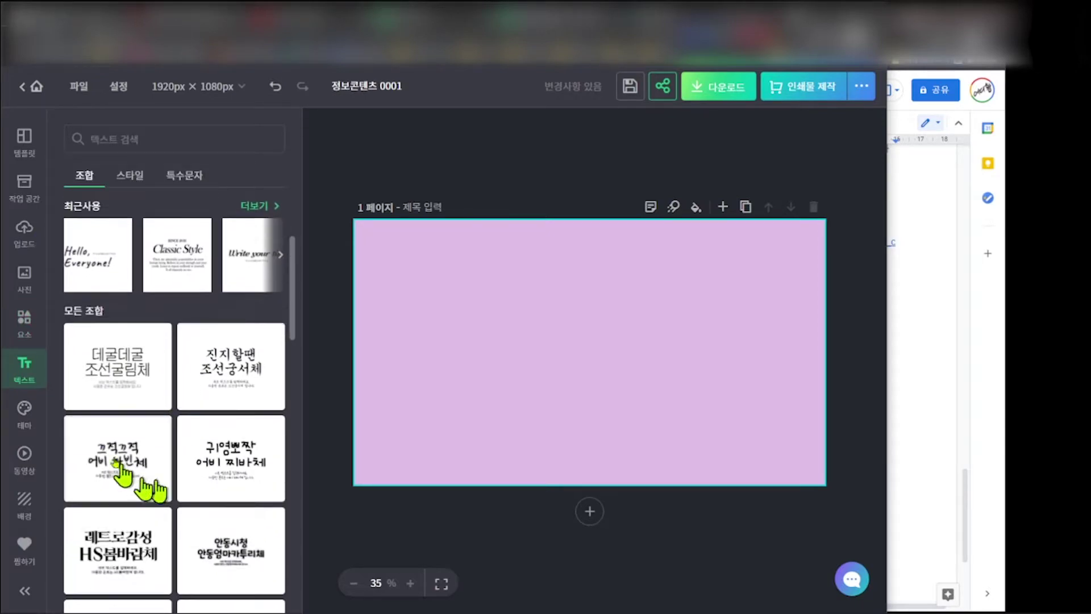
pyautogui.moveTo(142, 347); pyautogui.dragTo(570, 347)
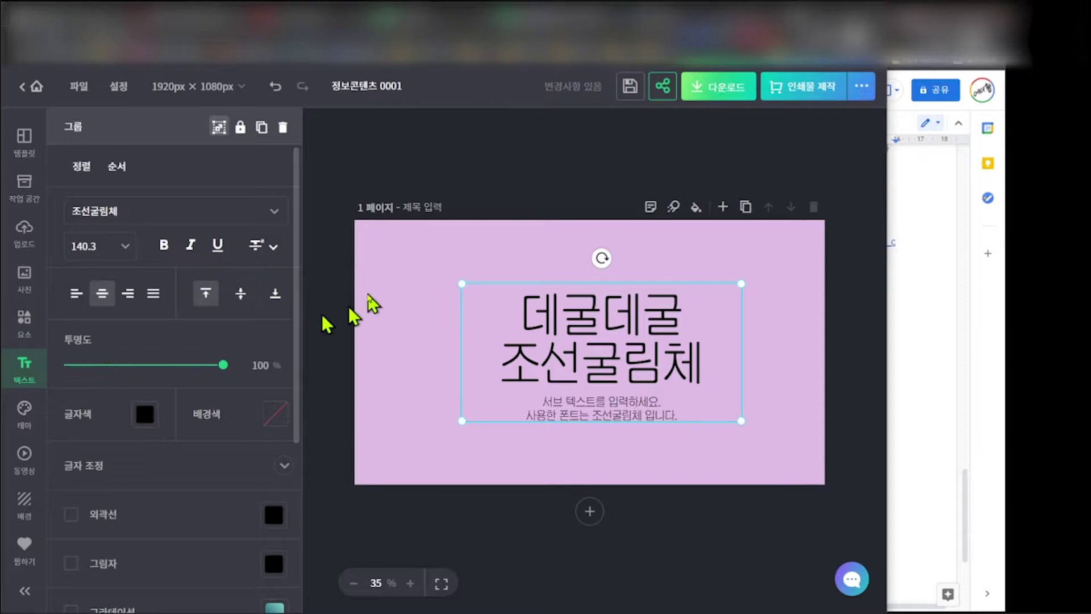
pyautogui.click(398, 363)
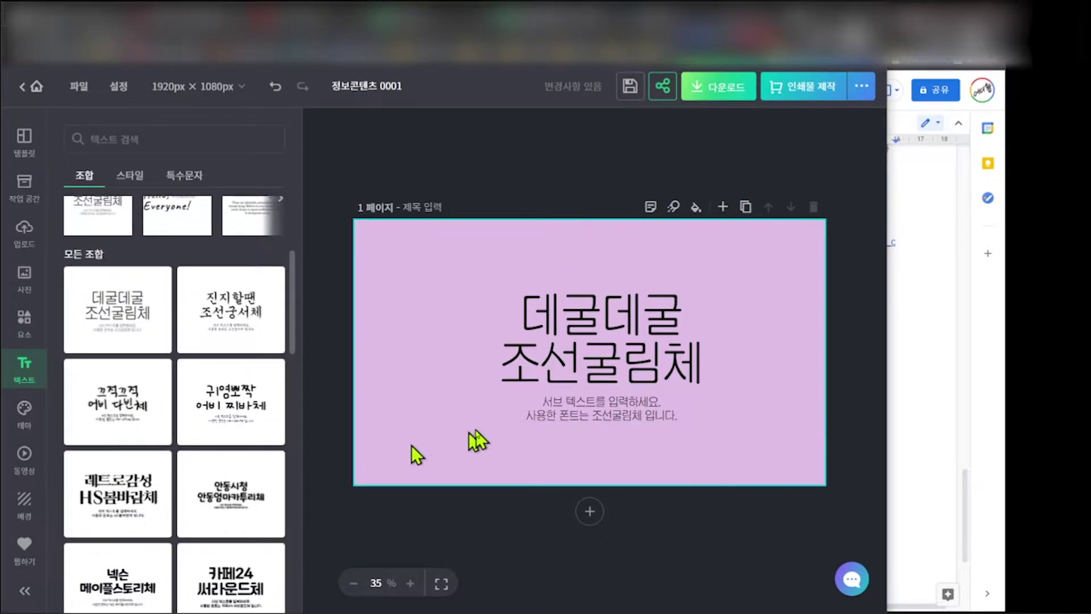
# - Review the text group's font and formatting options, and try the gradient effect (그라데이션) before switching it off
pyautogui.click(568, 384)
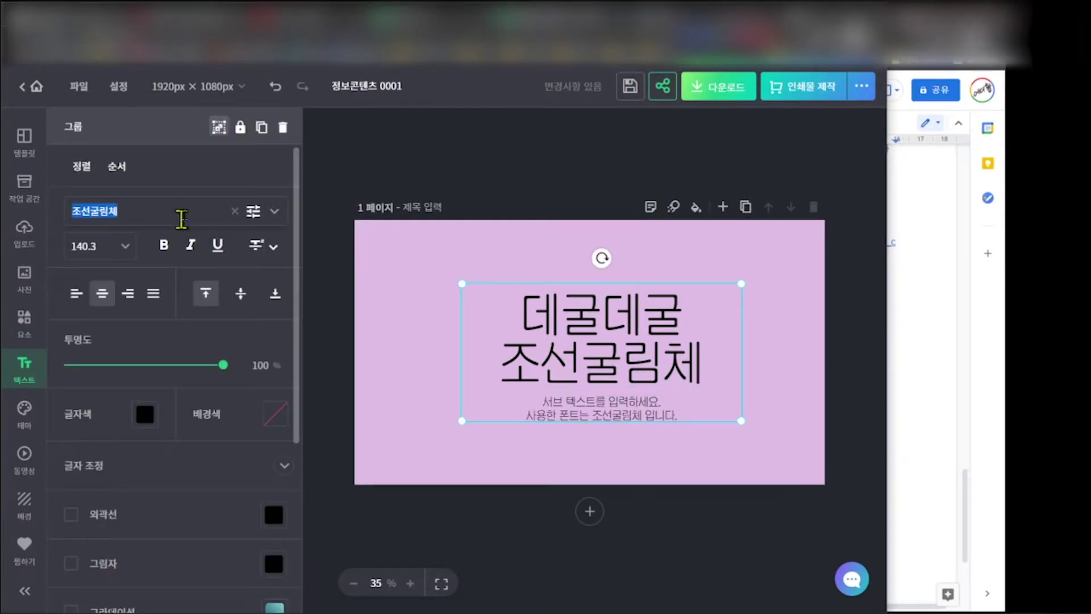
pyautogui.click(332, 292)
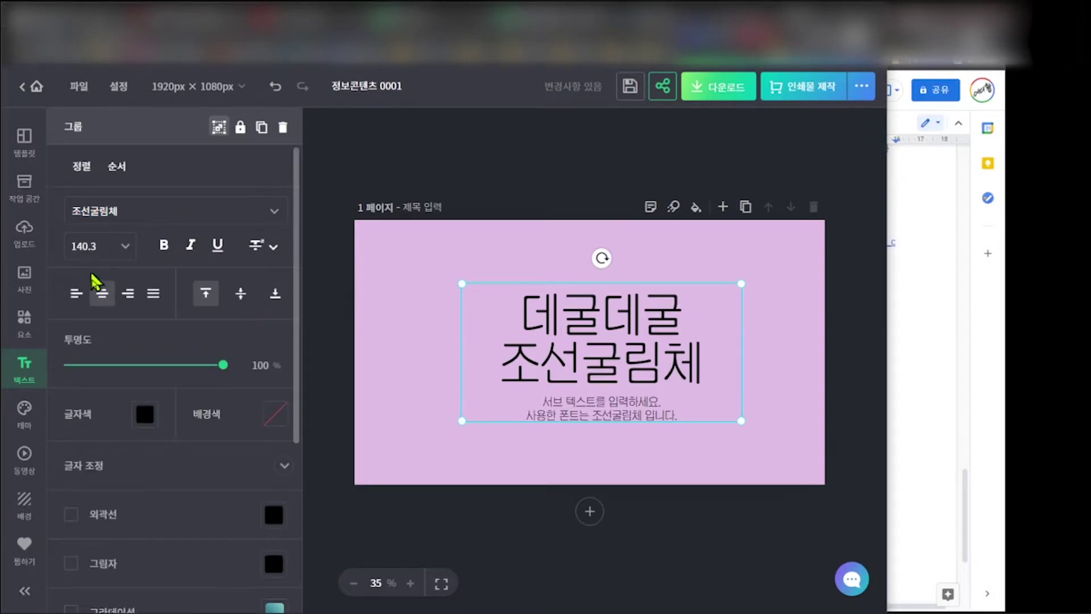
pyautogui.scroll(-4, 104, 480)
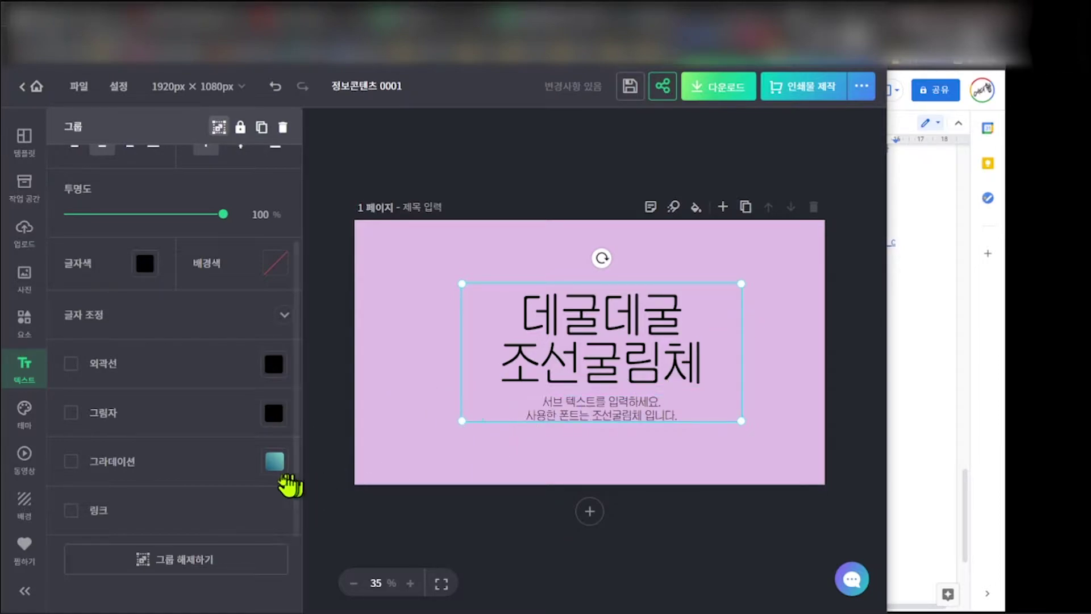
pyautogui.click(71, 462)
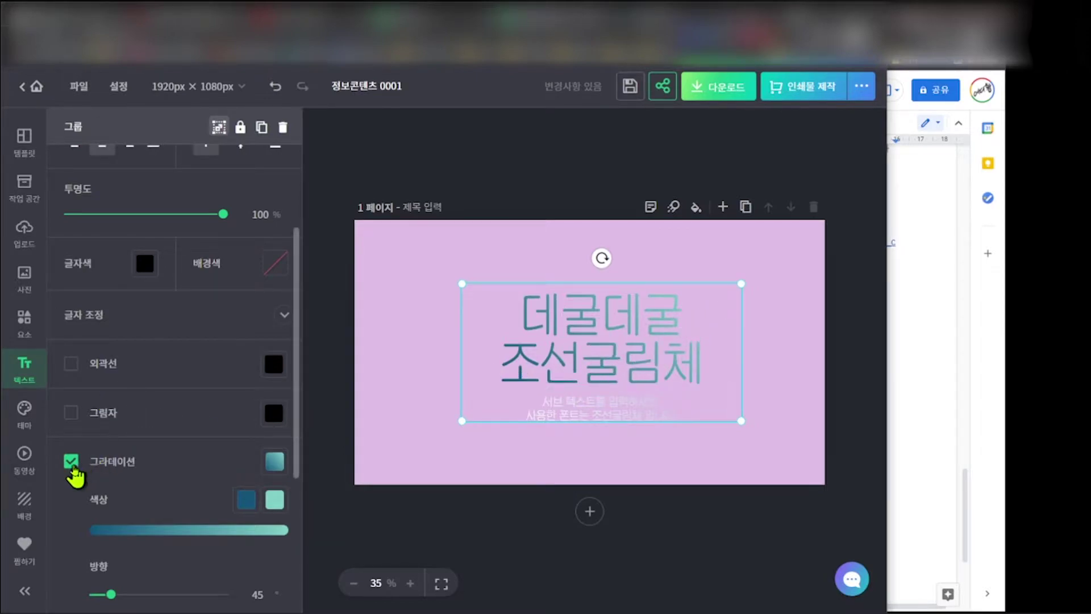
pyautogui.click(71, 462)
# - Try several theme color palettes on the page, including cream-beige and blue-pink, and finish with the mint, beige and red palette
pyautogui.click(25, 410)
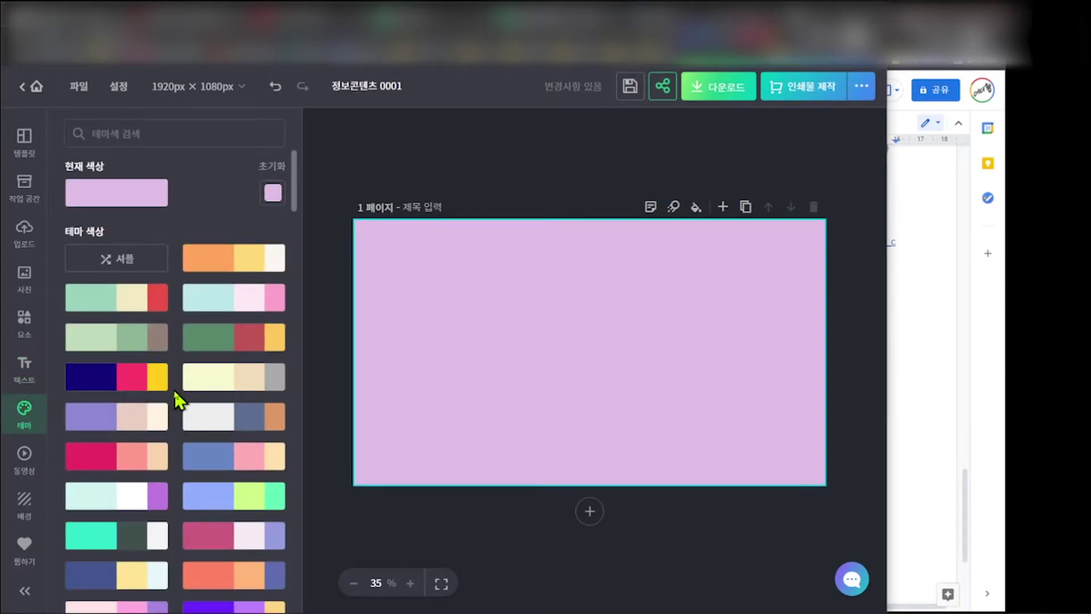
pyautogui.click(221, 297)
pyautogui.click(238, 338)
pyautogui.click(231, 377)
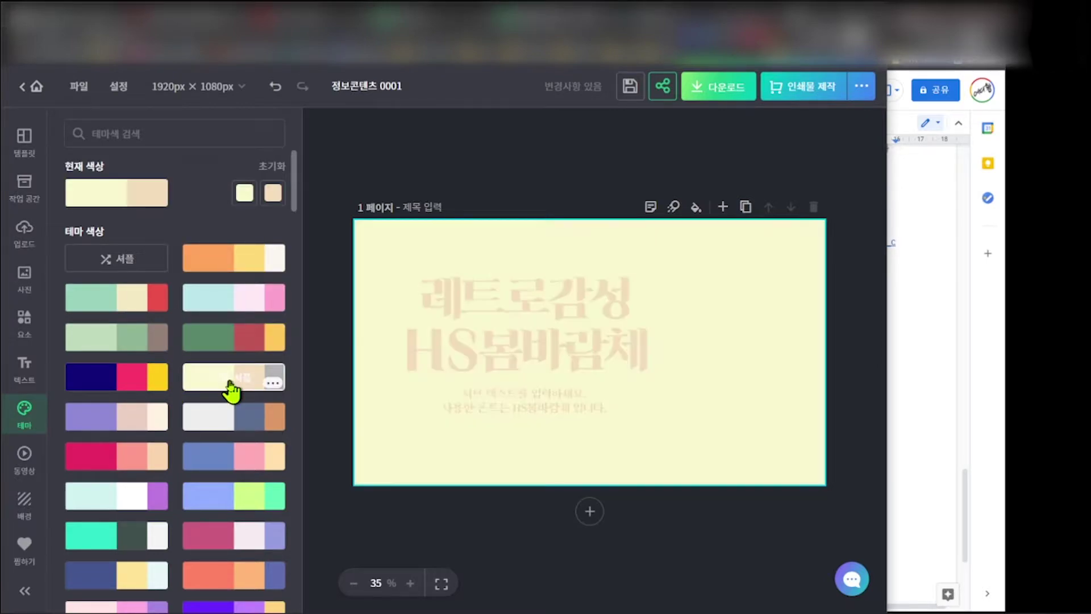
pyautogui.click(231, 421)
pyautogui.click(214, 463)
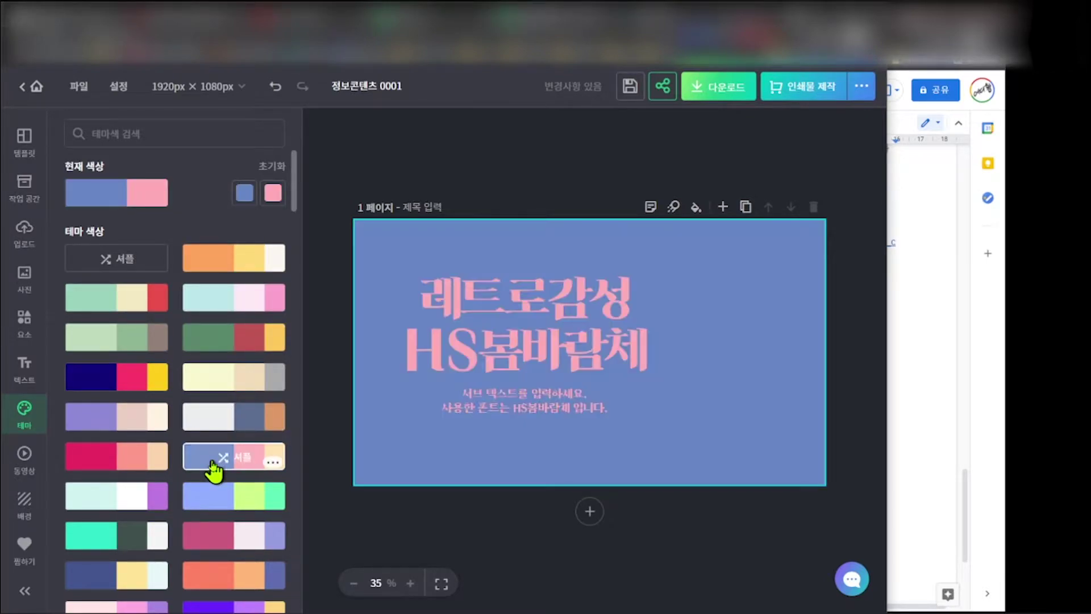
pyautogui.click(127, 306)
# - Apply the white cloud pattern from the sky (하늘) category as the page background
pyautogui.click(24, 501)
pyautogui.scroll(-1, 142, 500)
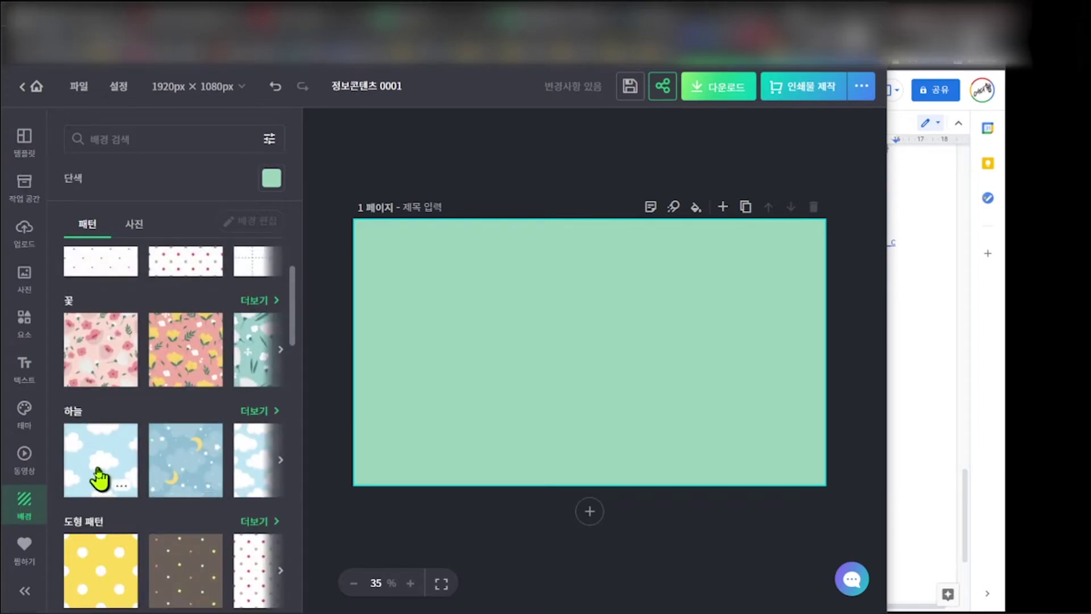
pyautogui.moveTo(102, 477); pyautogui.dragTo(529, 378)
pyautogui.click(466, 389)
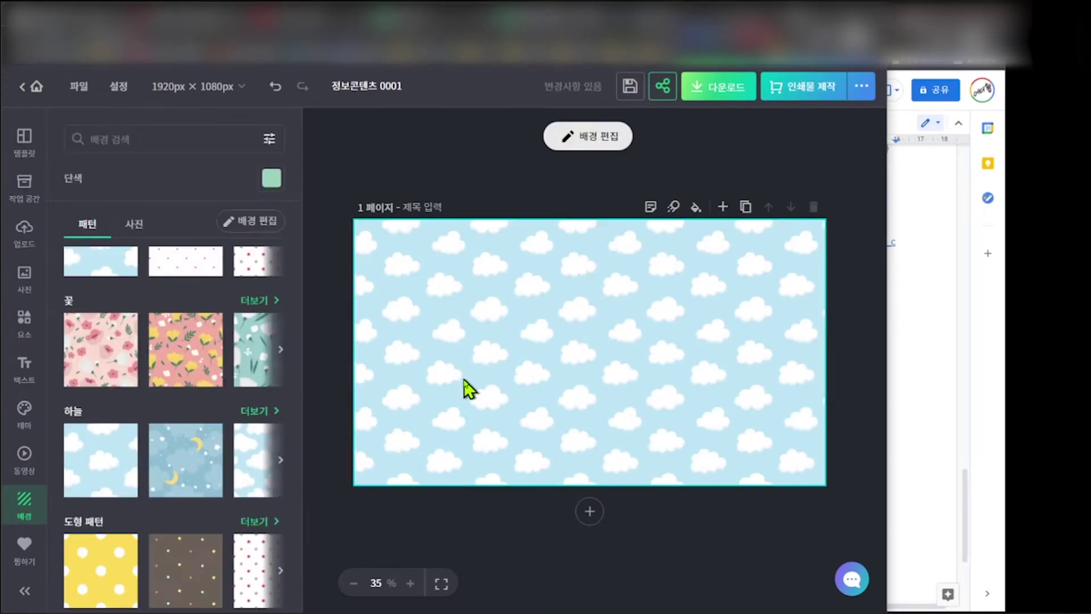
# - Add a rounded rectangle outline filling the gray page and place the "인기만점 G마켓 산스체" text combination inside it
pyautogui.click(24, 321)
pyautogui.scroll(-1, 97, 407)
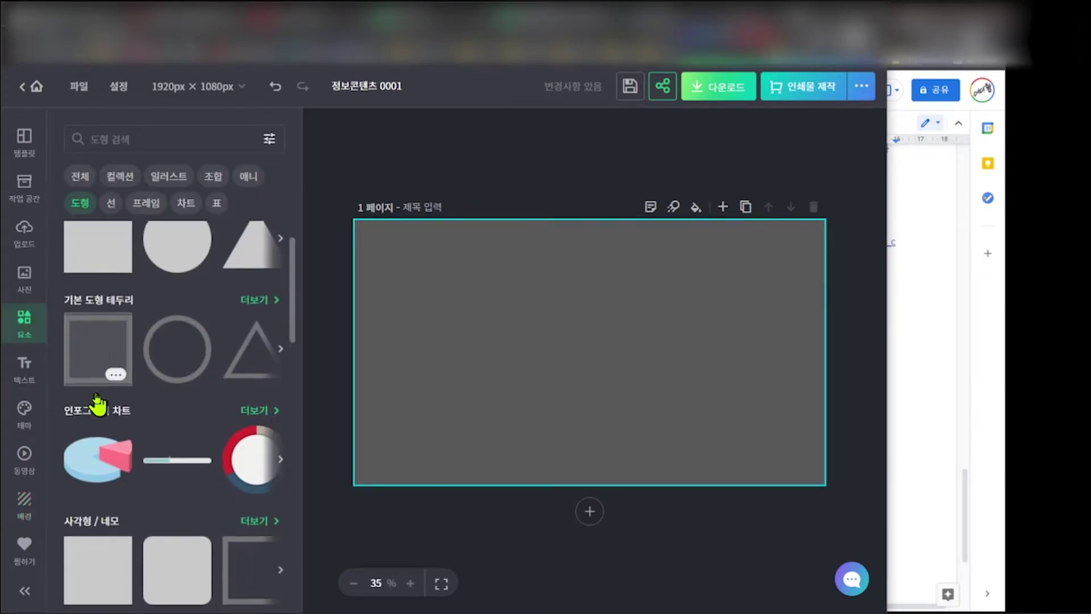
pyautogui.scroll(-2, 139, 489)
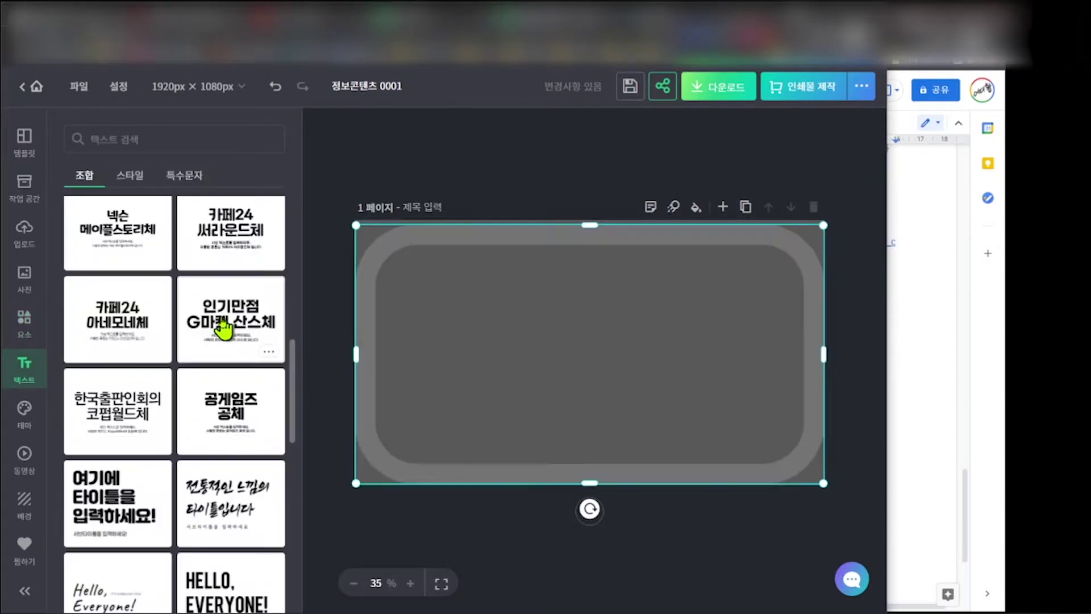
pyautogui.moveTo(224, 328); pyautogui.dragTo(551, 357)
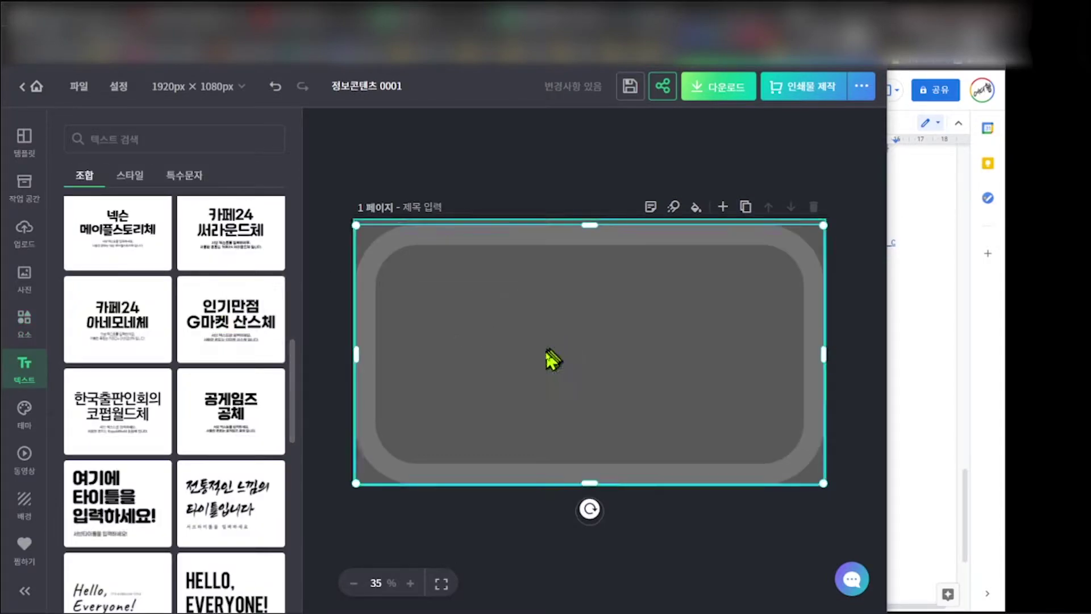
# - Recolor the page with the light aqua and pink theme palette, remove the sample text, and extend the outline to the page's upper edge
pyautogui.click(23, 408)
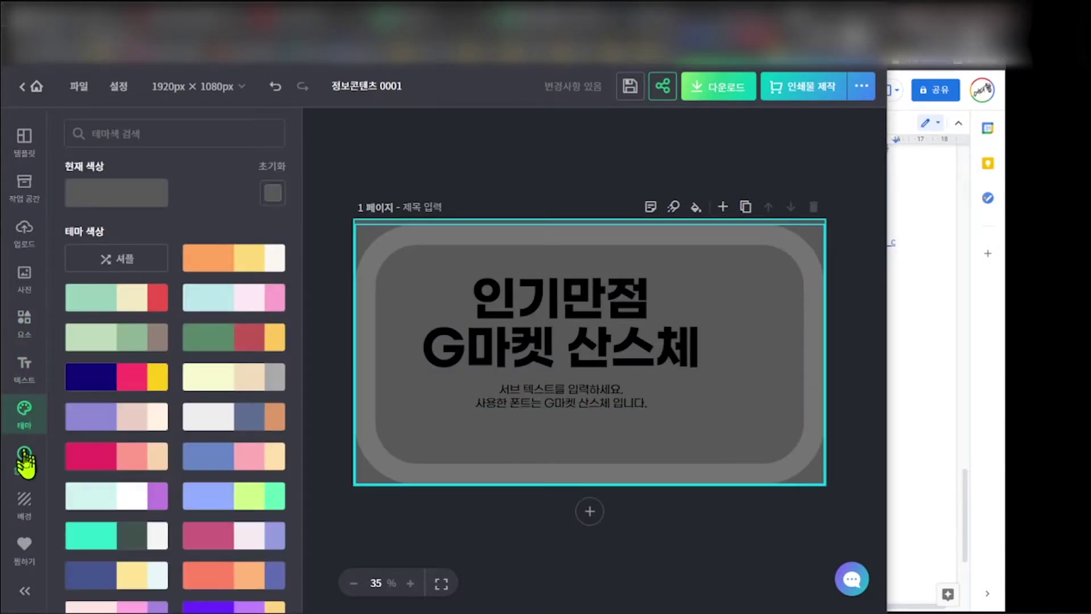
pyautogui.click(115, 299)
pyautogui.click(226, 271)
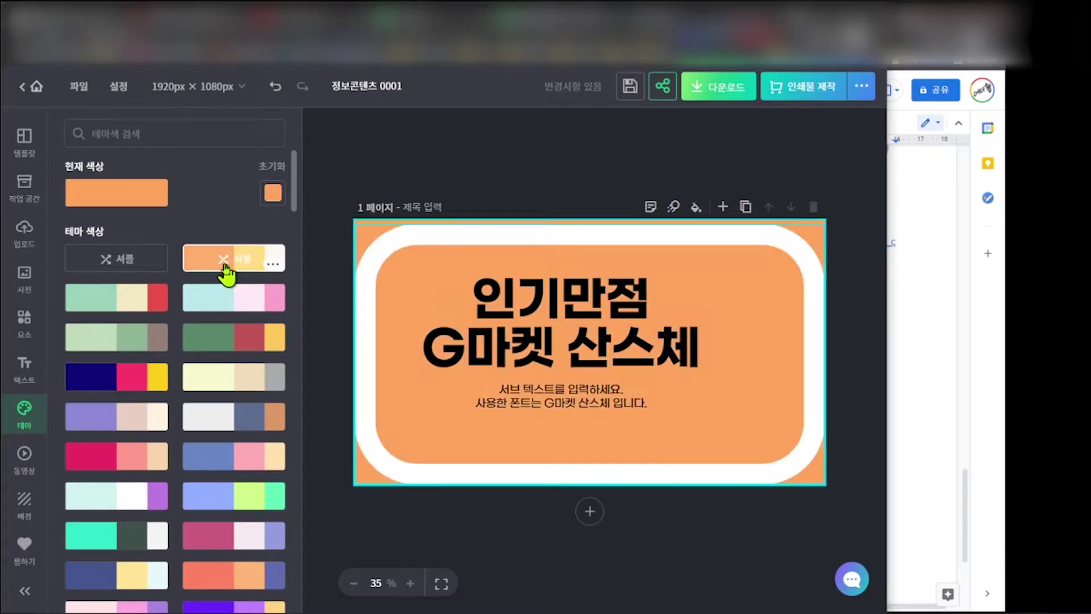
pyautogui.click(222, 304)
pyautogui.moveTo(586, 221); pyautogui.dragTo(586, 222)
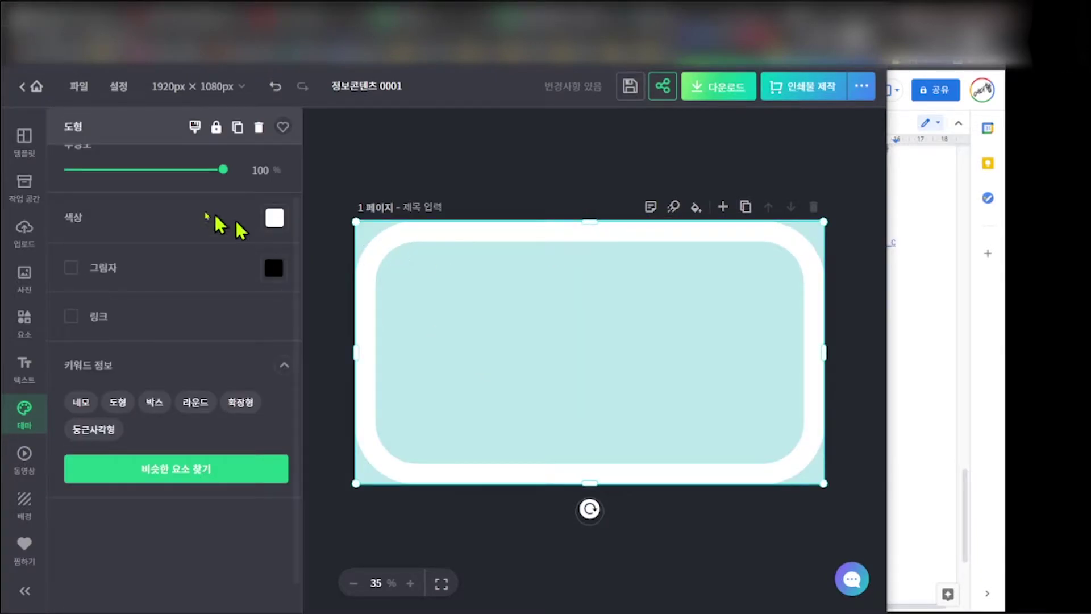
# - Try the gold coins and rising arrow illustration (일러스트) on the framed page and undo its placement
pyautogui.click(25, 278)
pyautogui.click(25, 325)
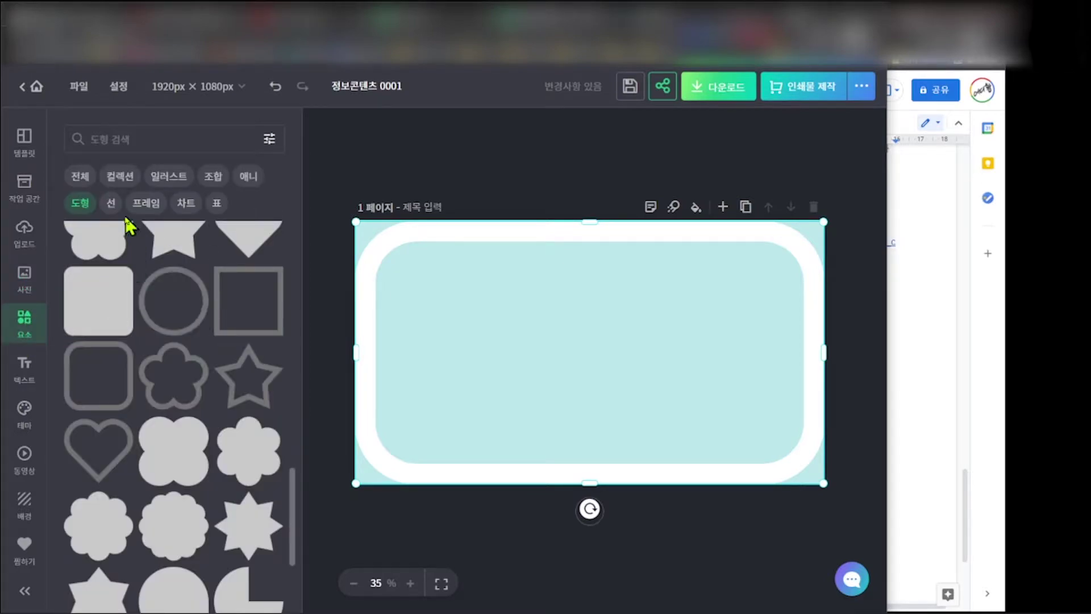
pyautogui.click(130, 175)
pyautogui.click(168, 176)
pyautogui.moveTo(103, 287); pyautogui.dragTo(554, 355)
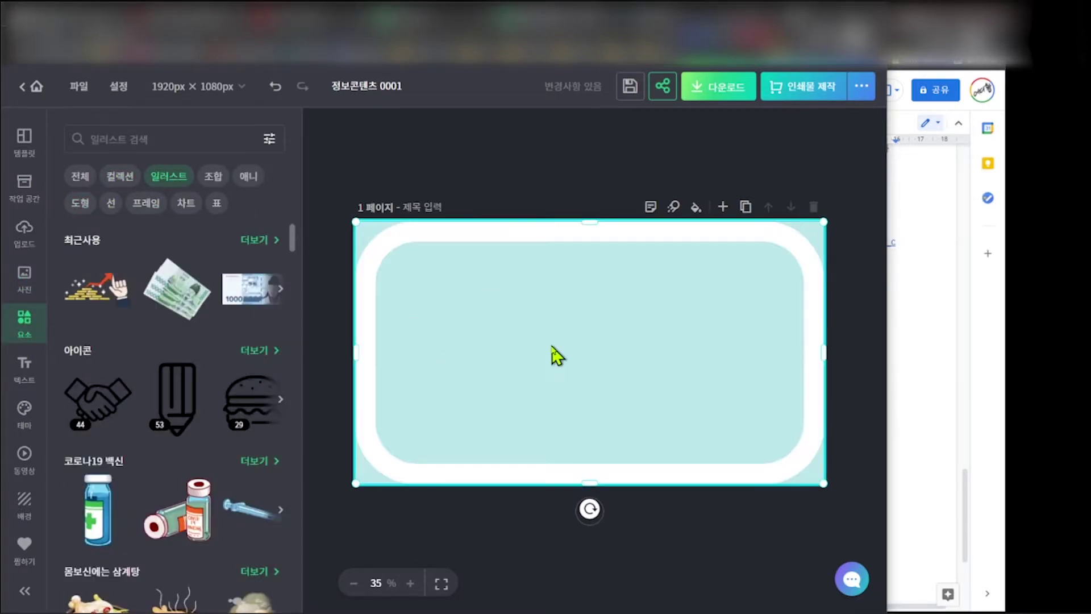
pyautogui.hotkey('ctrl', 'z')
# - Try narrowing the rounded outline to the right half of the page and undo the resize
pyautogui.click(372, 328)
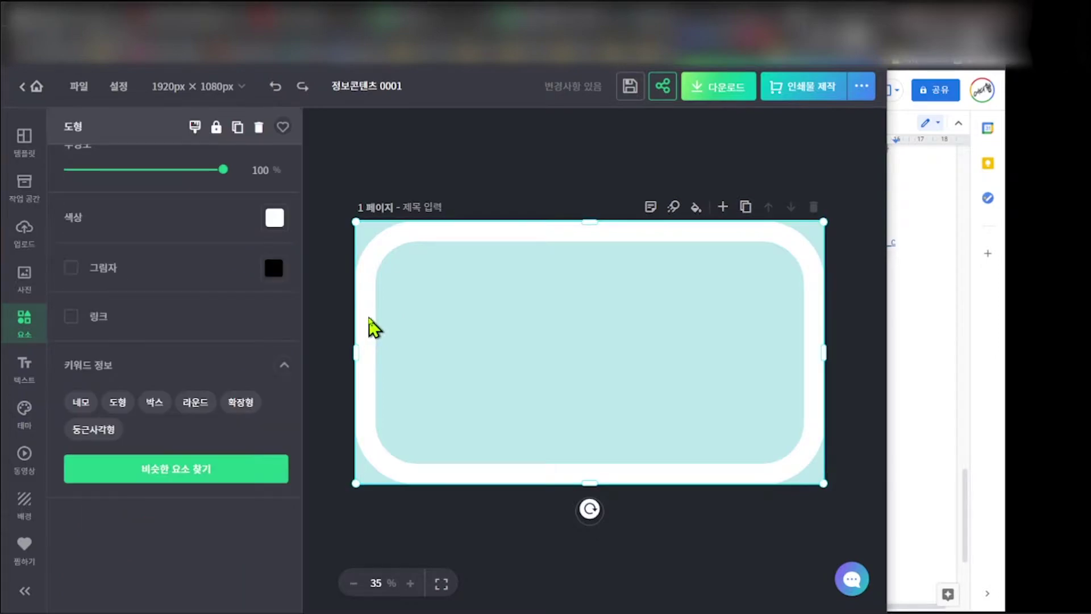
pyautogui.moveTo(357, 353); pyautogui.dragTo(602, 392)
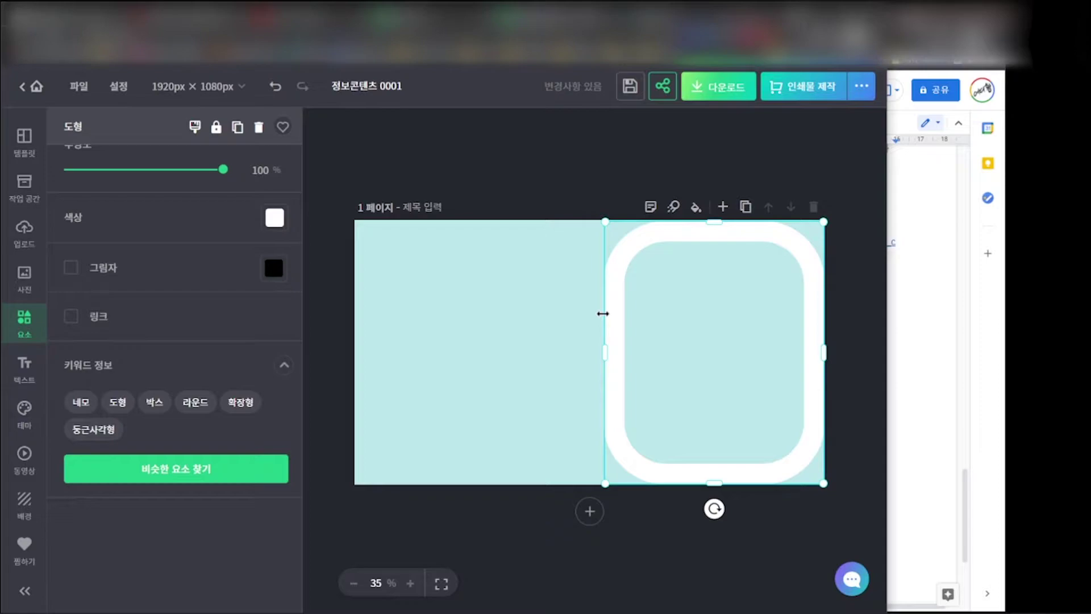
pyautogui.hotkey('ctrl', 'z')
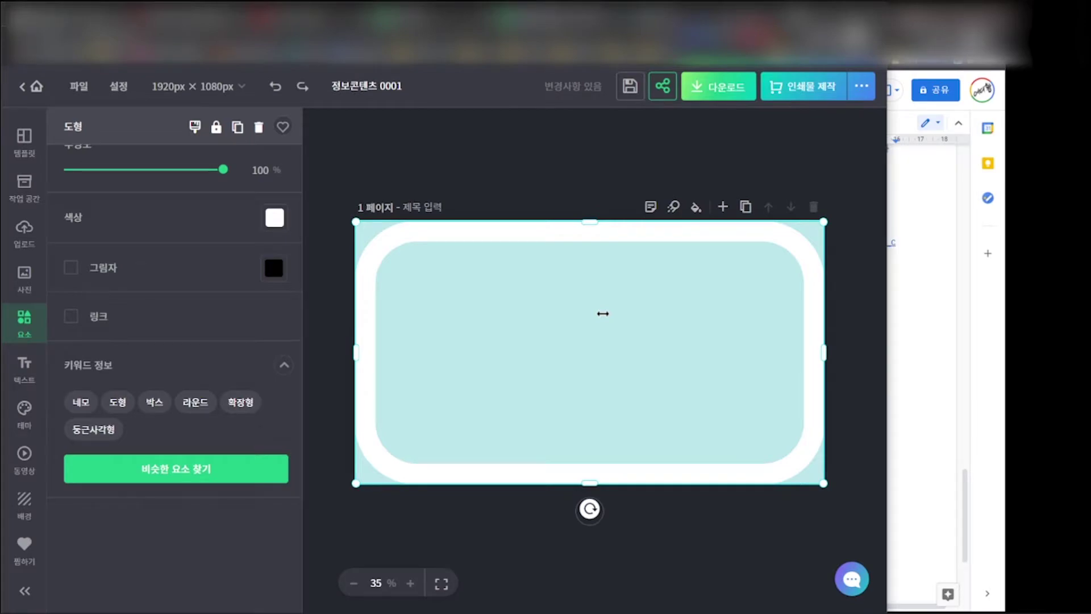
# - Lock the white rounded rectangle outline in place on the page
pyautogui.click(562, 200)
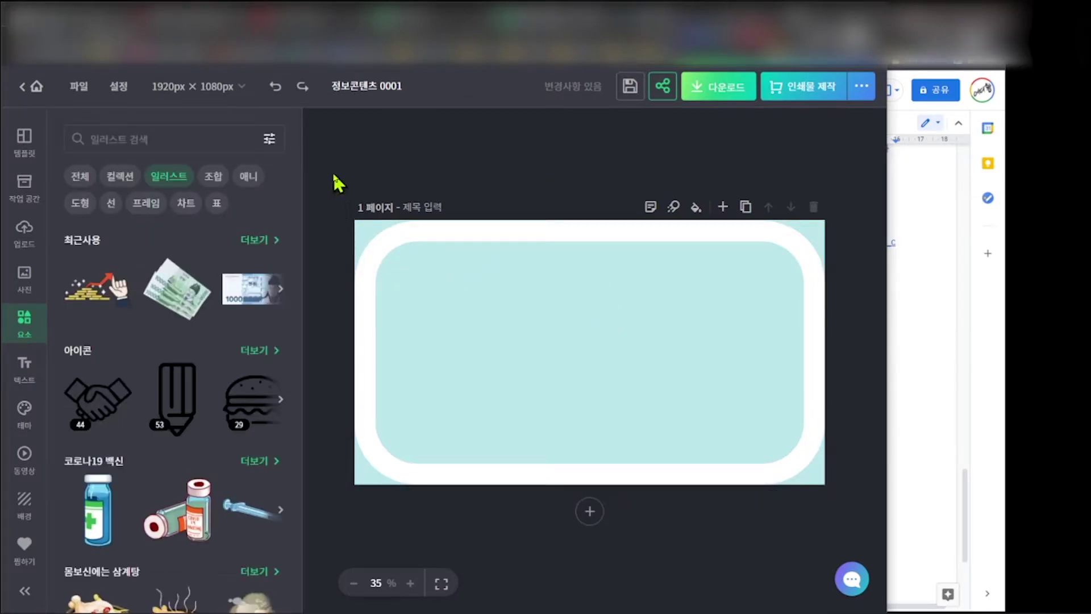
pyautogui.click(387, 250)
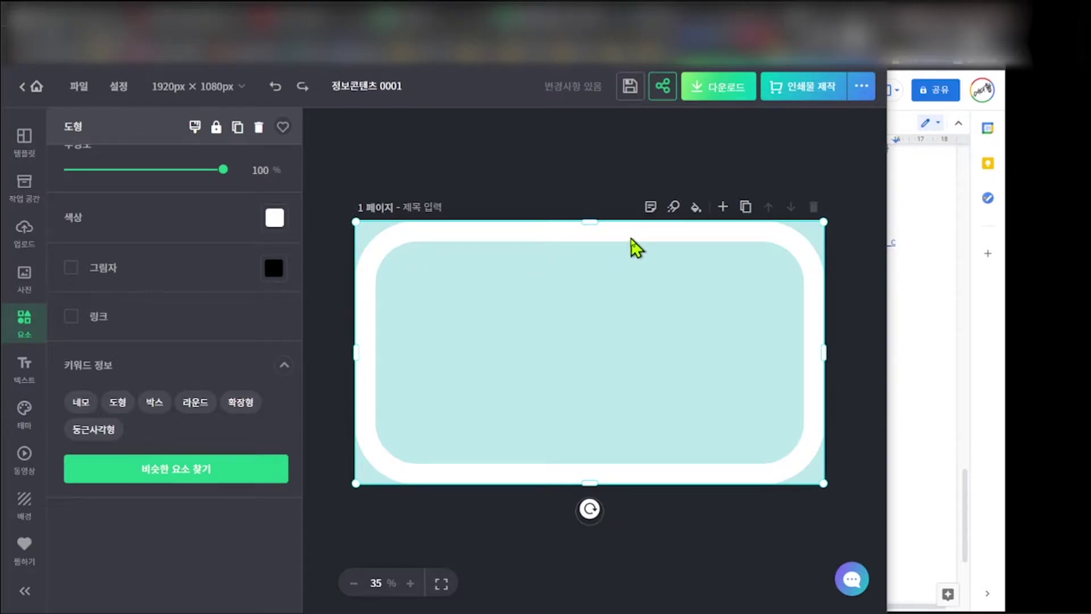
pyautogui.click(332, 303)
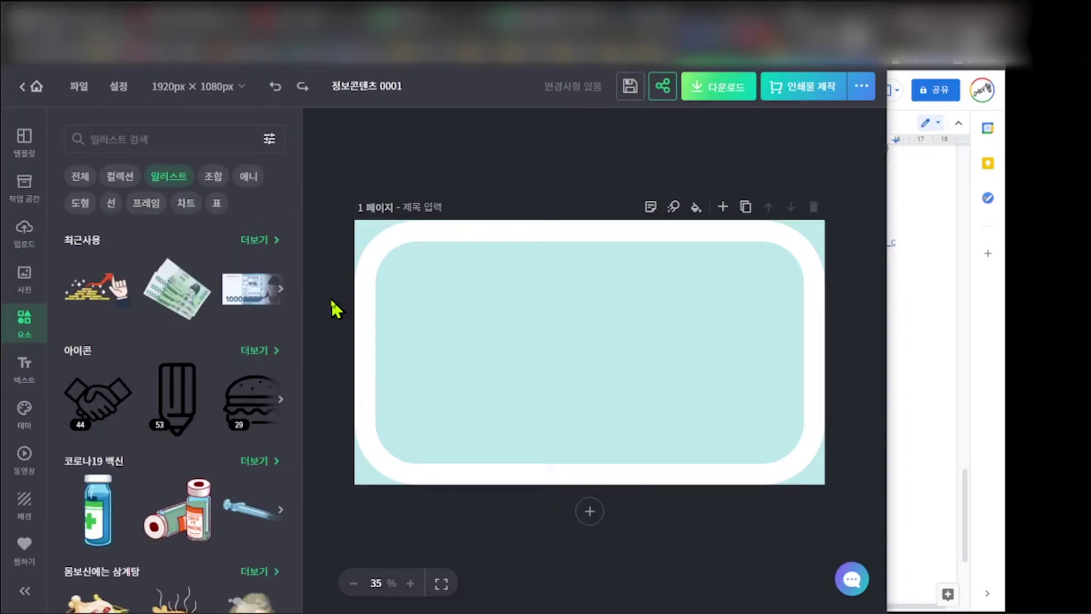
pyautogui.click(383, 280)
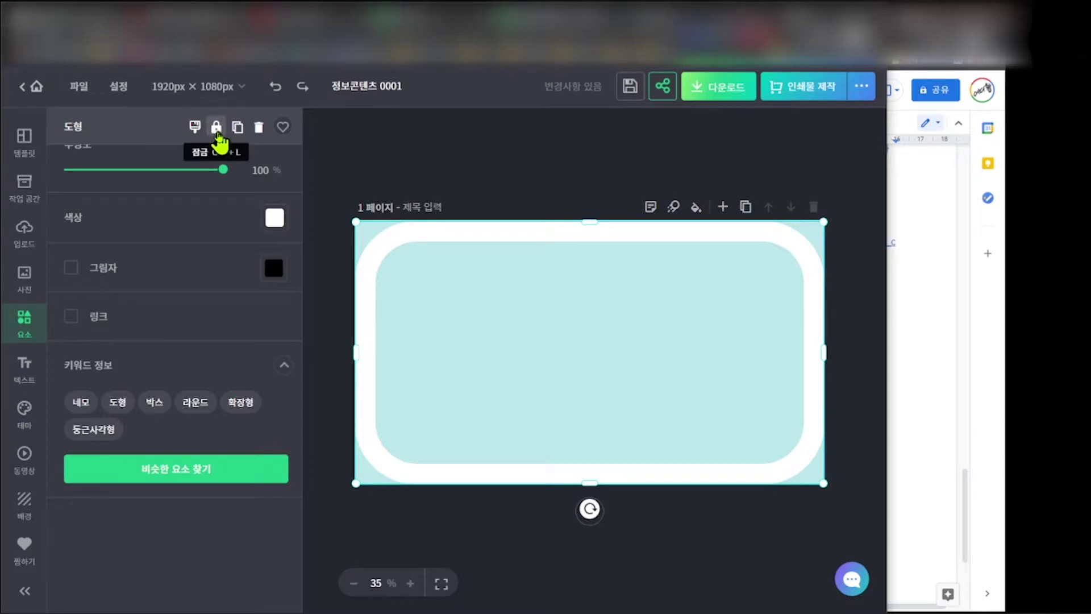
pyautogui.click(216, 128)
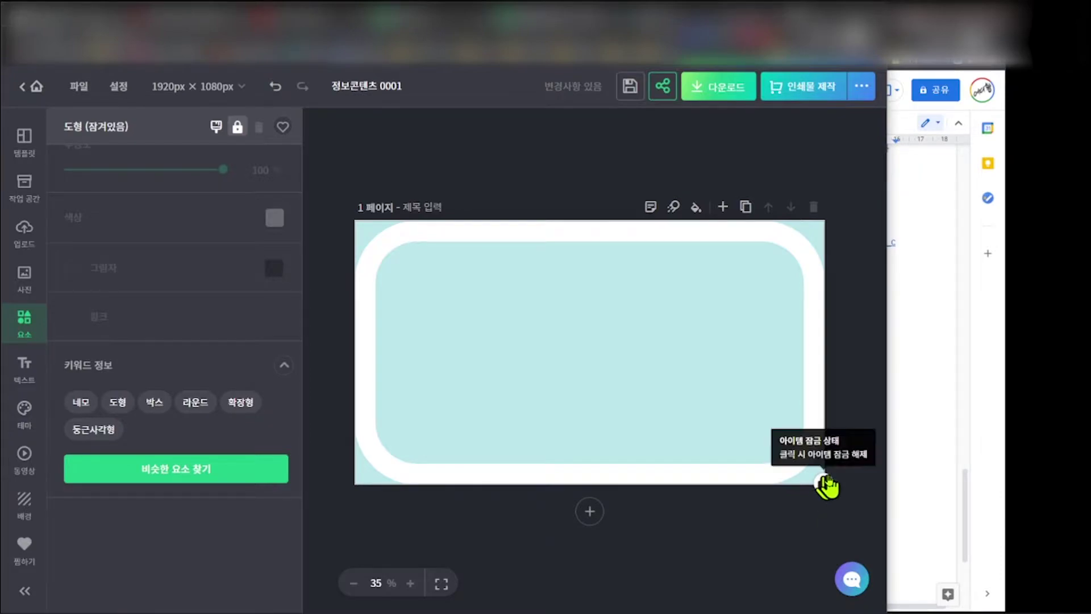
# - Test the locked outline by selecting across the page and trying to move the shape
pyautogui.click(592, 325)
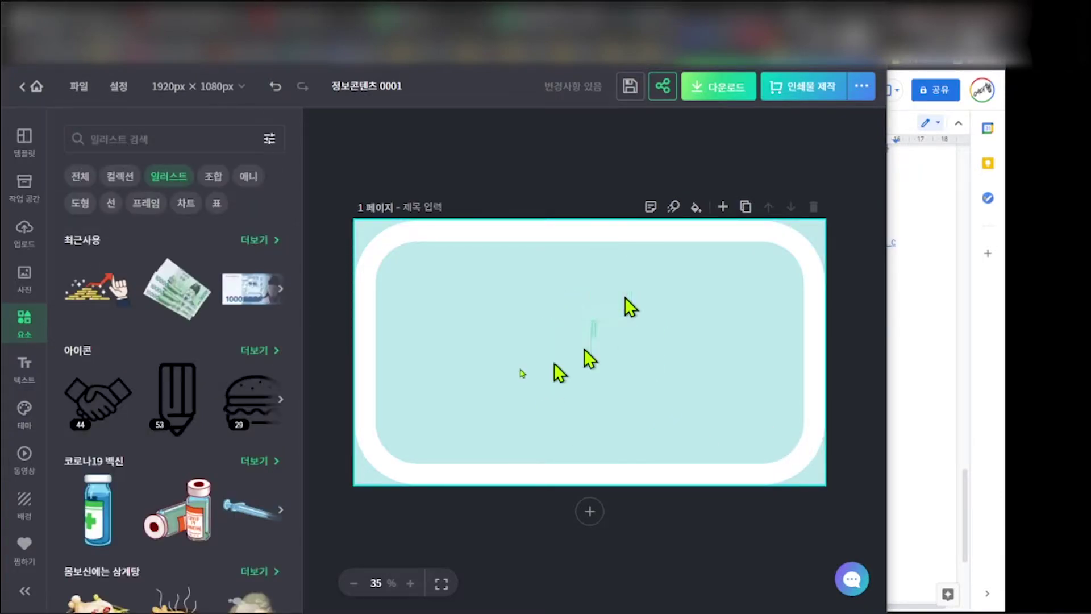
pyautogui.moveTo(378, 254); pyautogui.dragTo(439, 347)
pyautogui.moveTo(398, 244); pyautogui.dragTo(455, 319)
pyautogui.click(601, 393)
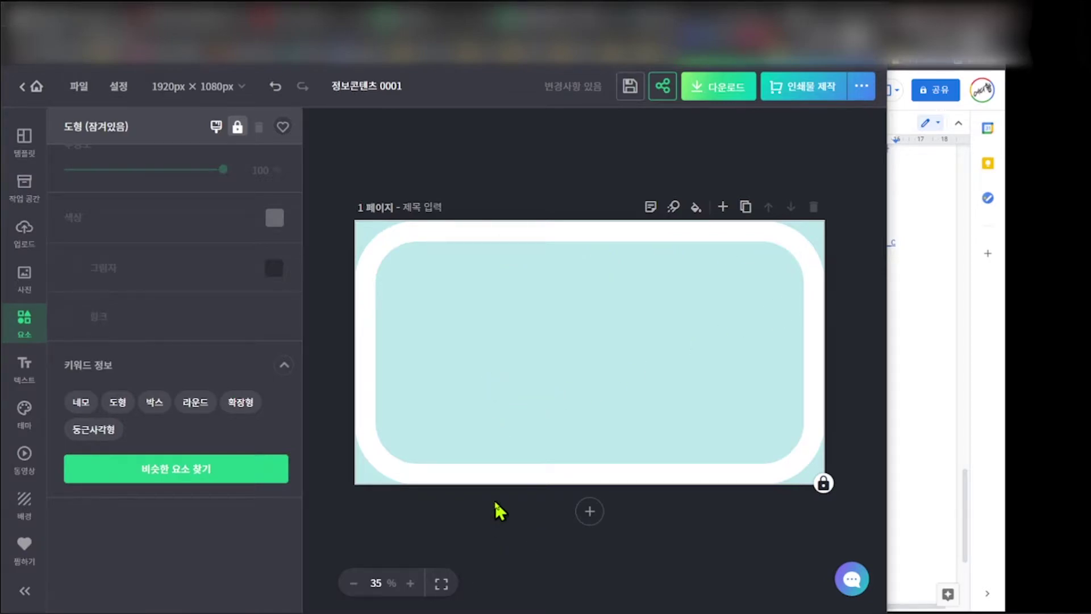
# - Duplicate the first page with its locked white frame three times
pyautogui.click(744, 208)
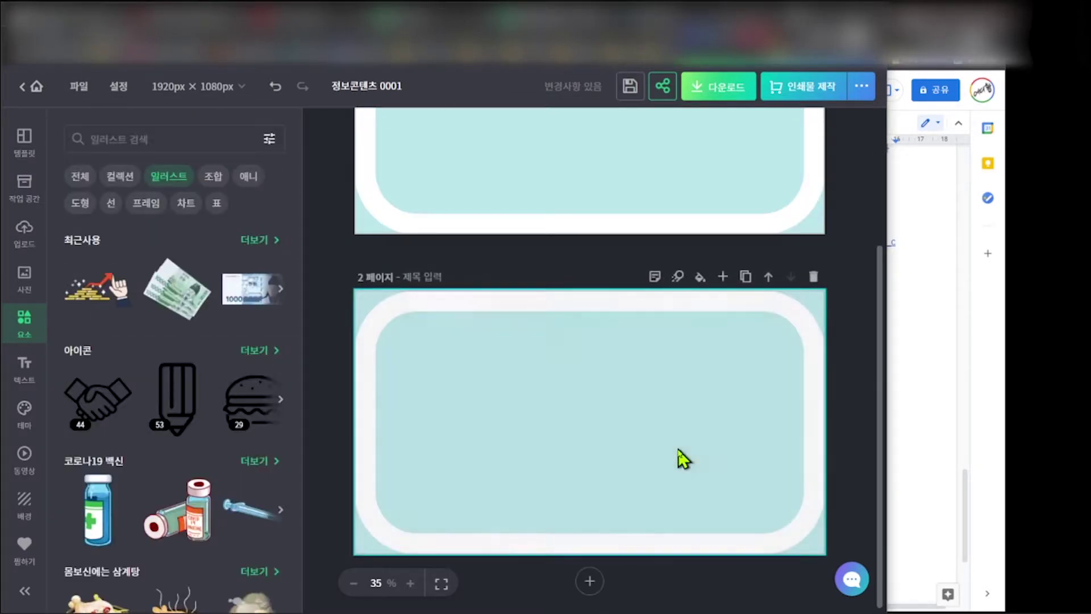
pyautogui.scroll(2, 676, 455)
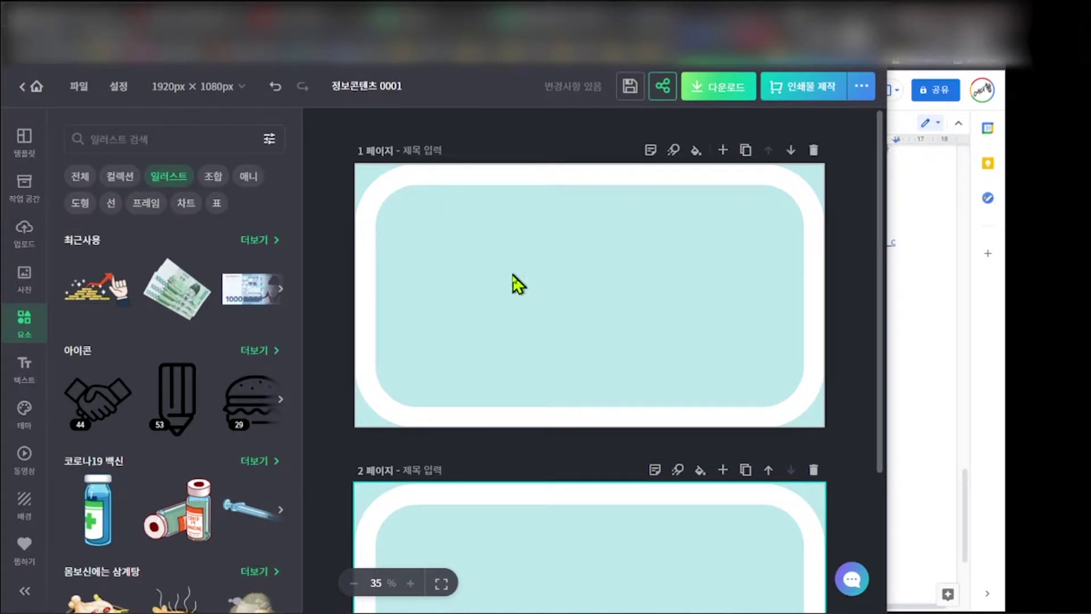
pyautogui.click(500, 247)
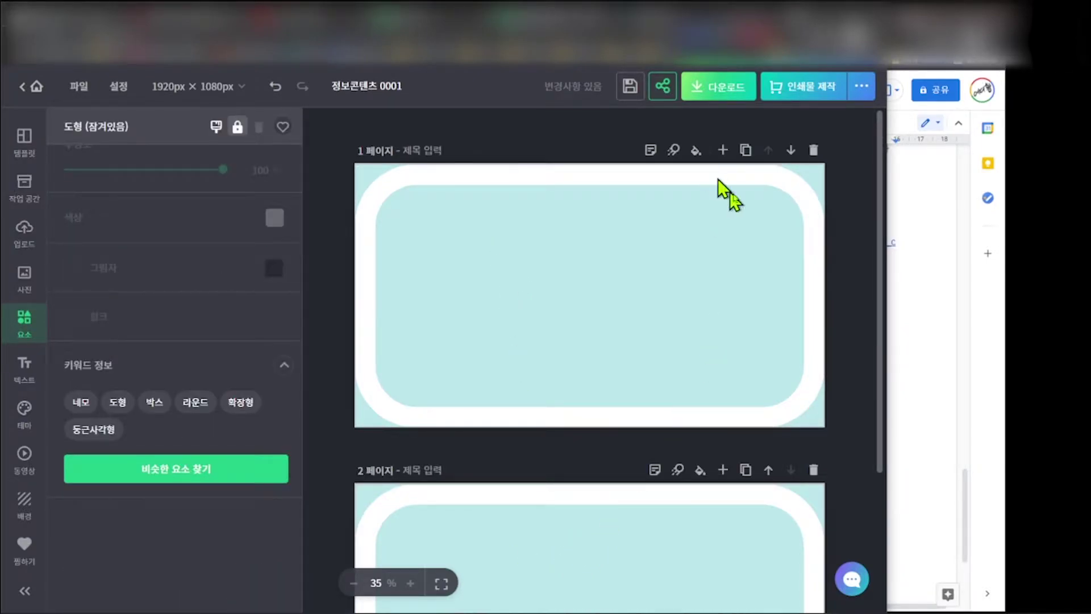
pyautogui.click(745, 151)
pyautogui.scroll(3, 735, 310)
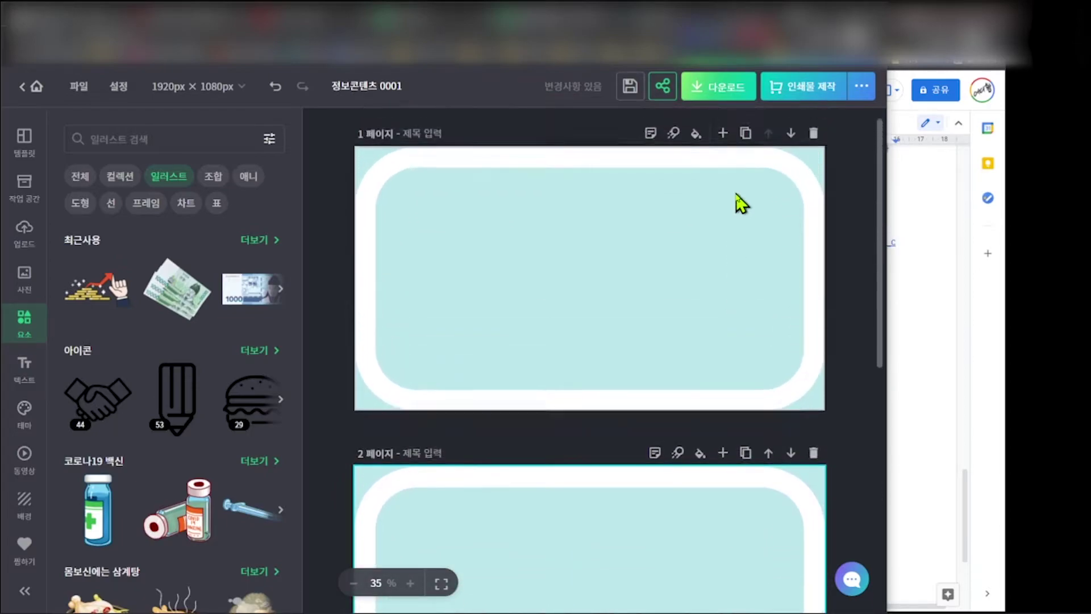
pyautogui.click(746, 149)
pyautogui.click(499, 280)
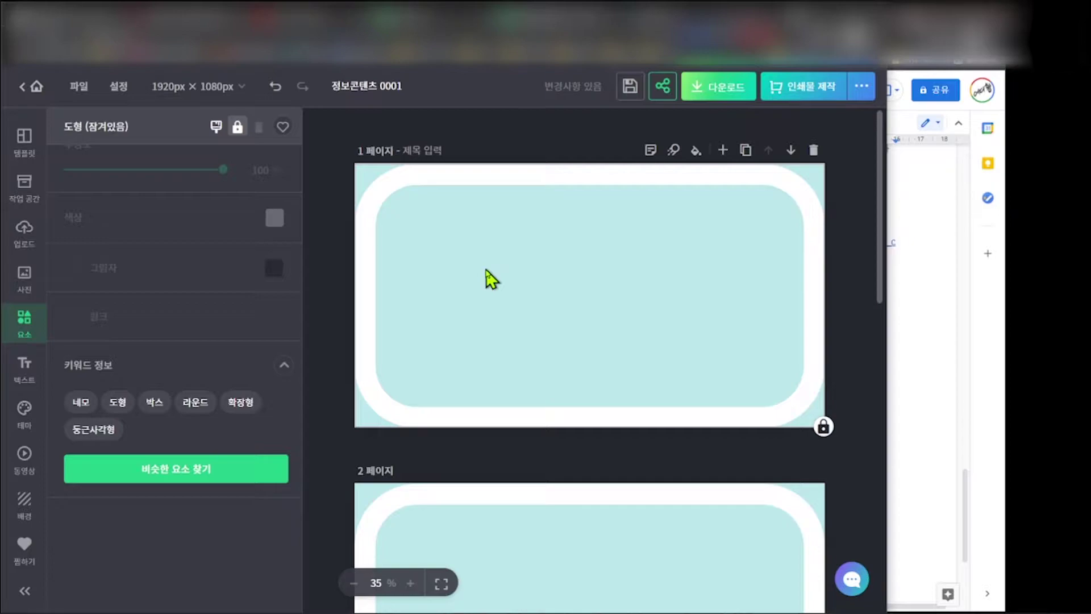
# - Switch to the 일반가정전기요금인상 script in Google Docs to consult it, and return to the Miricanvas design
pyautogui.click(904, 273)
pyautogui.scroll(10, 701, 410)
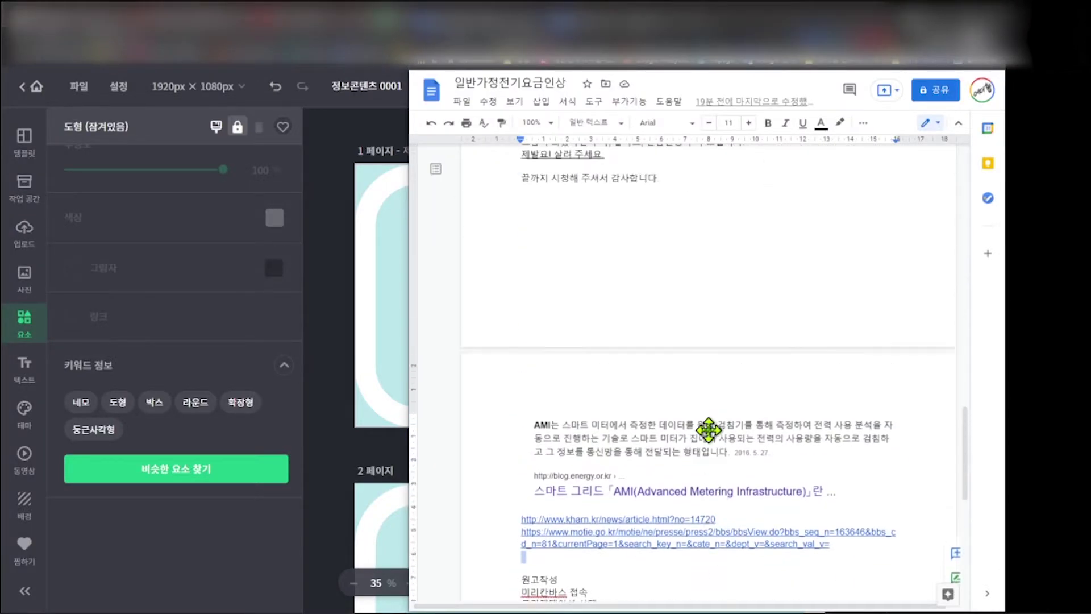
pyautogui.click(384, 305)
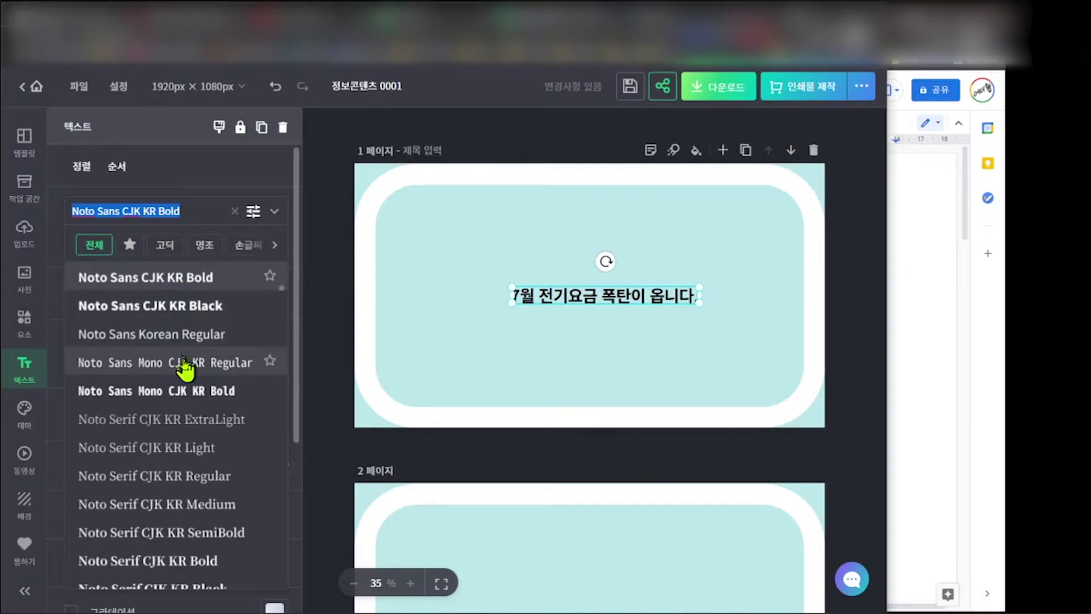
# - Try Noto Sans CJK KR Black, Noto Sans Korean Regular, Noto Sans Mono CJK KR Regular and Bold on the page 1 heading
pyautogui.click(178, 306)
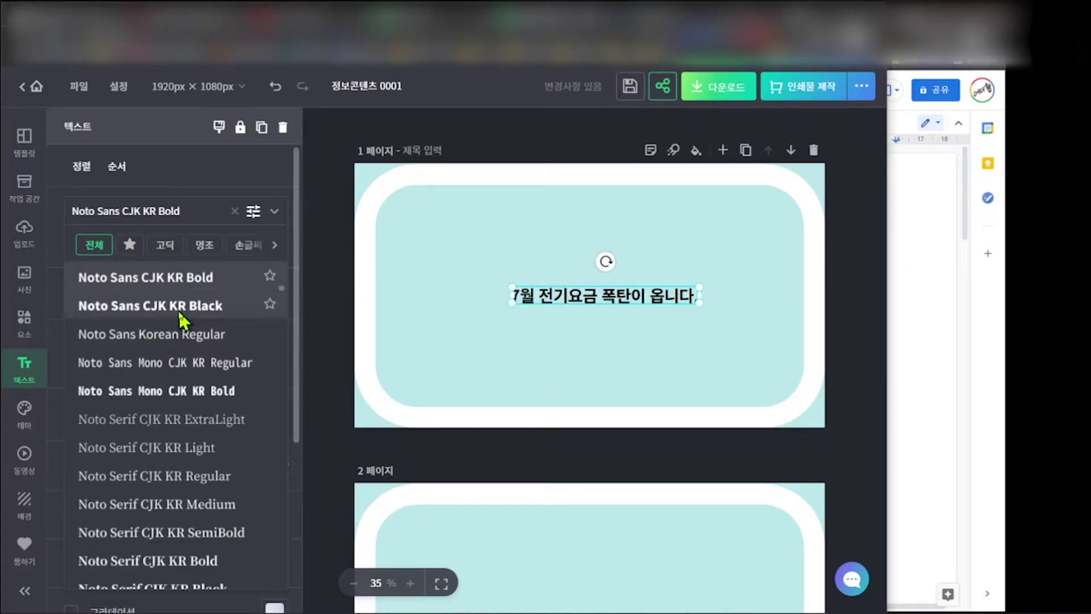
pyautogui.click(169, 211)
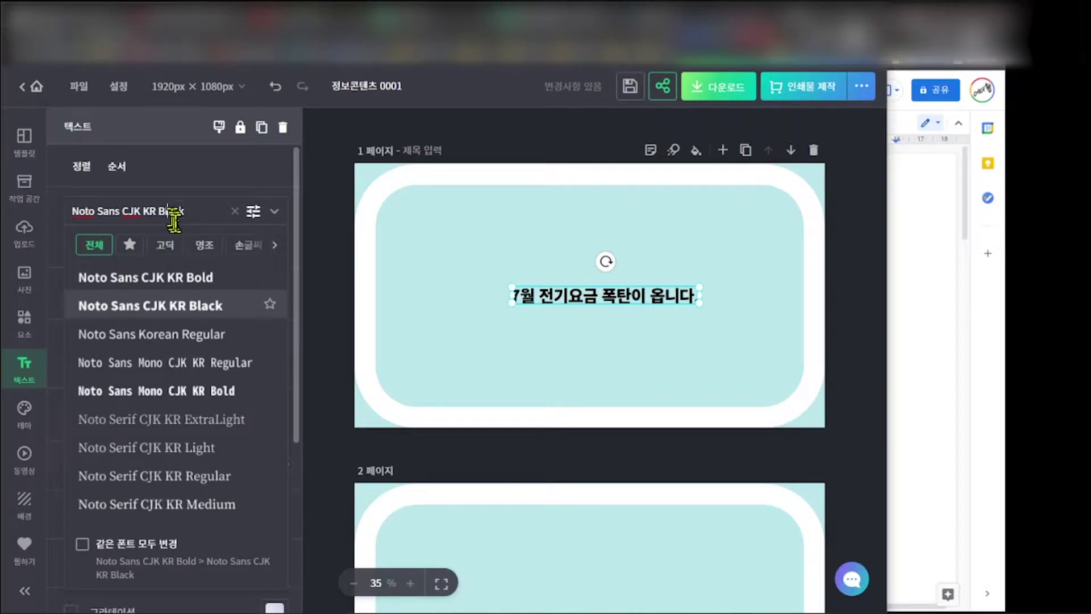
pyautogui.click(173, 336)
pyautogui.click(173, 366)
pyautogui.click(178, 392)
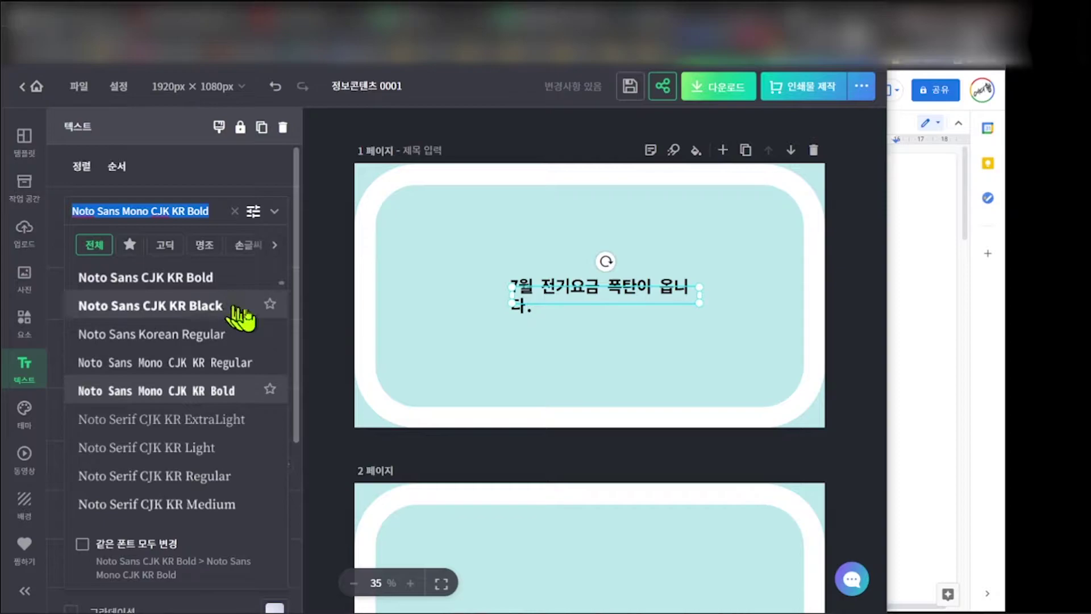
# - Mark Noto Sans CJK KR Black as a favourite and apply the favourite font 여기어때 잘난체 OTF to the heading
pyautogui.click(269, 305)
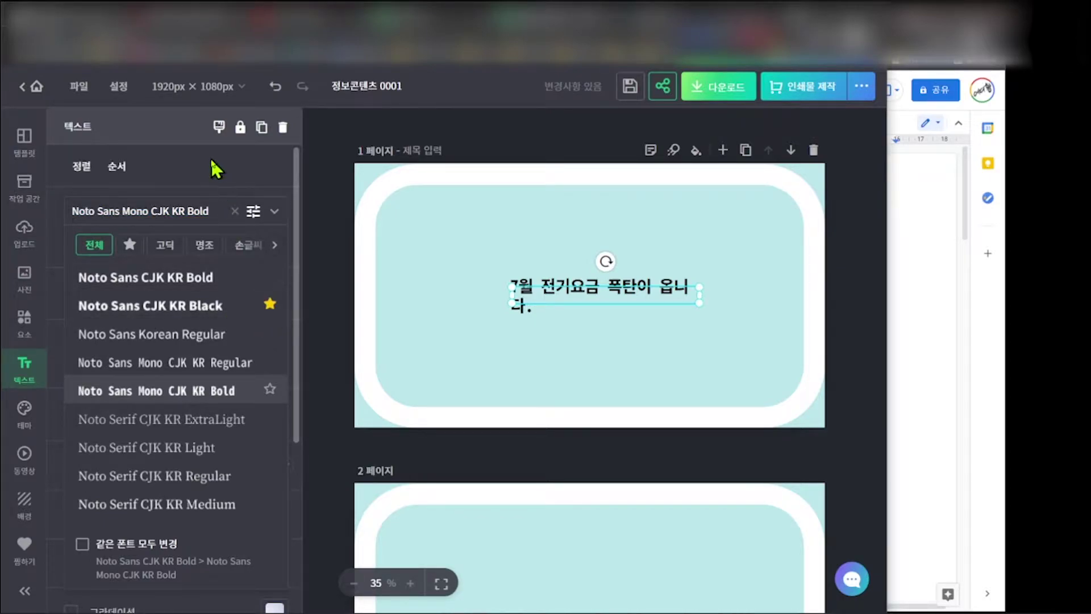
pyautogui.click(327, 264)
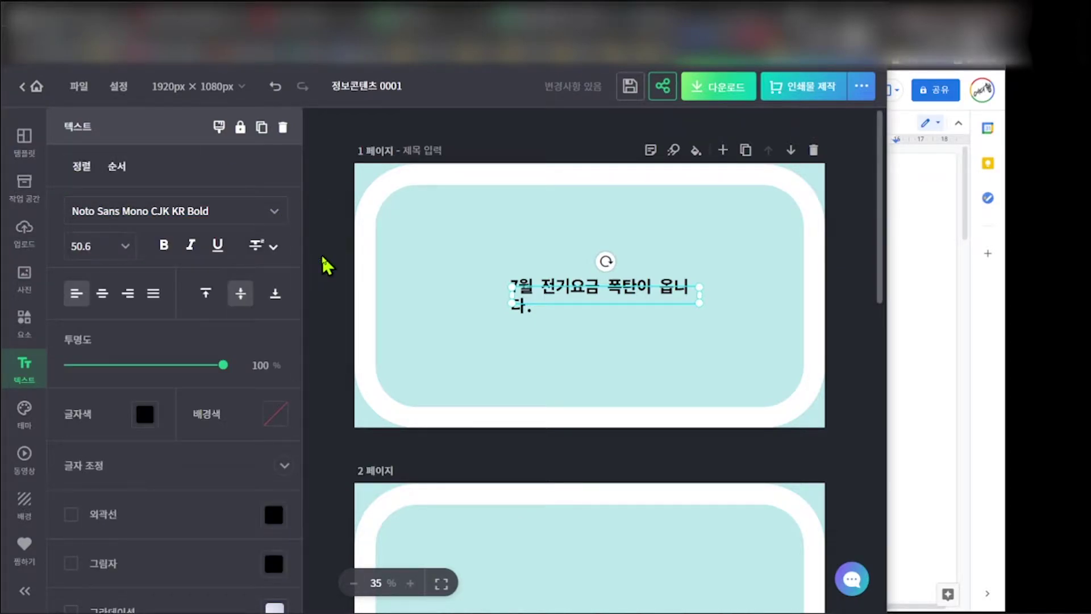
pyautogui.click(236, 212)
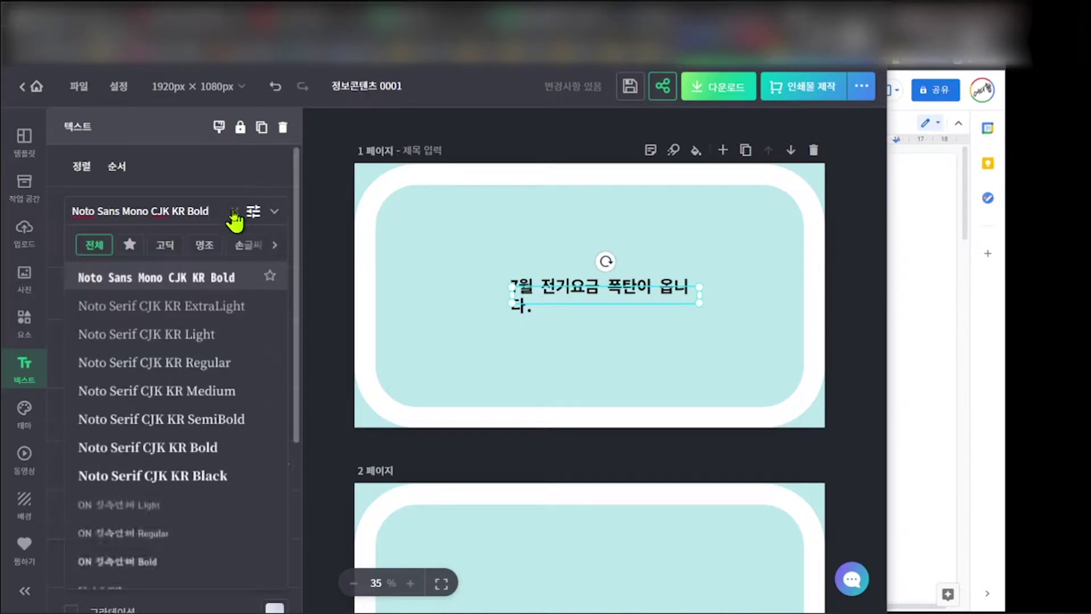
pyautogui.click(129, 244)
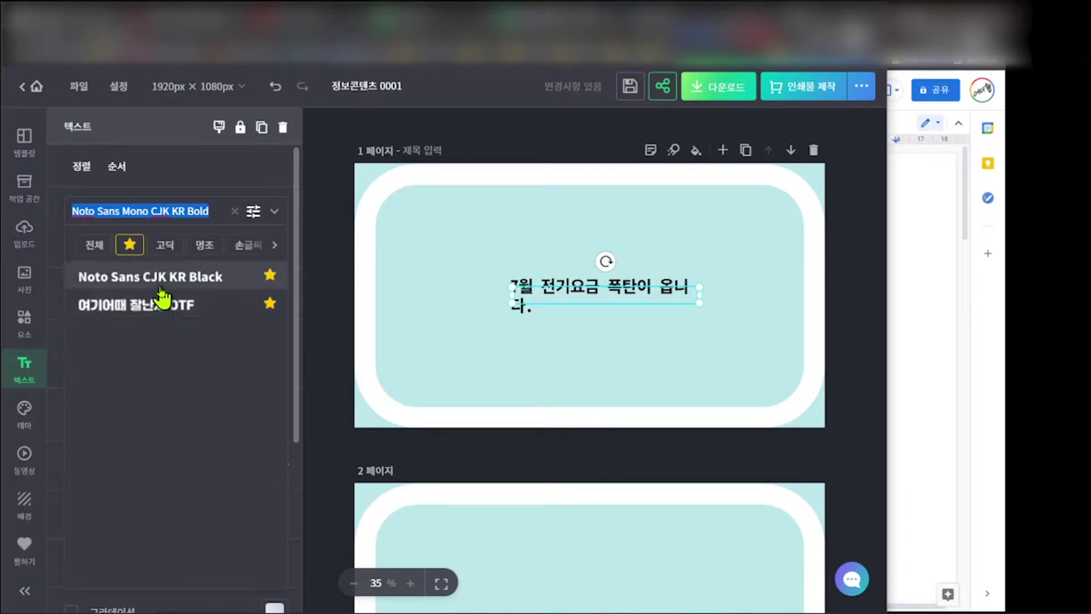
pyautogui.click(171, 305)
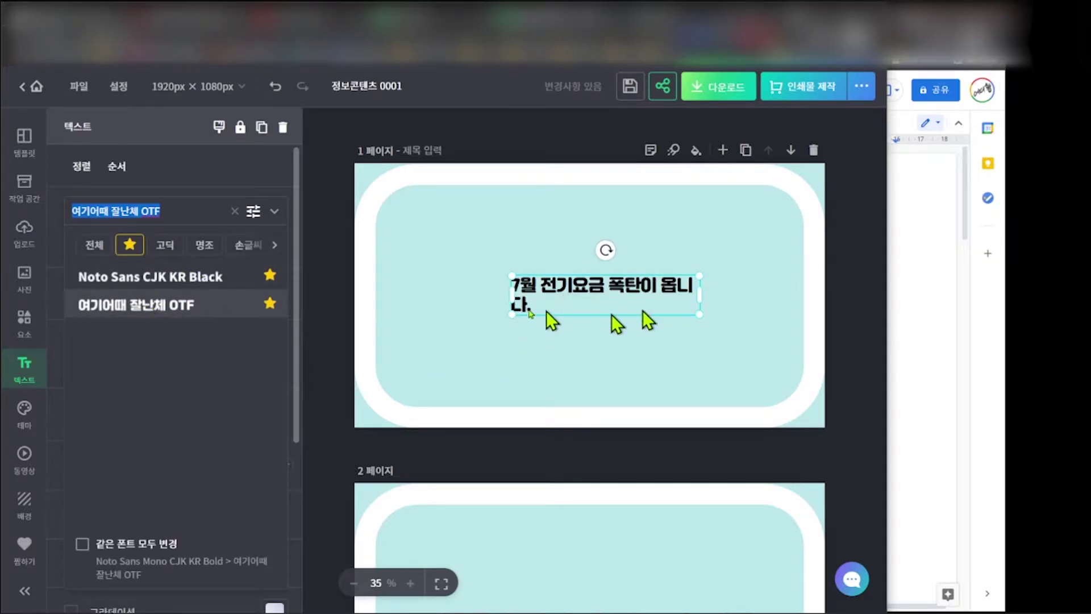
pyautogui.click(331, 231)
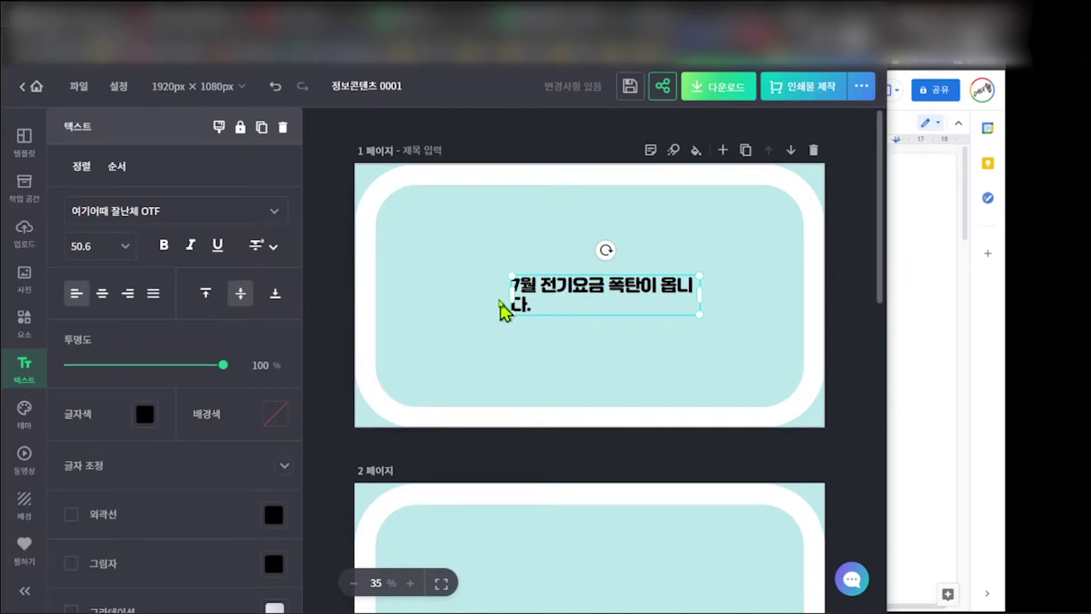
# - Enlarge the page 1 heading to bold size 144 and place it across the middle of the frame
pyautogui.click(126, 246)
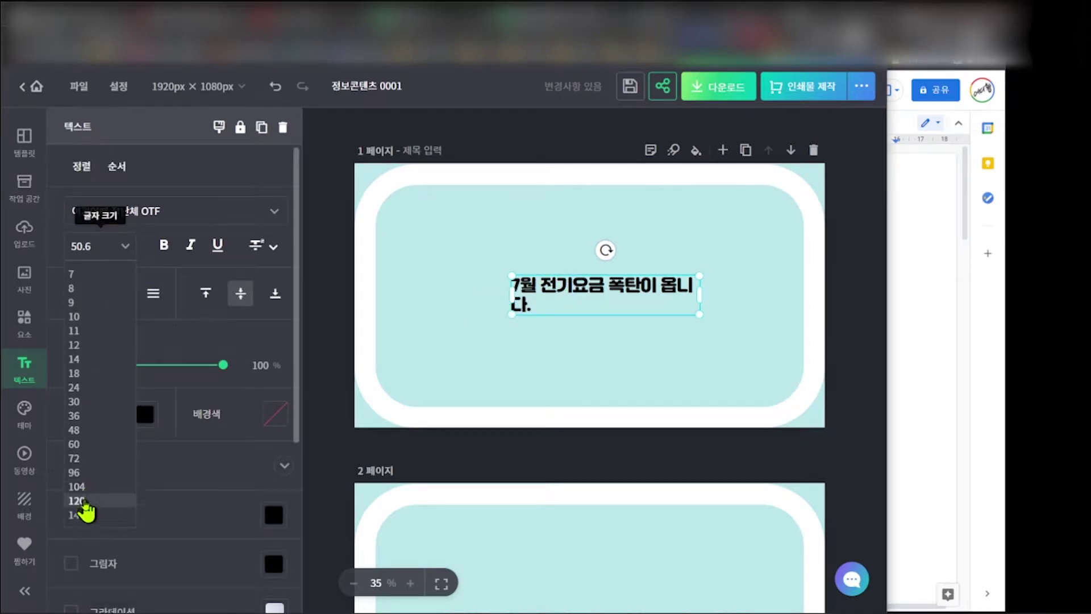
pyautogui.click(85, 500)
pyautogui.hotkey('ctrl', 'z')
pyautogui.moveTo(428, 302); pyautogui.dragTo(466, 320)
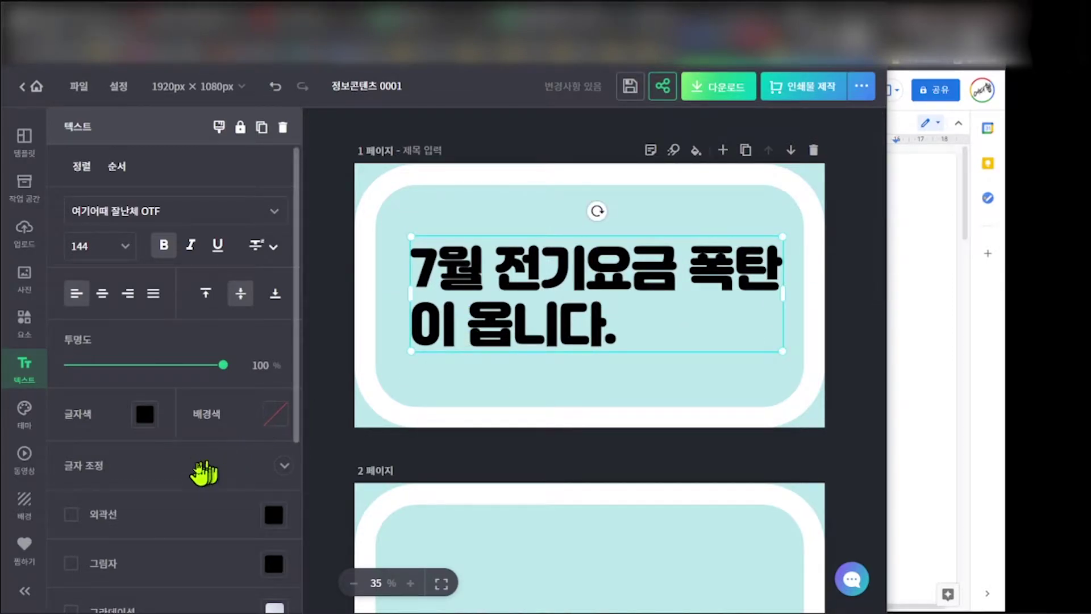
# - Add a black outline to the heading, give the letters a cream colour and widen the letter spacing
pyautogui.scroll(-2, 171, 462)
pyautogui.scroll(-1, 142, 463)
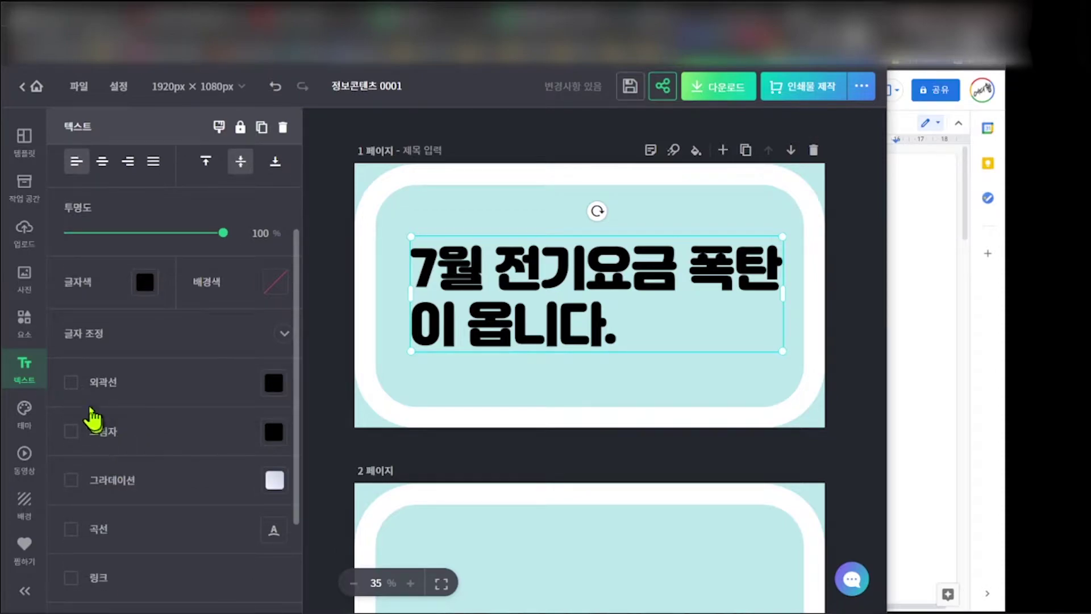
pyautogui.click(71, 383)
pyautogui.scroll(3, 131, 414)
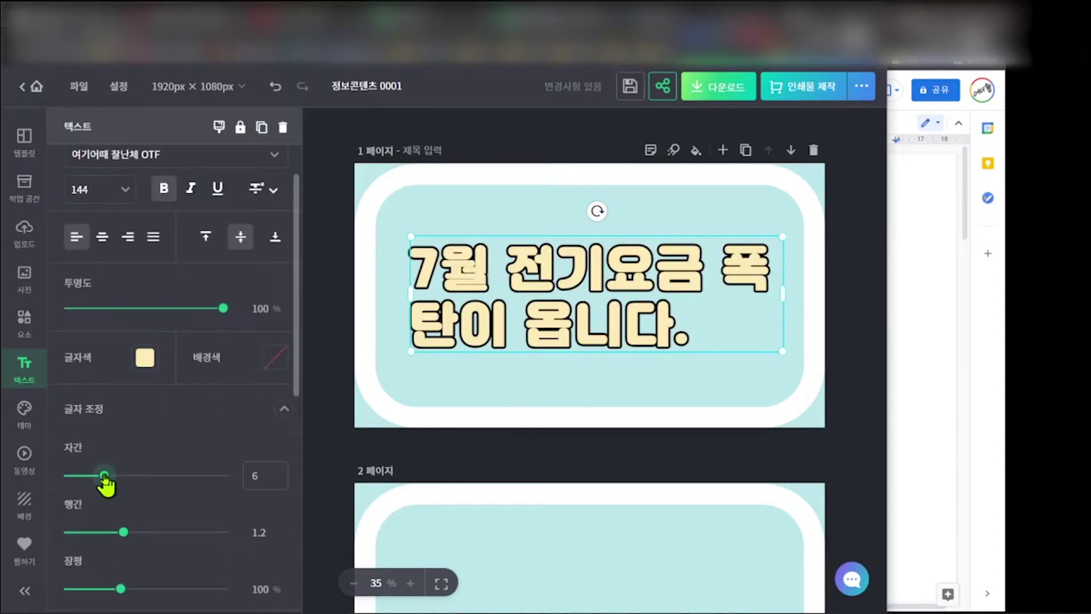
pyautogui.moveTo(104, 477); pyautogui.dragTo(116, 480)
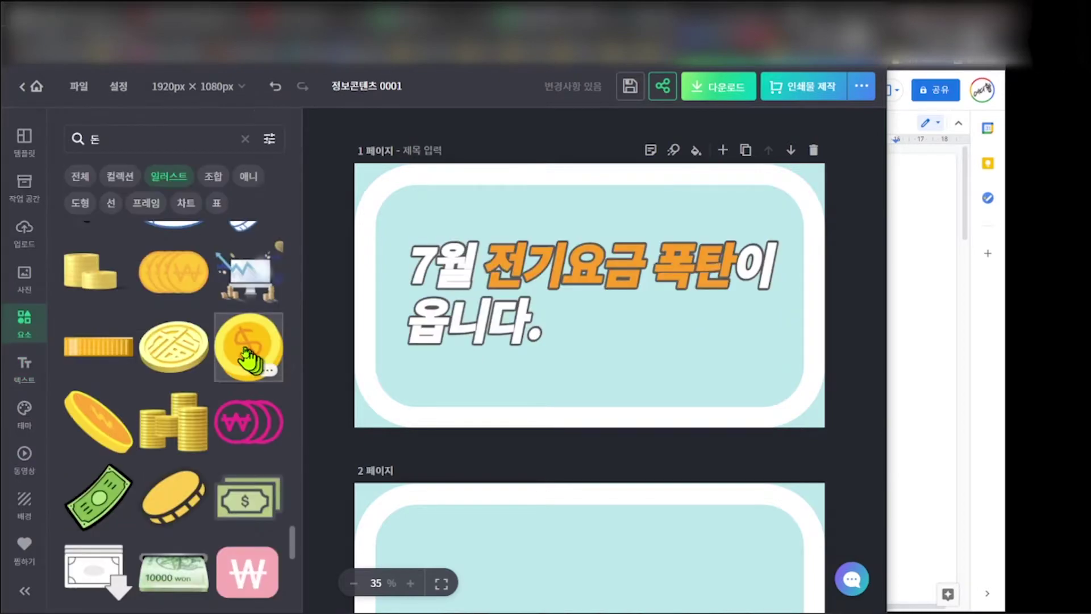
# - Place the round gold dollar coin illustration beside the heading in the right part of page 1
pyautogui.moveTo(248, 358); pyautogui.dragTo(733, 344)
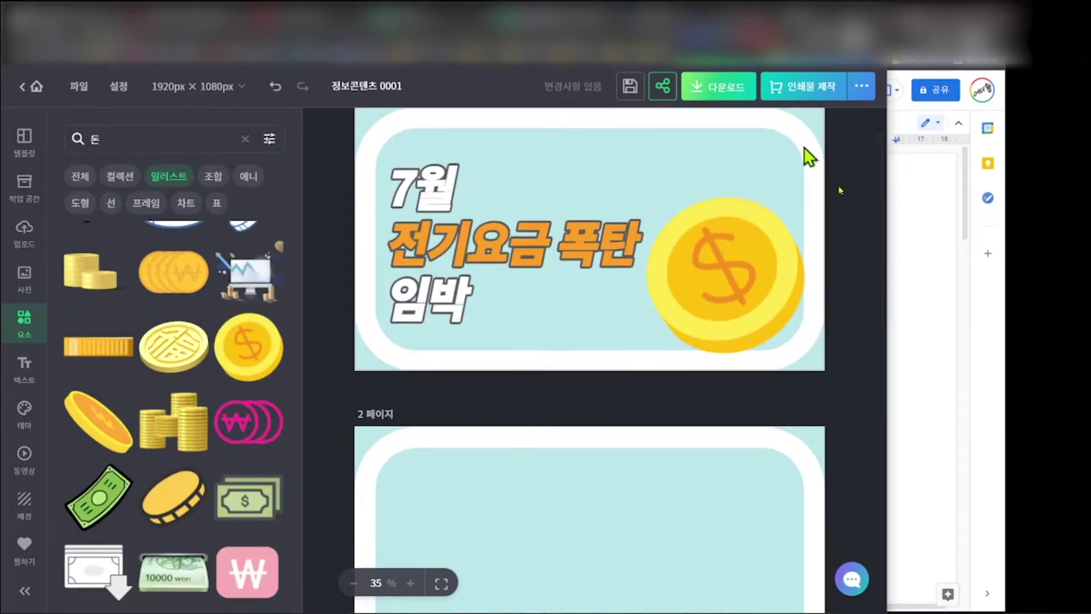
# - Read through the 인트로 passage in the Google Docs script and return to the design
pyautogui.click(914, 301)
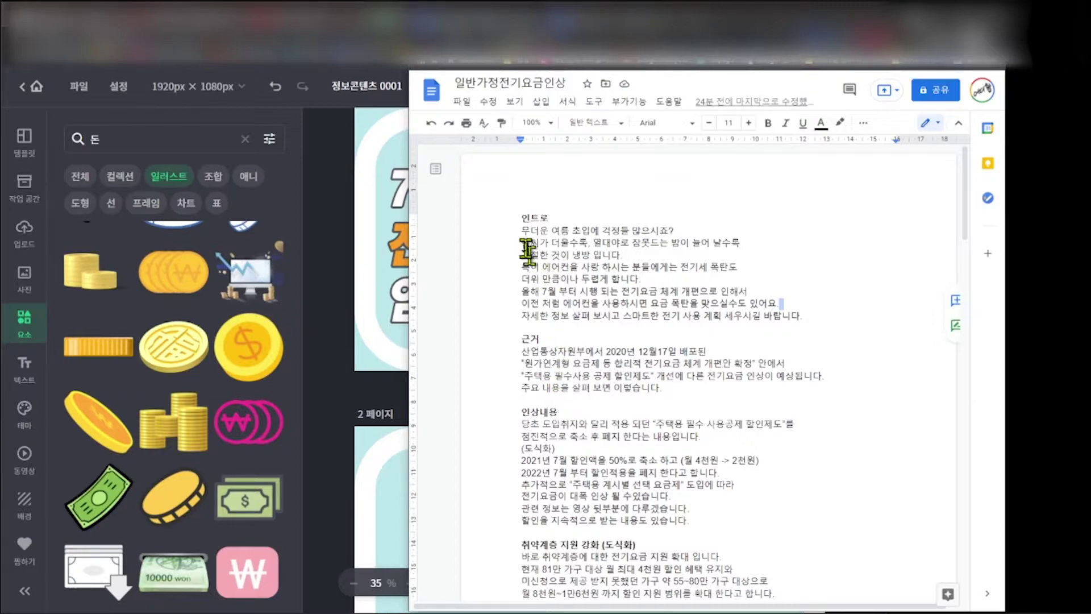
pyautogui.moveTo(521, 230); pyautogui.dragTo(803, 315)
pyautogui.click(355, 412)
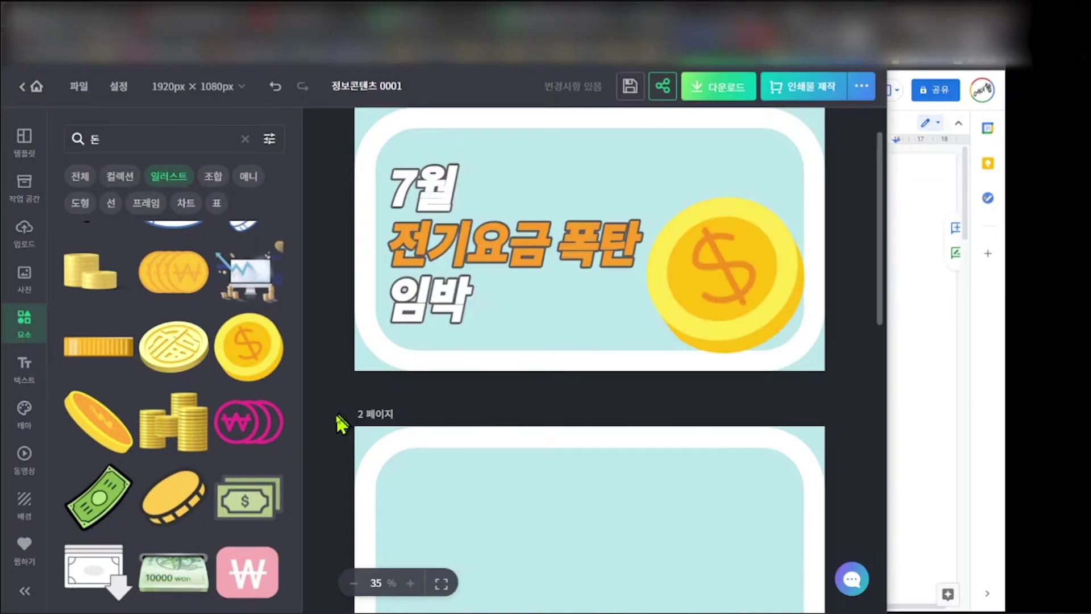
# - Place the 더위 illustration of a man fanning himself in the left part of page 2, enlarged to nearly the frame's inner height
pyautogui.scroll(-3, 576, 482)
pyautogui.scroll(-1, 576, 484)
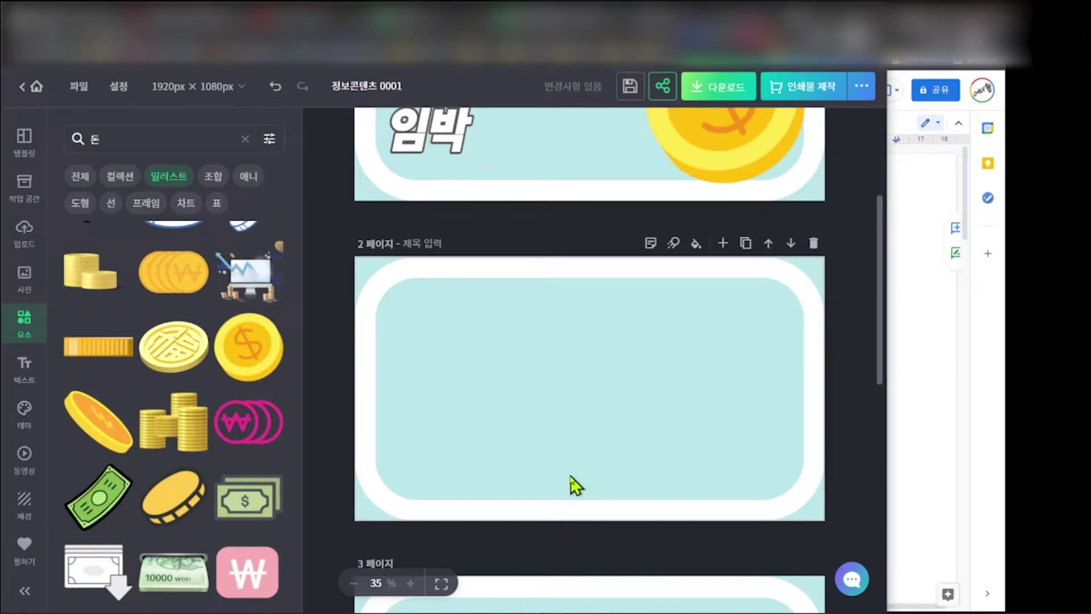
pyautogui.moveTo(248, 270); pyautogui.dragTo(463, 528)
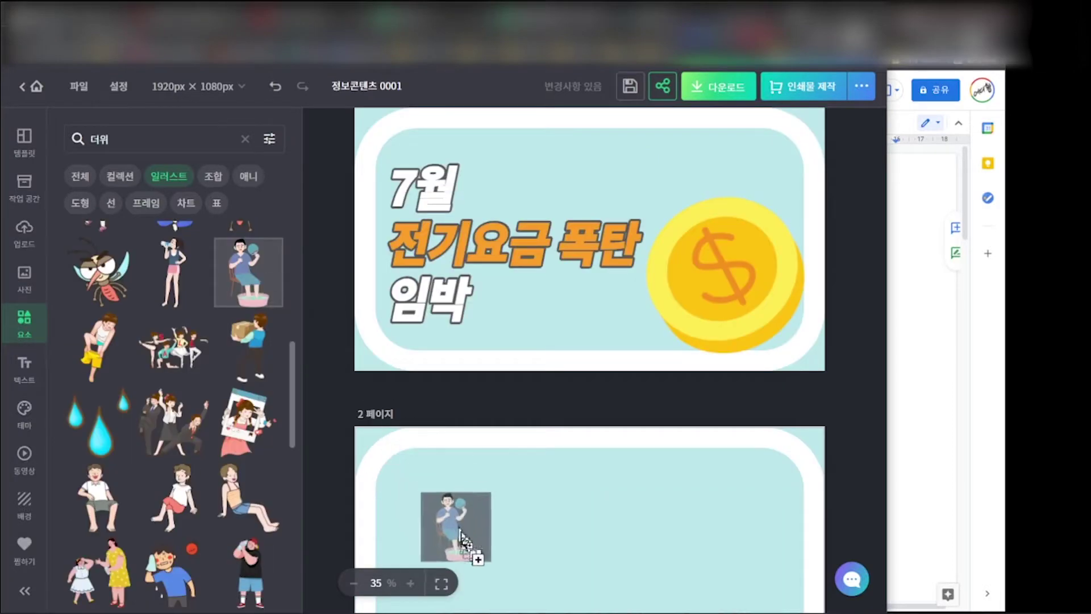
pyautogui.scroll(-3, 577, 528)
pyautogui.click(480, 393)
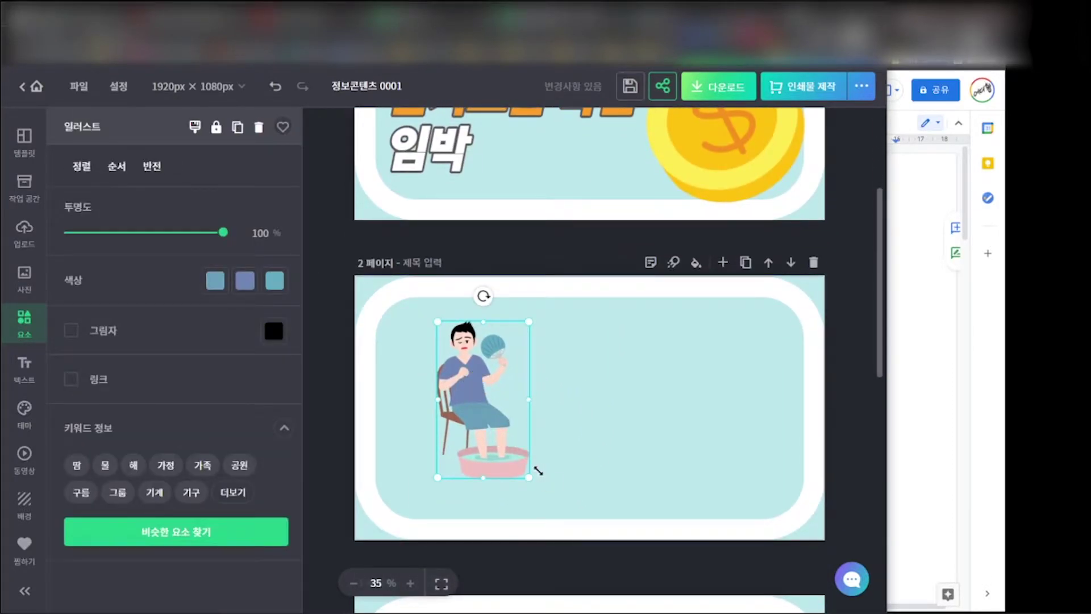
pyautogui.moveTo(529, 477); pyautogui.dragTo(580, 519)
pyautogui.moveTo(490, 439)
pyautogui.mouseDown()
pyautogui.moveTo(493, 419)
pyautogui.moveTo(481, 422)
pyautogui.mouseUp()
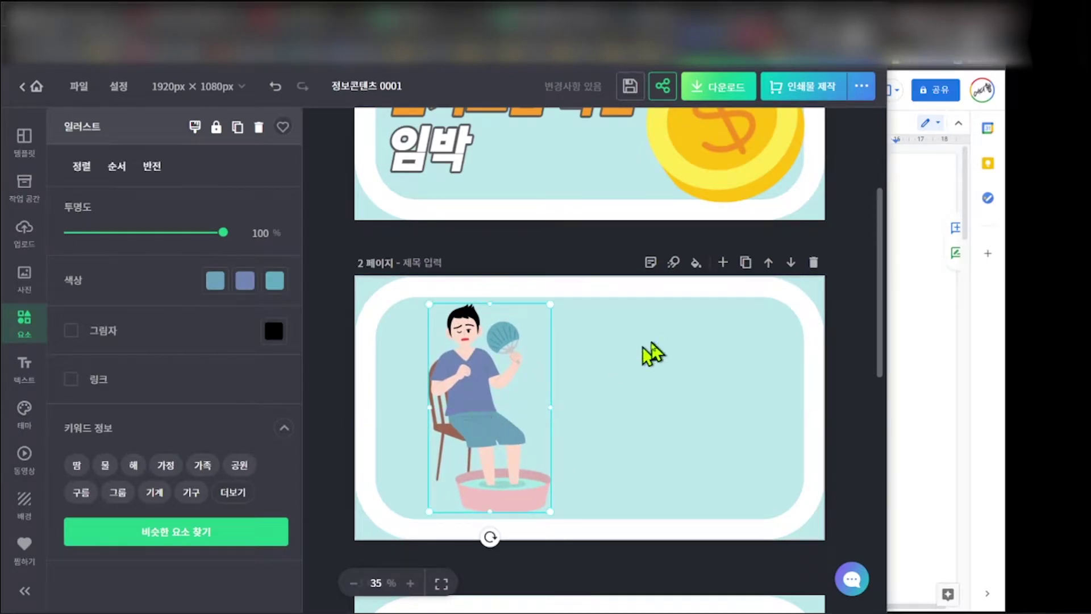
# - Review the page 1 title slide, the illustration on page 2 and the empty framed page 3
pyautogui.click(632, 321)
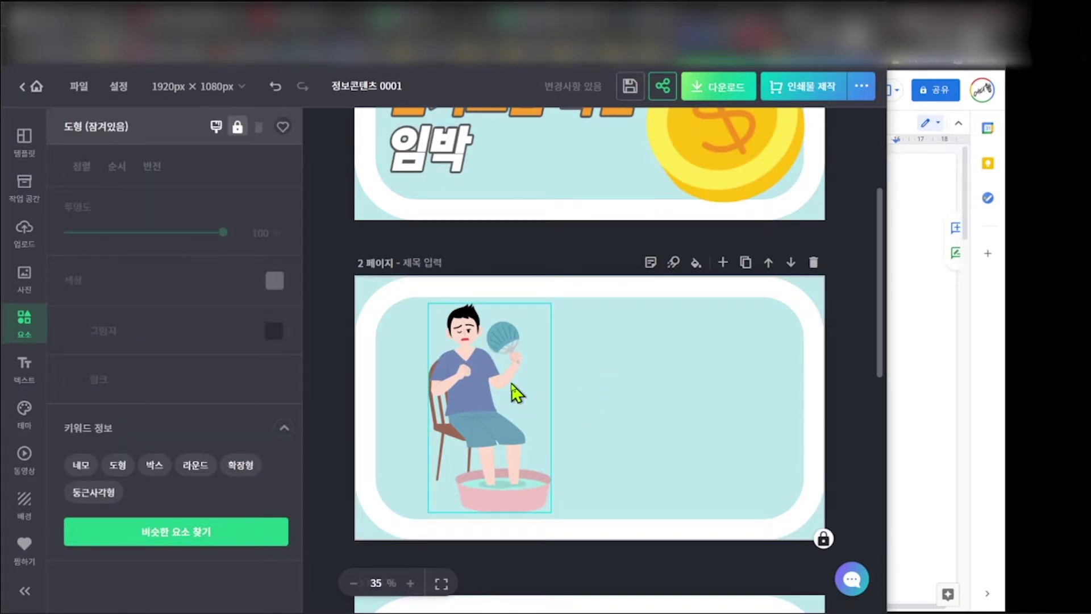
pyautogui.scroll(4, 512, 390)
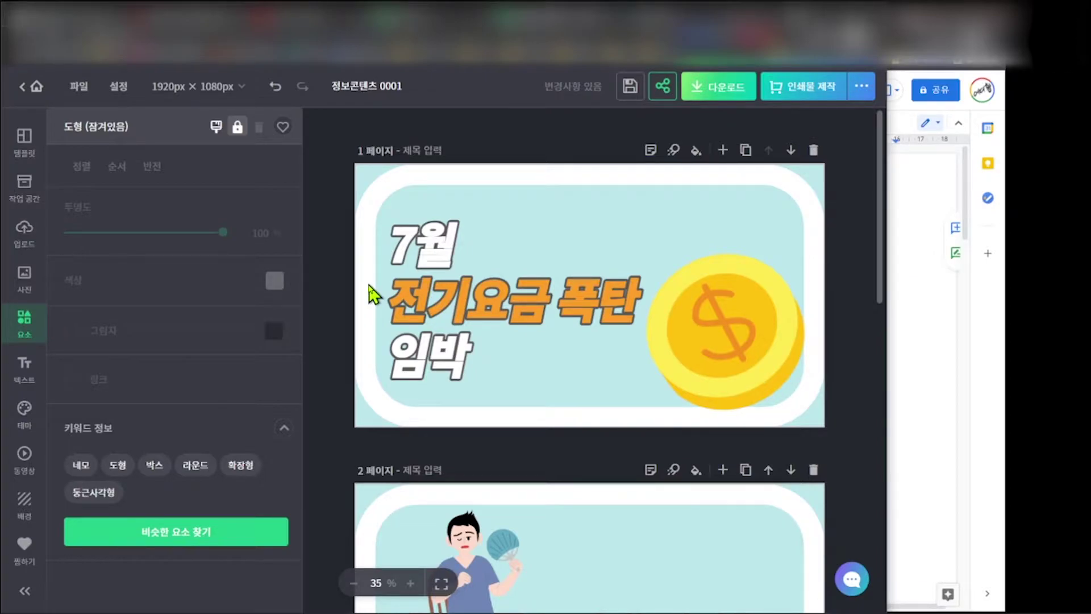
pyautogui.scroll(-3, 475, 460)
pyautogui.click(478, 505)
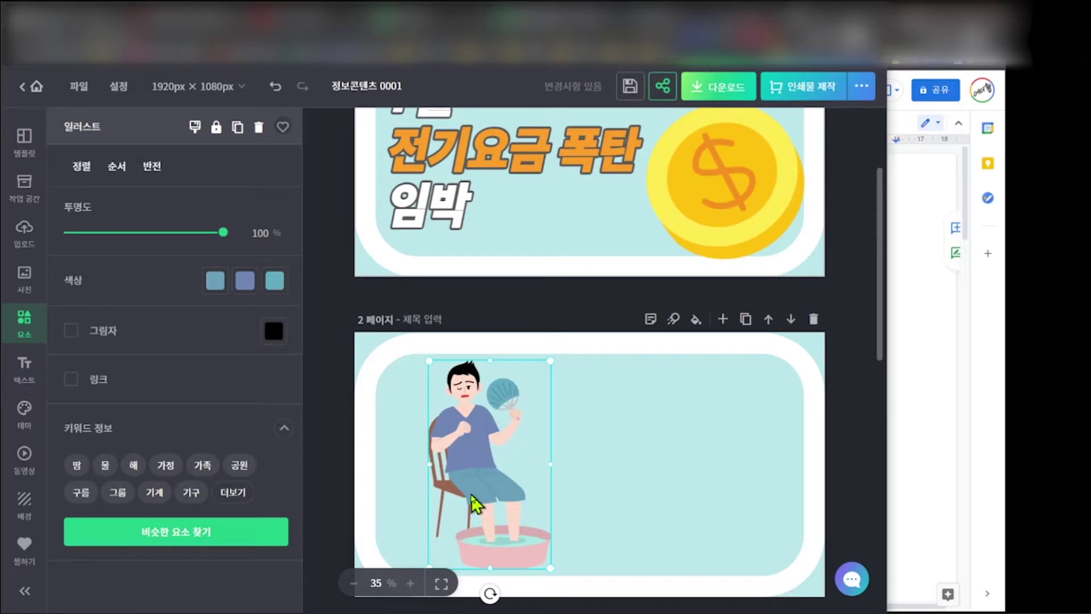
pyautogui.scroll(3, 475, 503)
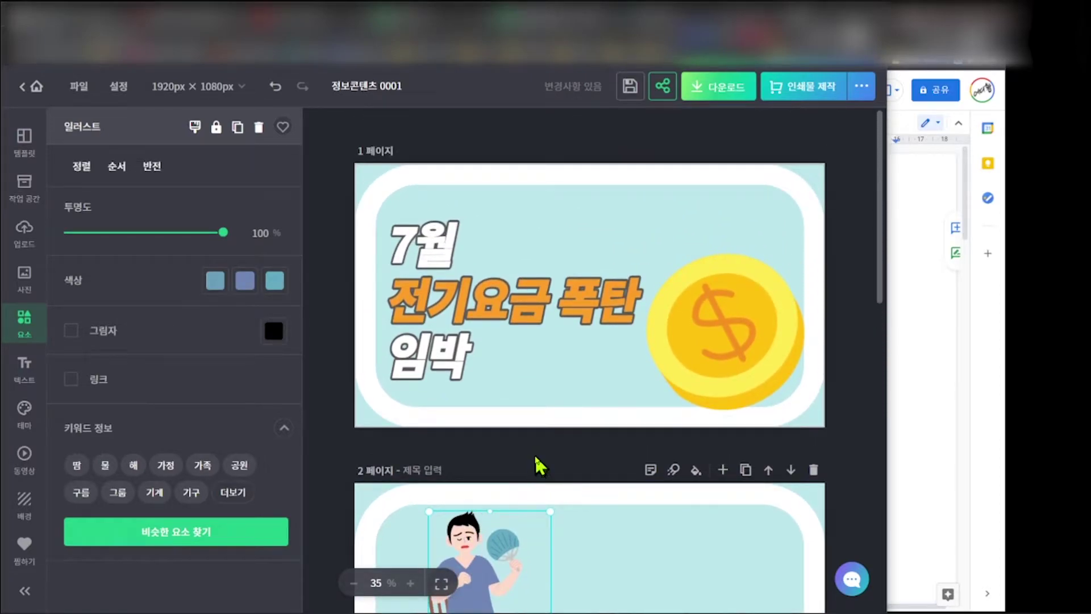
pyautogui.click(535, 463)
pyautogui.click(536, 462)
pyautogui.scroll(-3, 540, 462)
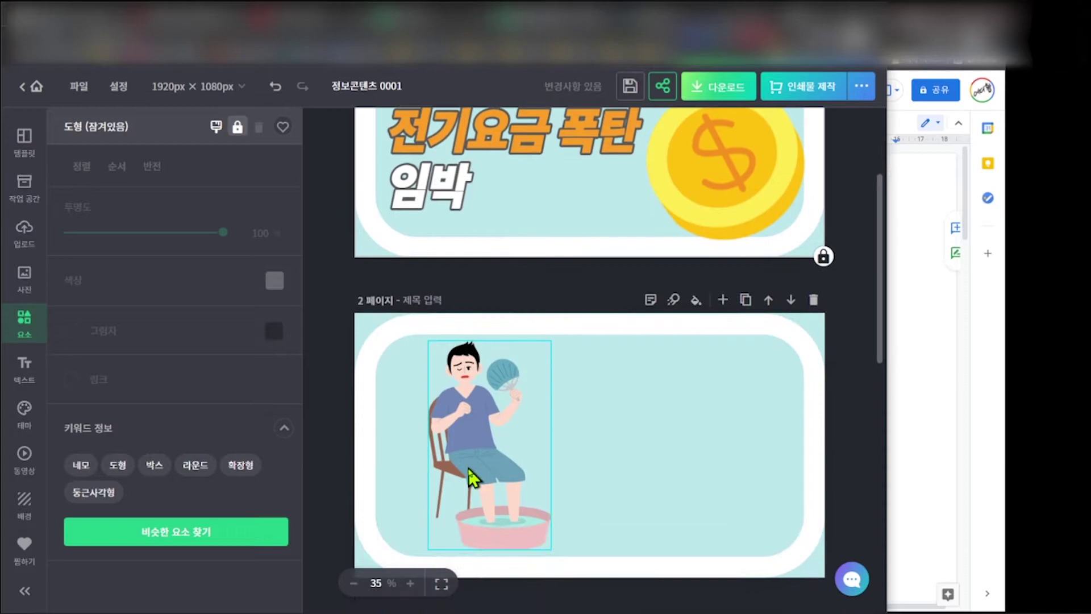
pyautogui.scroll(-5, 475, 478)
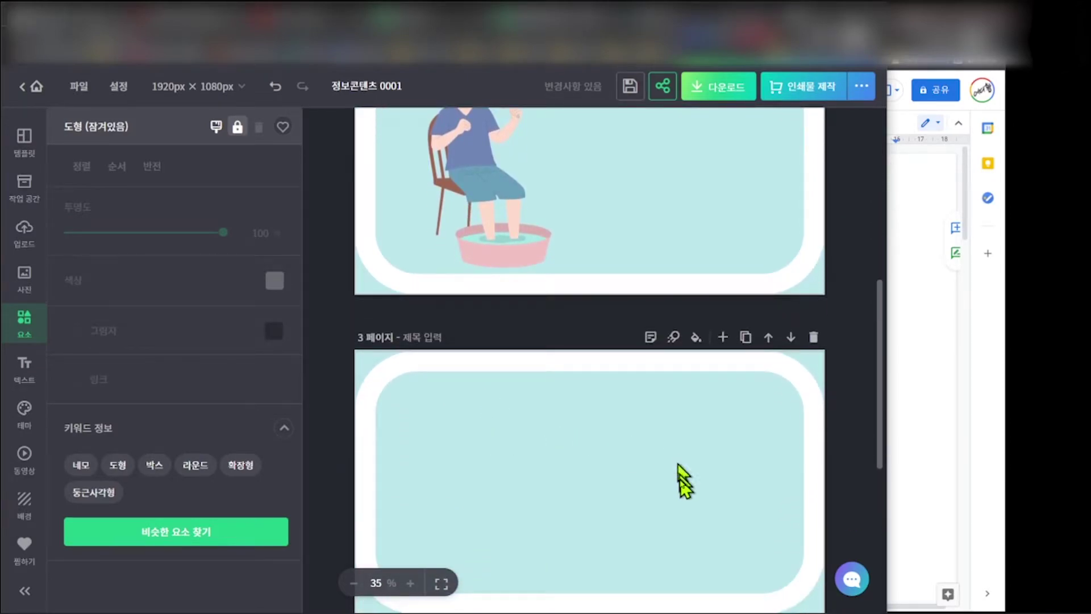
pyautogui.click(485, 199)
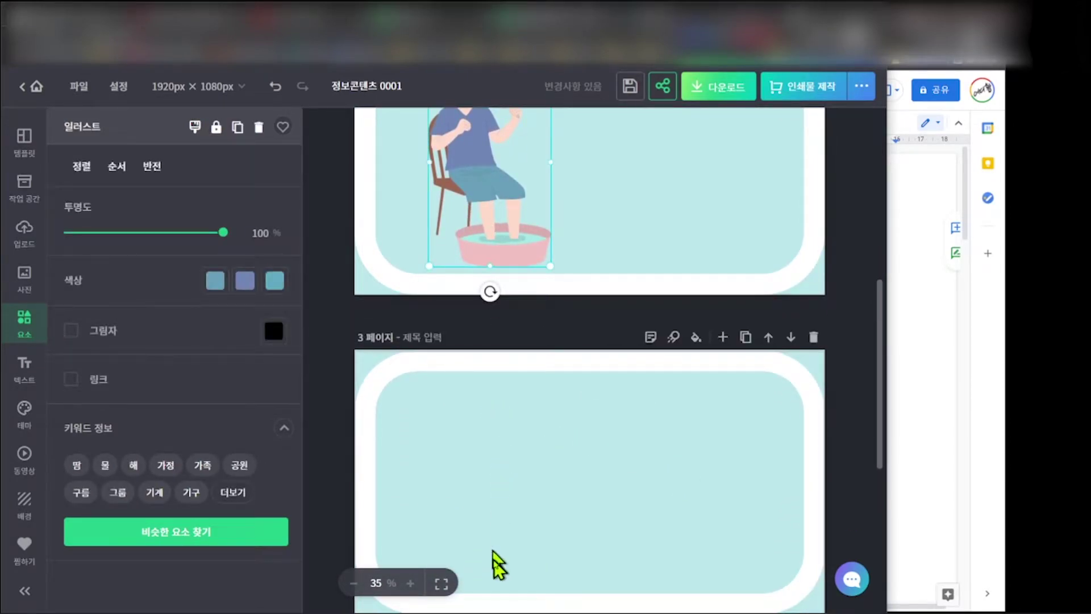
# - Paste a copy of the fanning man illustration onto page 3 and add the blue electric fan illustration to the right part of that page
pyautogui.hotkey('ctrl', 'c')
pyautogui.hotkey('ctrl', 'v')
pyautogui.scroll(-2, 511, 540)
pyautogui.press('Escape')
pyautogui.moveTo(248, 367); pyautogui.dragTo(696, 425)
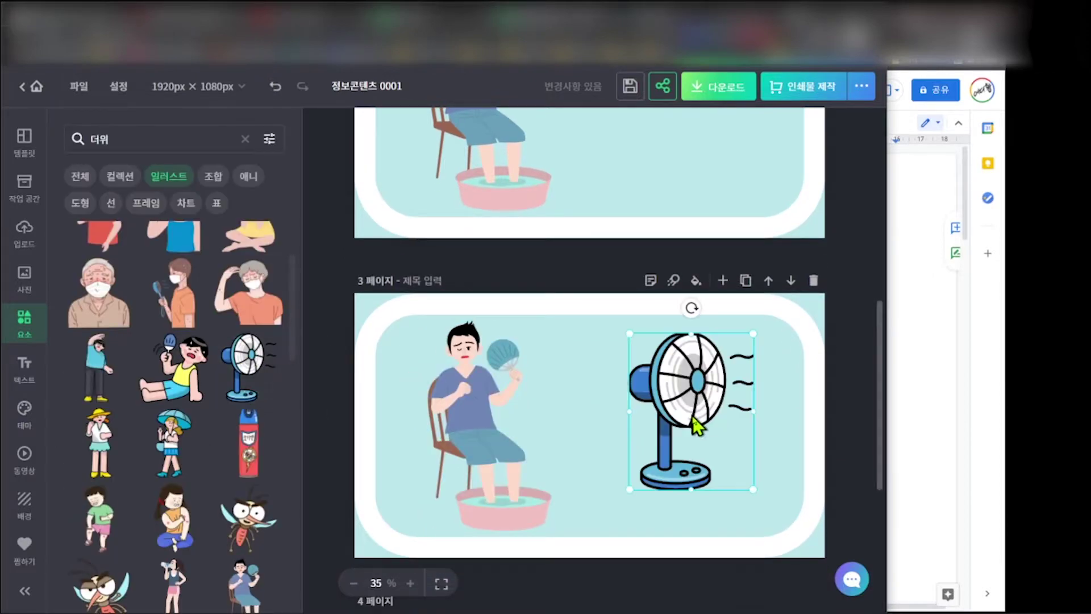
# - Flip the electric fan illustration horizontally so it blows toward the man, and nudge it slightly lower on page 3
pyautogui.click(679, 393)
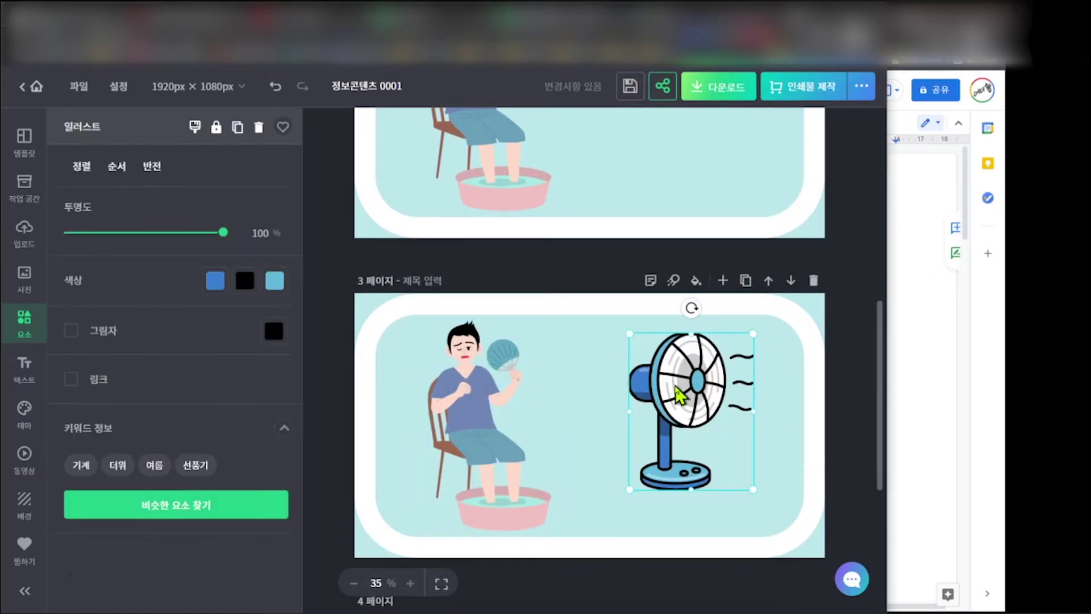
pyautogui.click(150, 167)
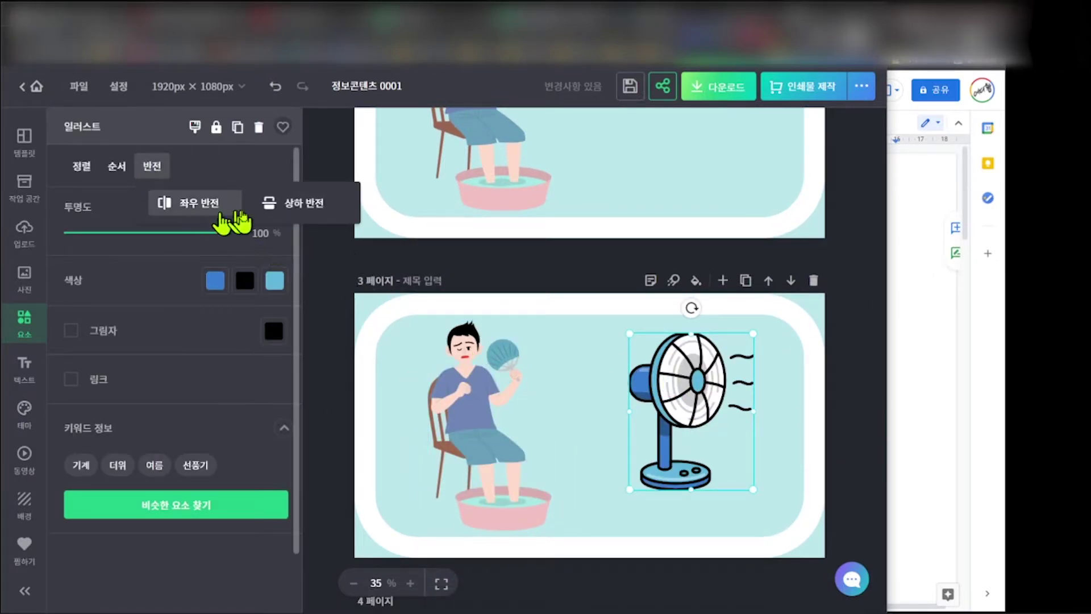
pyautogui.click(227, 207)
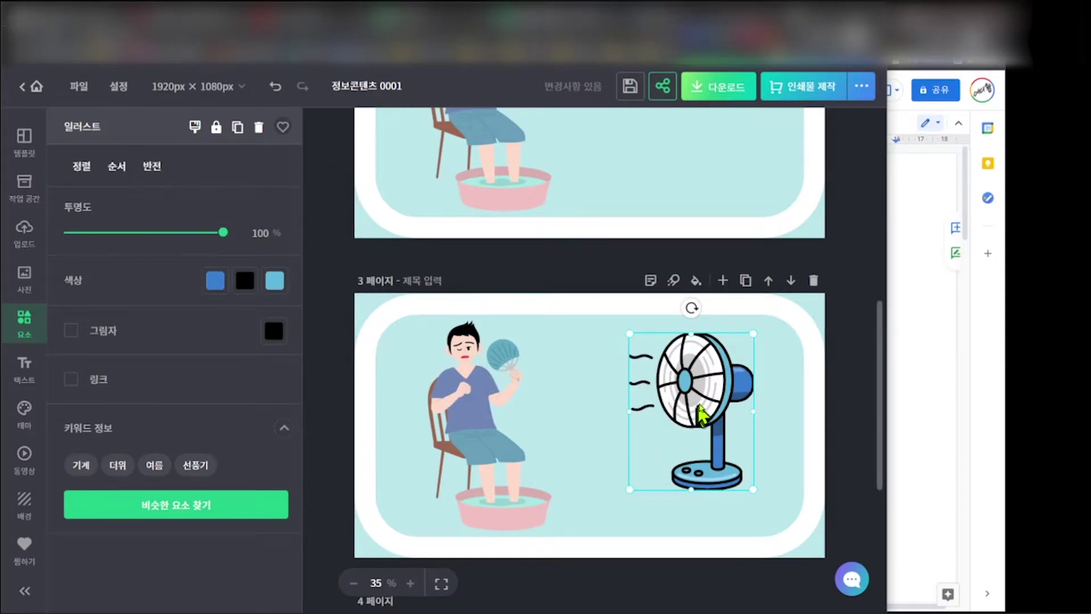
pyautogui.moveTo(700, 417); pyautogui.dragTo(696, 431)
pyautogui.click(348, 419)
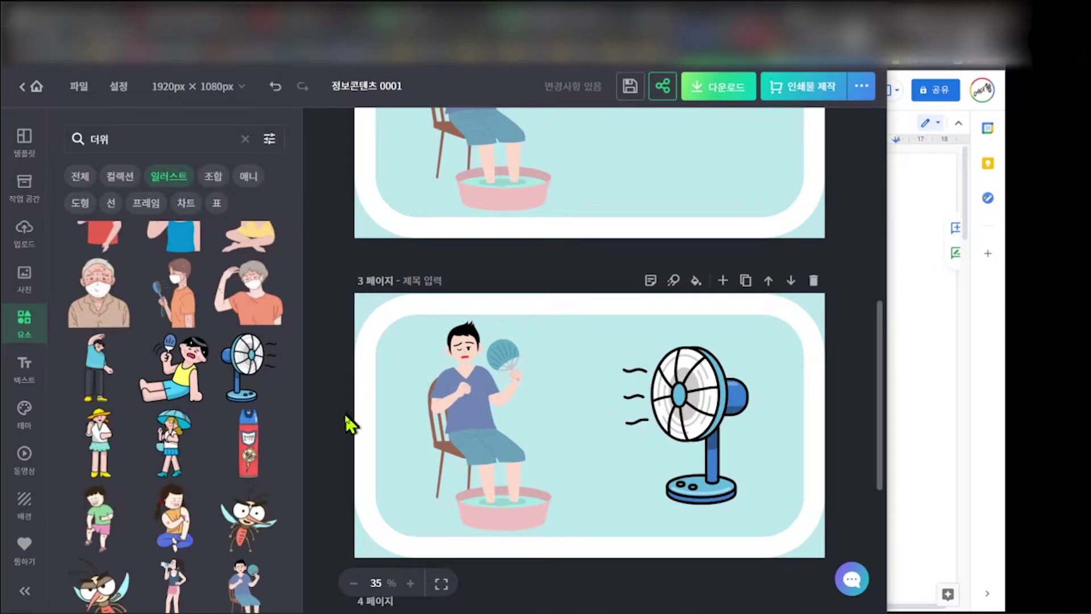
# - Review pages 1 to 4, comparing the title slide, the man on page 2 and the man with the fan on page 3
pyautogui.scroll(8, 340, 446)
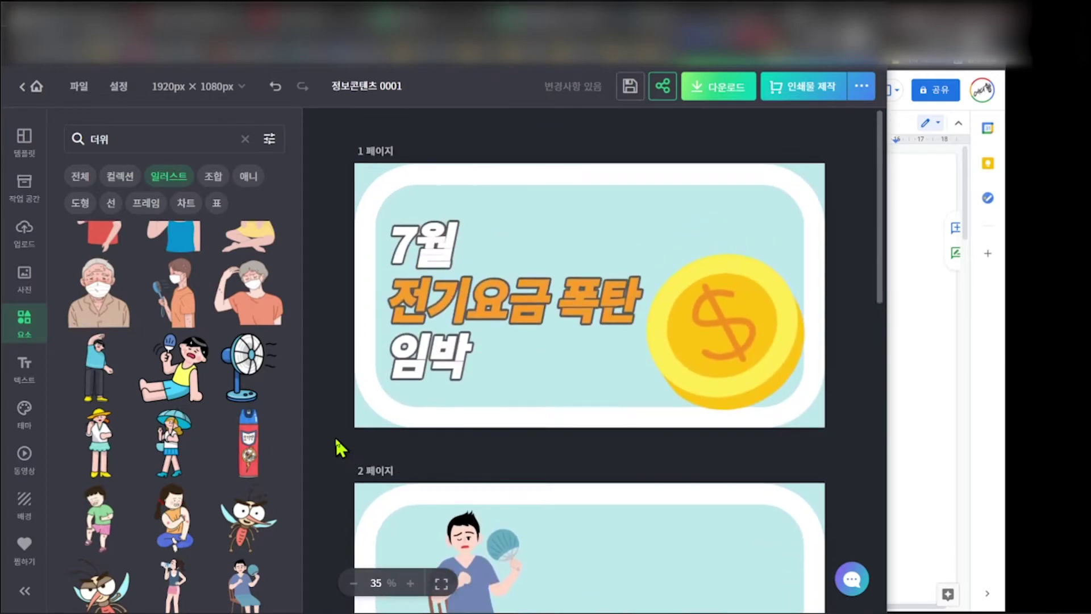
pyautogui.scroll(-3, 339, 446)
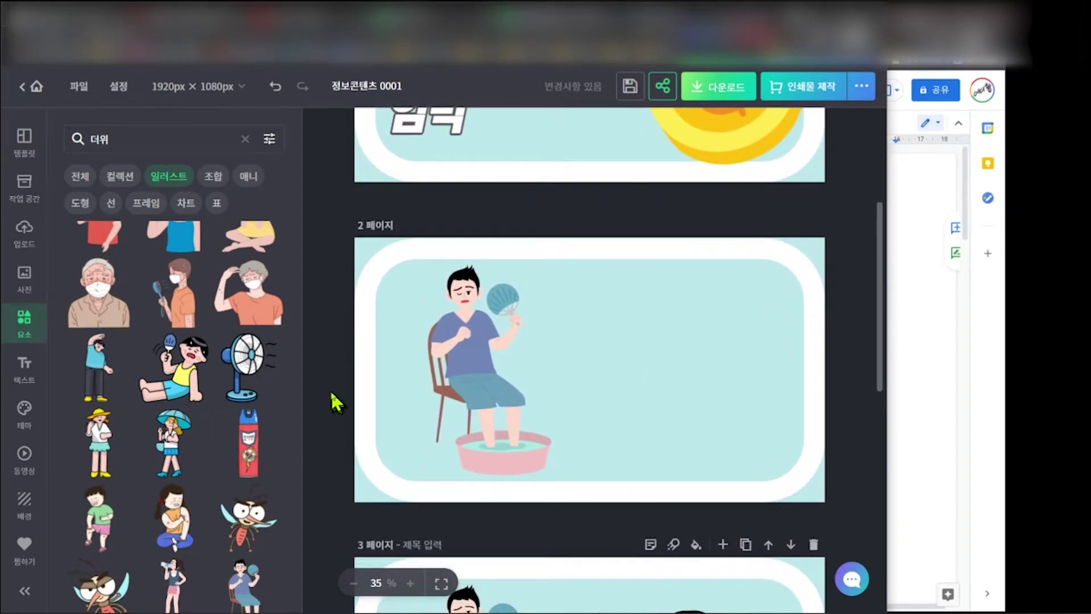
pyautogui.click(454, 357)
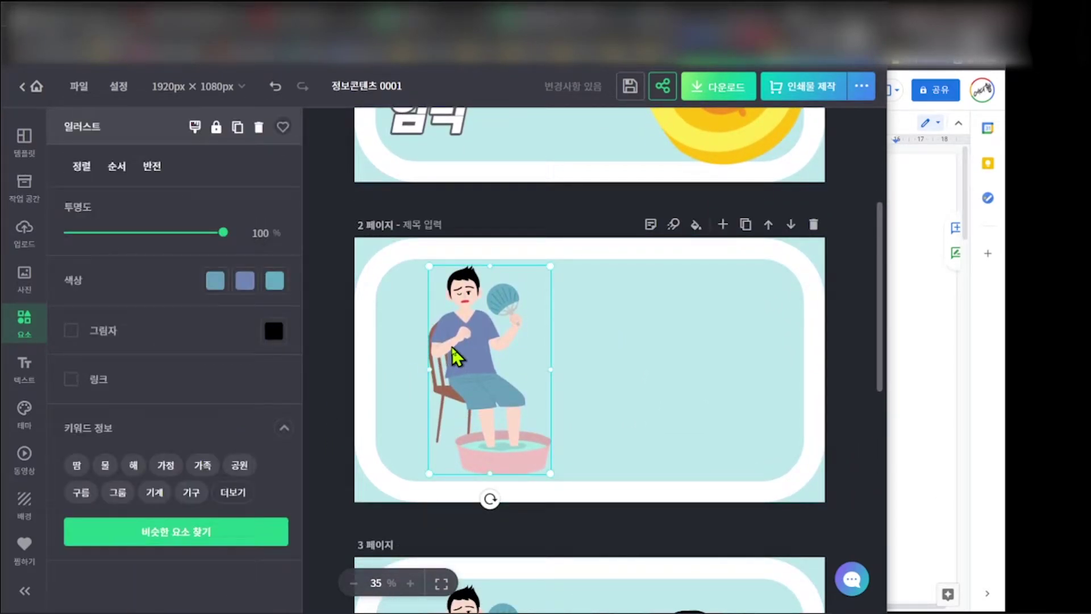
pyautogui.click(707, 376)
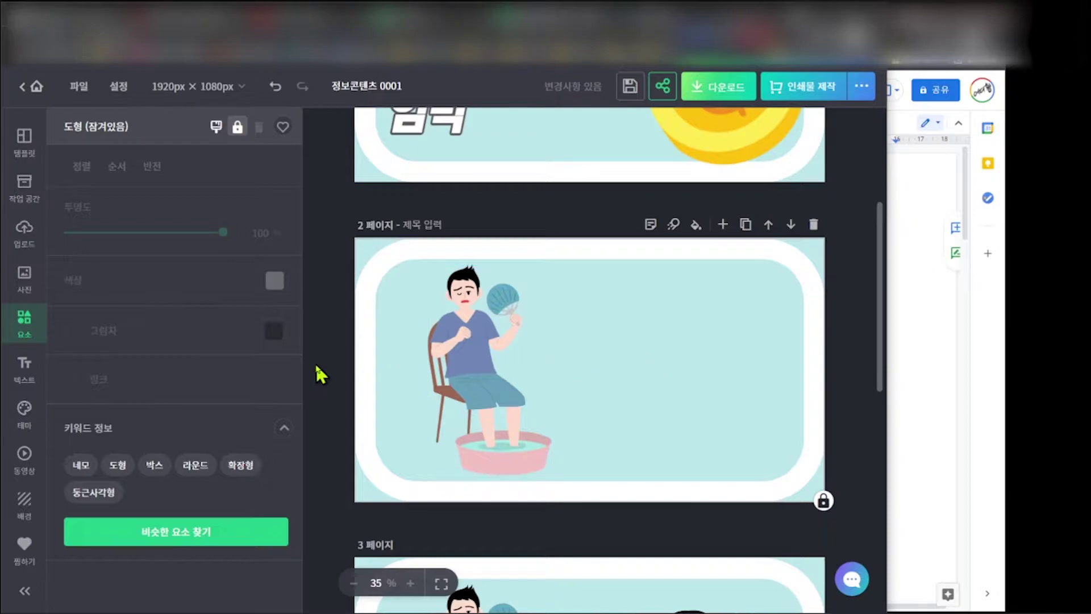
pyautogui.scroll(4, 327, 358)
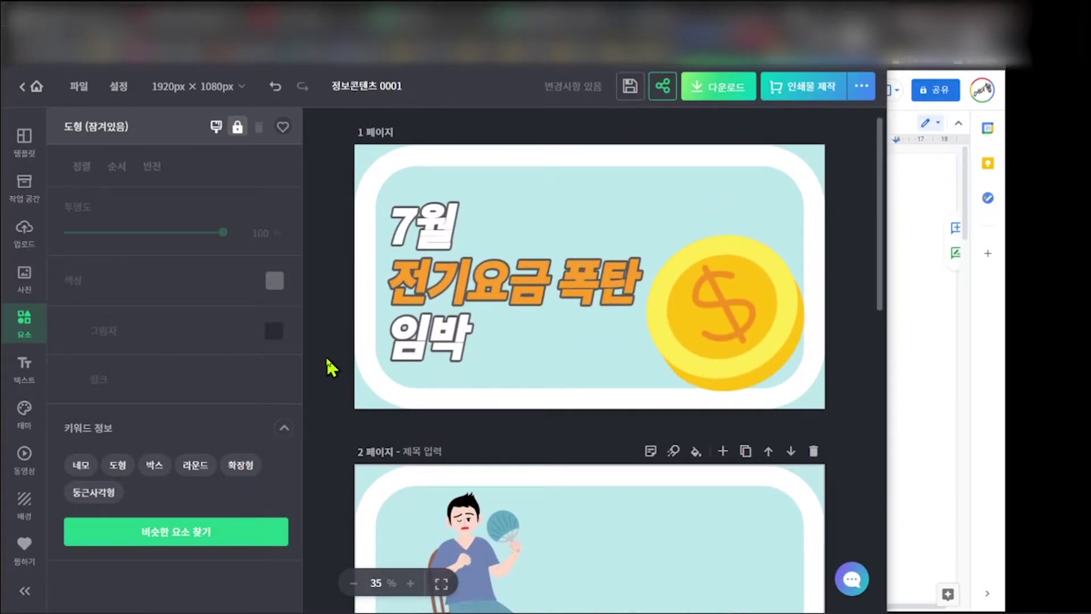
pyautogui.scroll(-5, 326, 358)
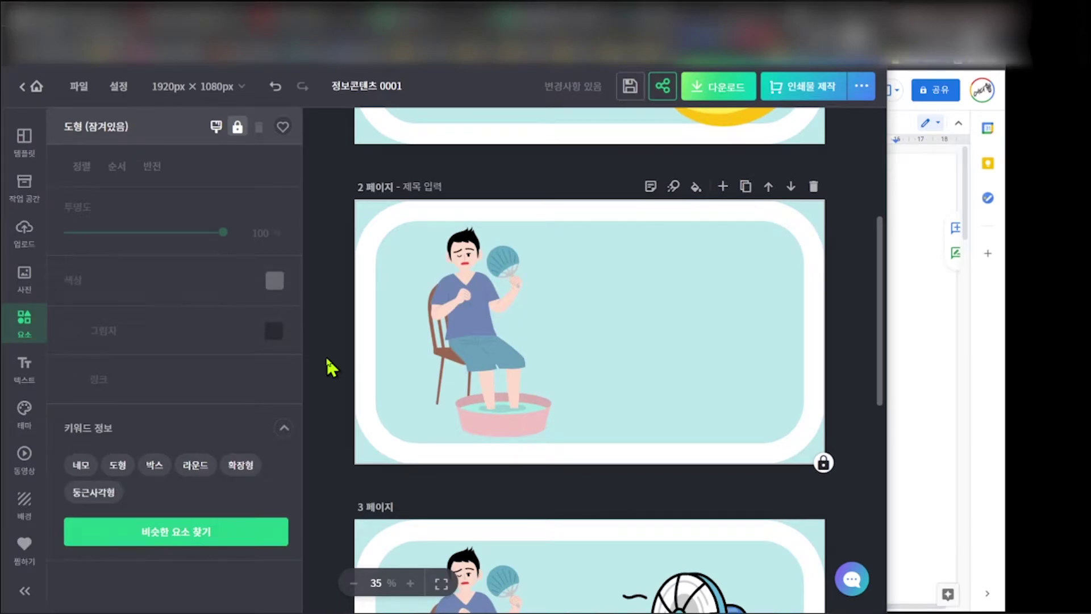
pyautogui.scroll(5, 327, 363)
pyautogui.scroll(-1, 327, 364)
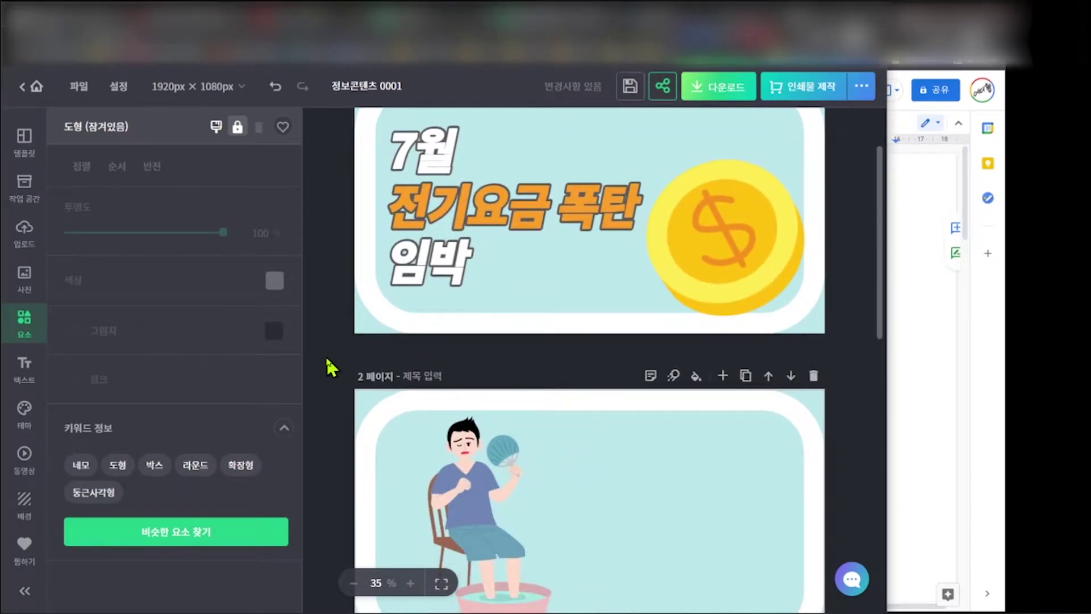
pyautogui.scroll(2, 325, 356)
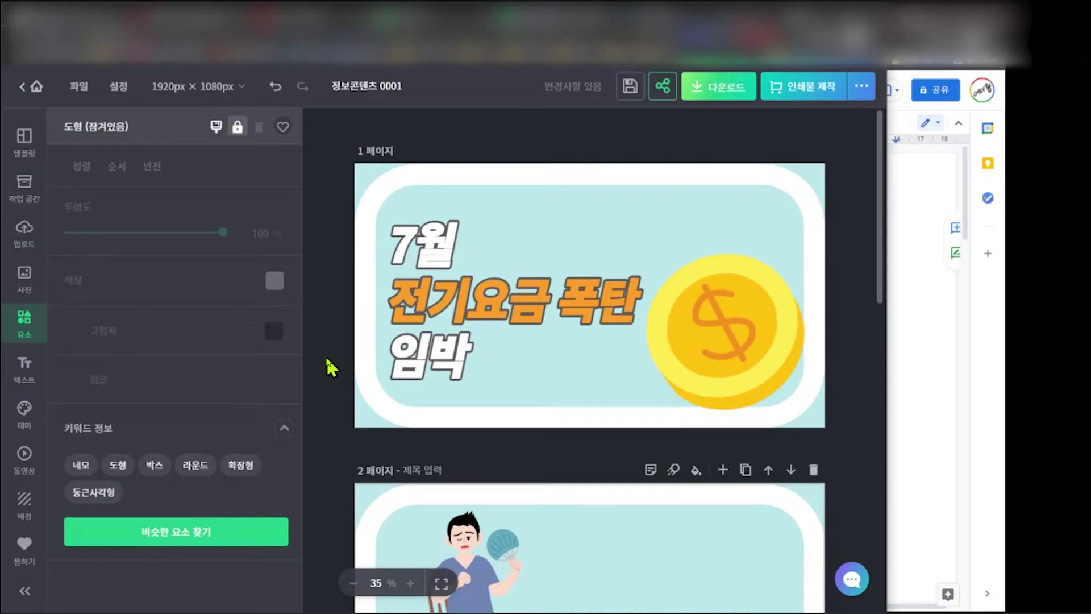
pyautogui.scroll(-7, 326, 358)
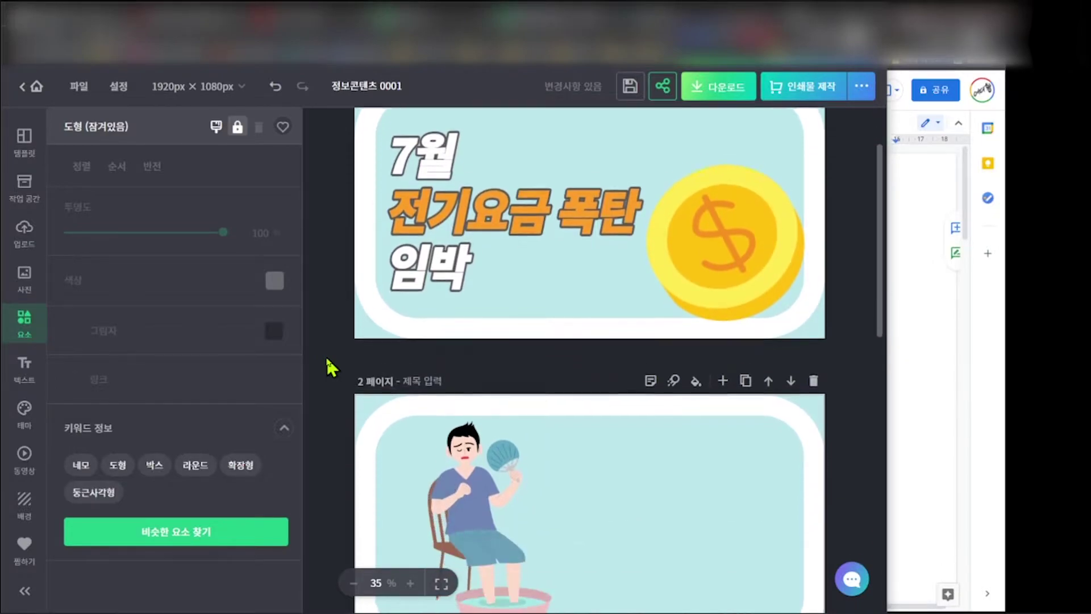
pyautogui.scroll(-5, 326, 359)
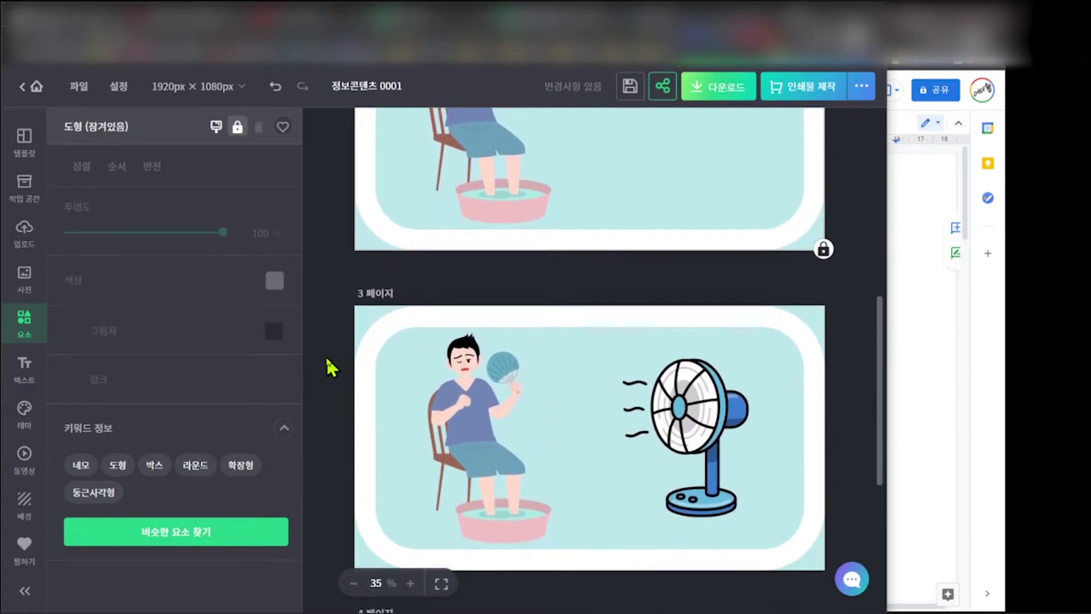
pyautogui.scroll(-2, 329, 366)
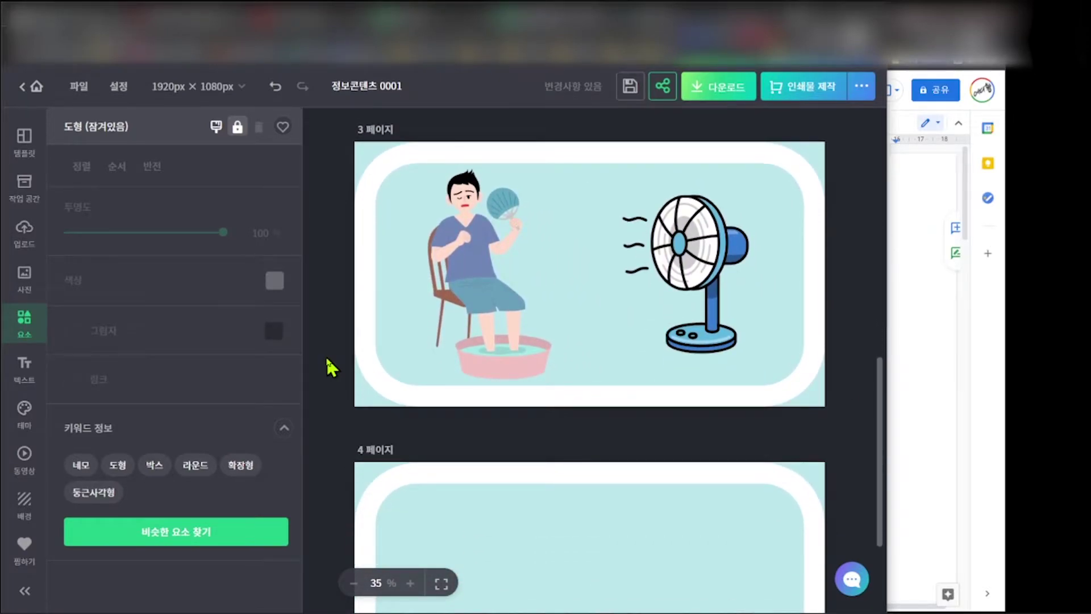
pyautogui.scroll(2, 326, 359)
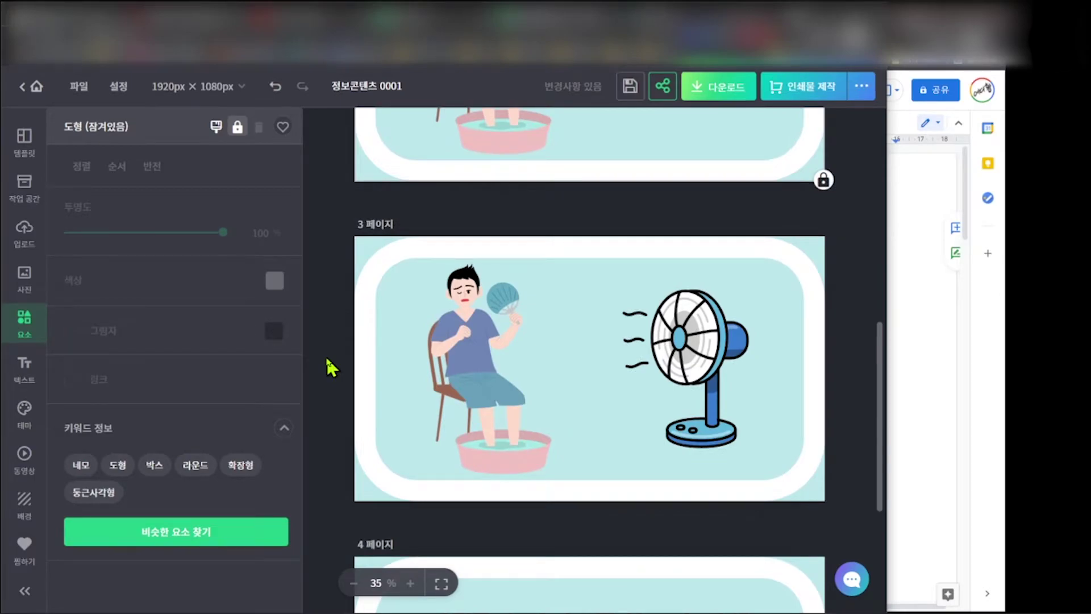
pyautogui.scroll(5, 327, 359)
pyautogui.scroll(-7, 327, 360)
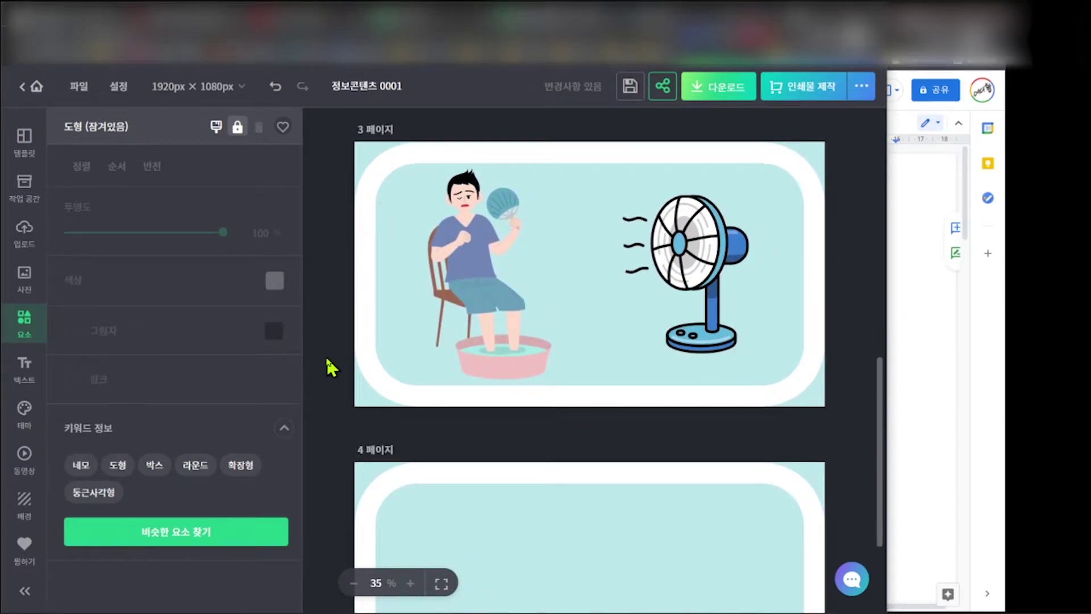
# - Move the electric fan from page 3 to the right part of page 2 beside the man, and remove the man's copy from page 3
pyautogui.scroll(8, 327, 359)
pyautogui.scroll(-3, 326, 363)
pyautogui.moveTo(701, 487); pyautogui.dragTo(666, 177)
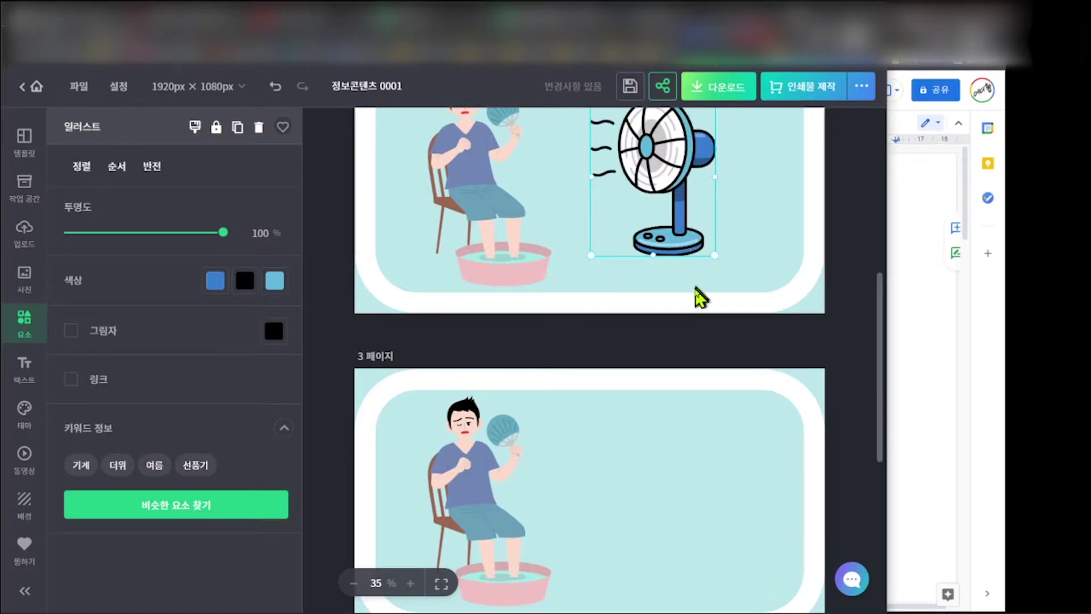
pyautogui.scroll(2, 684, 261)
# - Read the 인트로 lines about summer heat and air-conditioner users' electricity bills in the Google Docs script, and return to the design
pyautogui.hotkey('alt', 'Tab')
pyautogui.moveTo(523, 231); pyautogui.dragTo(769, 251)
pyautogui.tripleClick(713, 228)
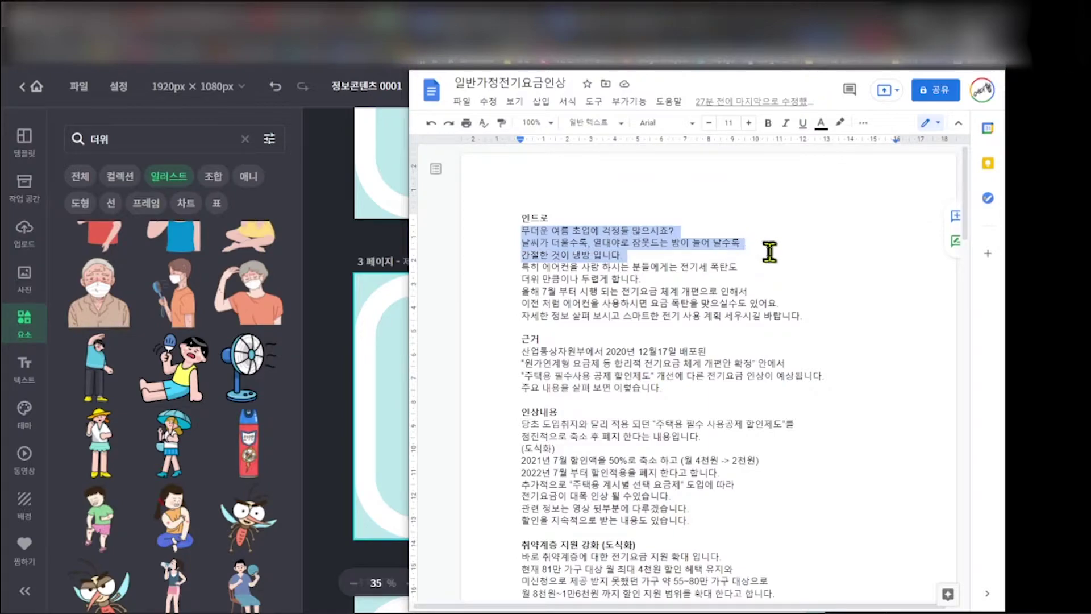
pyautogui.click(544, 271)
pyautogui.moveTo(524, 267); pyautogui.dragTo(641, 280)
pyautogui.hotkey('alt', 'Tab')
# - Search illustrations for 에어컨 and place the air conditioner with the blanket-wrapped man in the middle of page 3, enlarged to nearly the frame's inner height
pyautogui.doubleClick(102, 139)
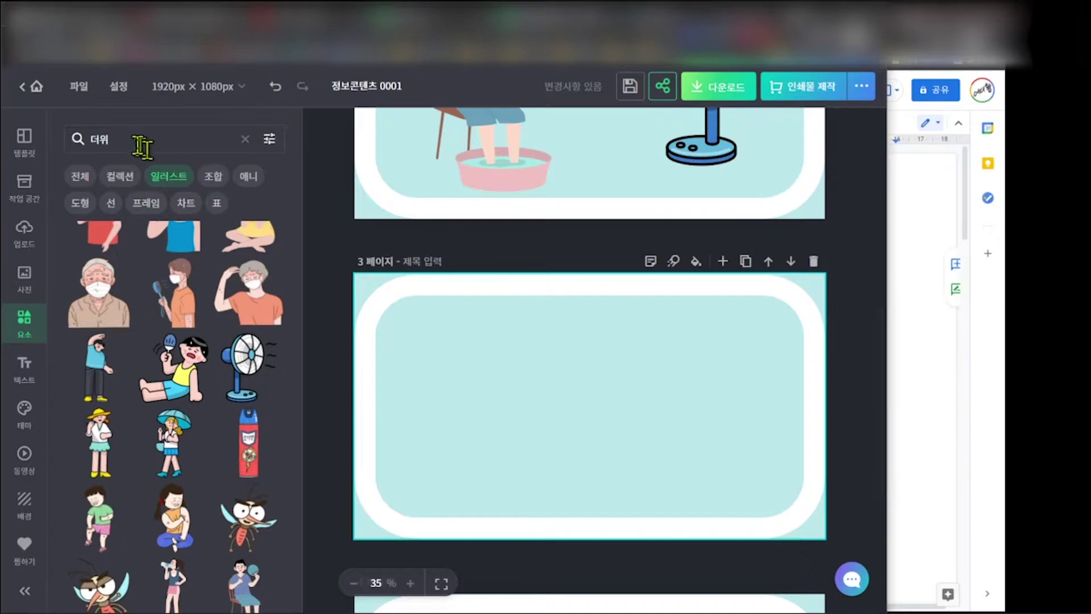
pyautogui.write('에어컨')
pyautogui.press('Return')
pyautogui.moveTo(173, 329); pyautogui.dragTo(616, 384)
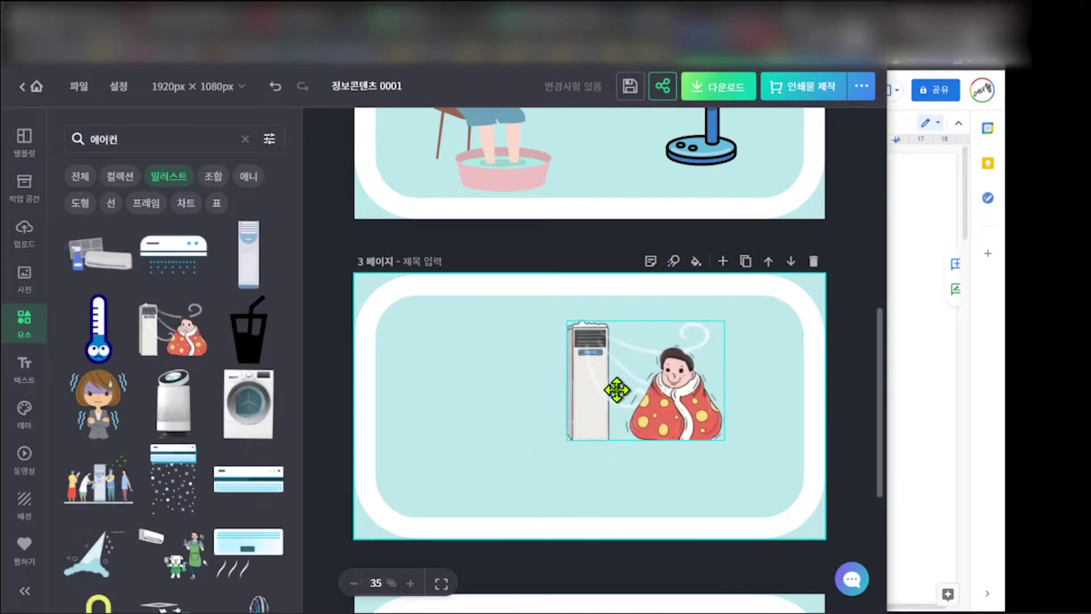
pyautogui.moveTo(566, 450); pyautogui.dragTo(396, 492)
pyautogui.moveTo(501, 451); pyautogui.dragTo(514, 431)
# - Check pages 2 and 3 against the 인트로 lines on tropical nights, cooling and air-conditioner lovers in the Google Docs script
pyautogui.scroll(7, 514, 432)
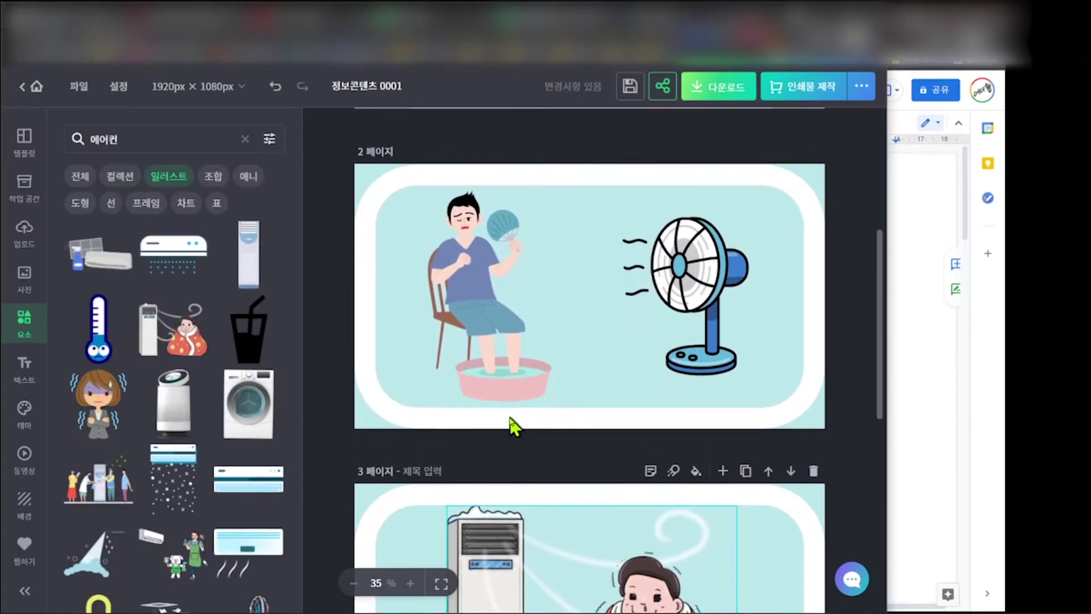
pyautogui.scroll(-3, 514, 429)
pyautogui.hotkey('alt', 'Tab')
pyautogui.click(523, 239)
pyautogui.moveTo(531, 230); pyautogui.dragTo(709, 240)
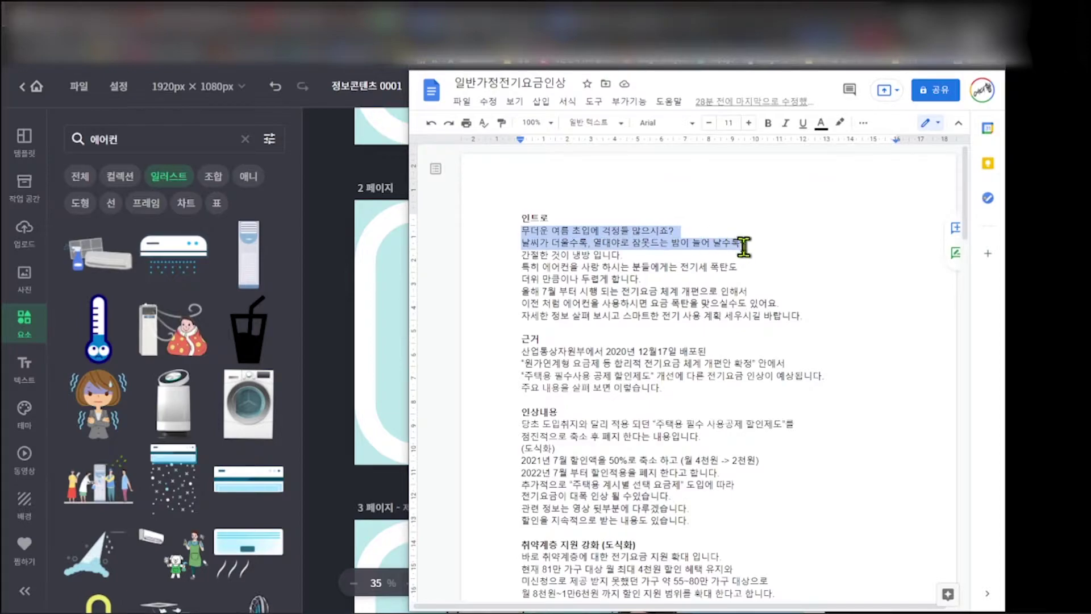
pyautogui.click(639, 278)
pyautogui.moveTo(520, 255); pyautogui.dragTo(621, 251)
pyautogui.click(578, 278)
pyautogui.moveTo(519, 267); pyautogui.dragTo(588, 270)
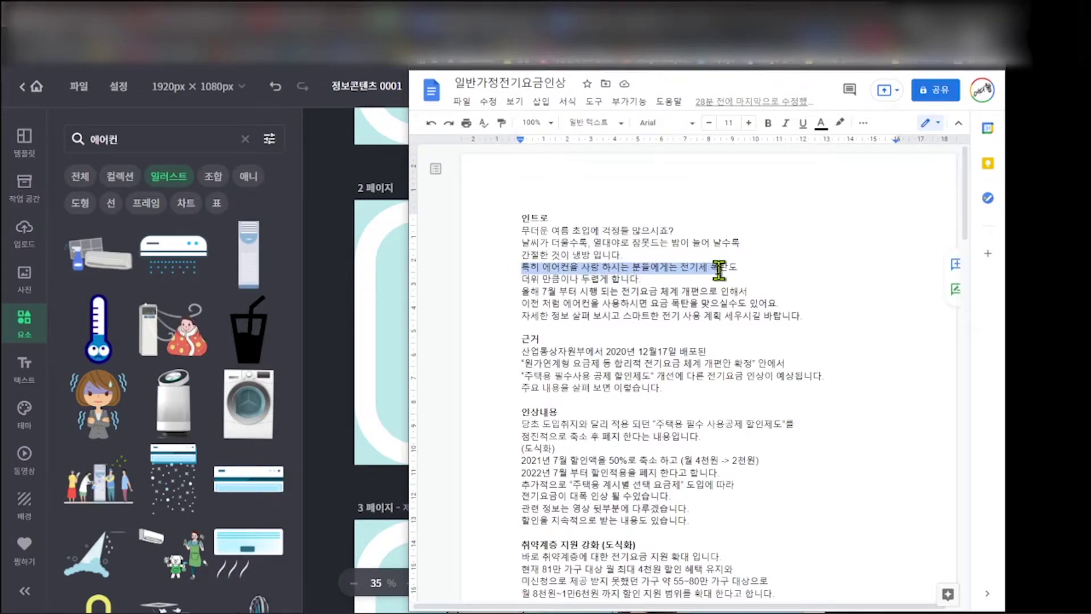
pyautogui.moveTo(719, 270); pyautogui.dragTo(666, 280)
# - Return to the Miricanvas design and review the illustrated pages 2 and 3 and the empty framed page 4
pyautogui.hotkey('alt', 'Tab')
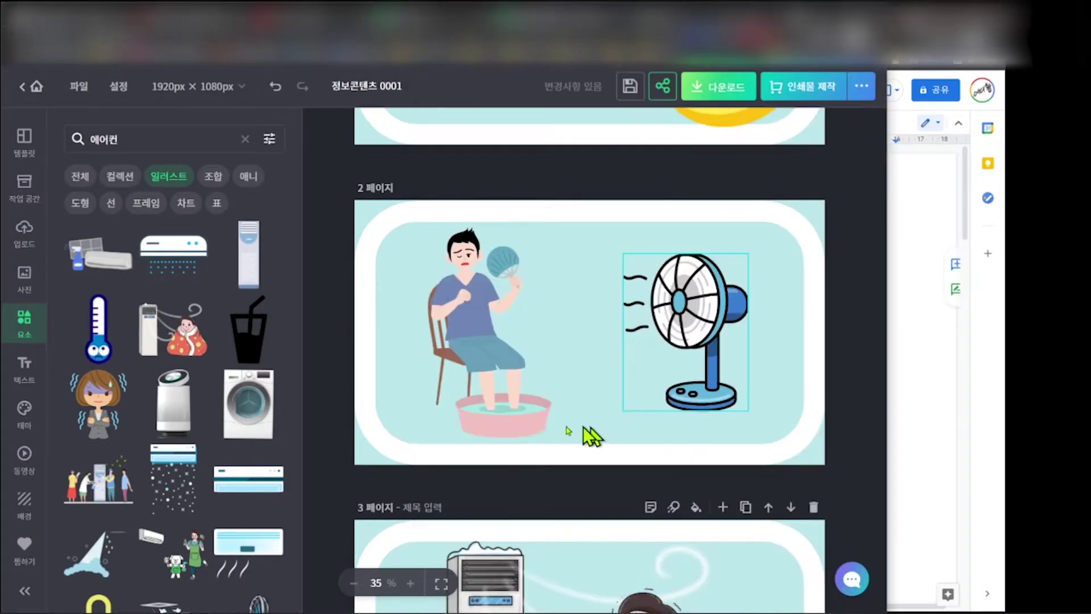
pyautogui.scroll(-3, 500, 495)
pyautogui.scroll(-5, 579, 518)
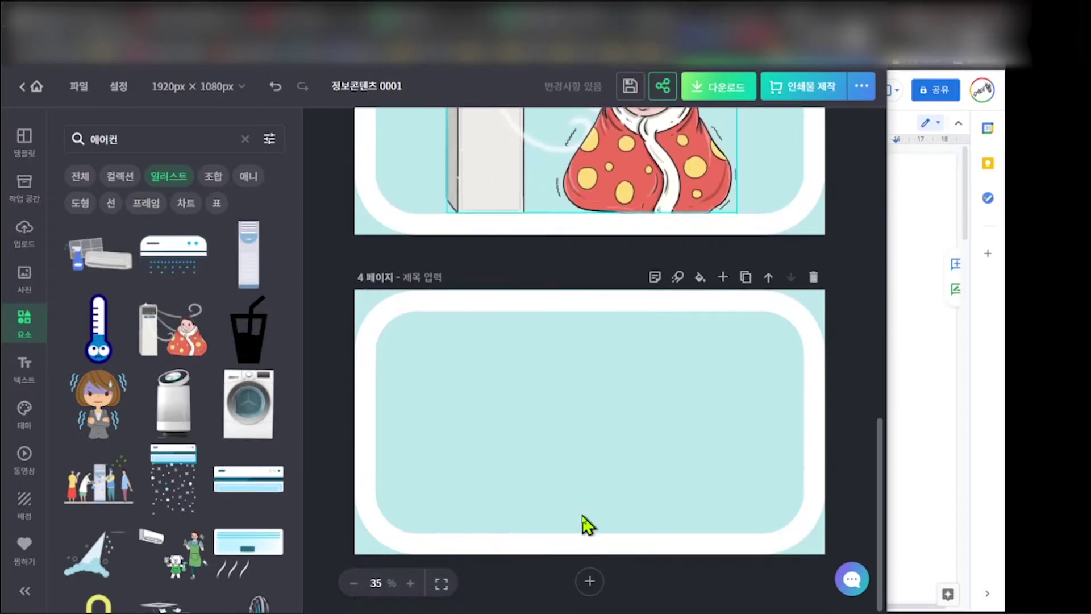
pyautogui.scroll(10, 588, 523)
pyautogui.scroll(-2, 572, 465)
pyautogui.scroll(-1, 564, 442)
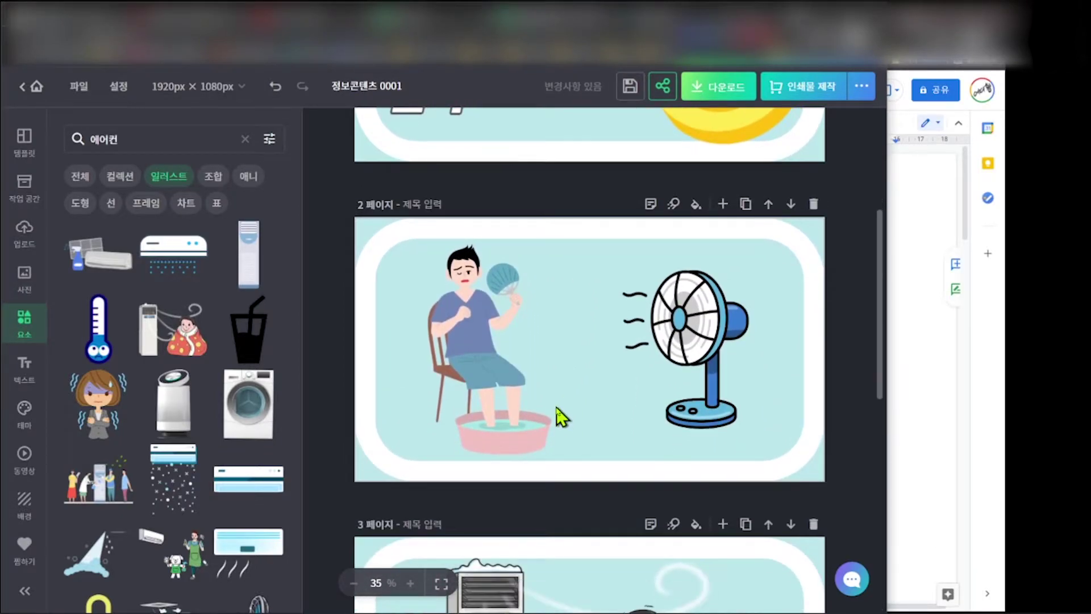
pyautogui.scroll(-1, 561, 418)
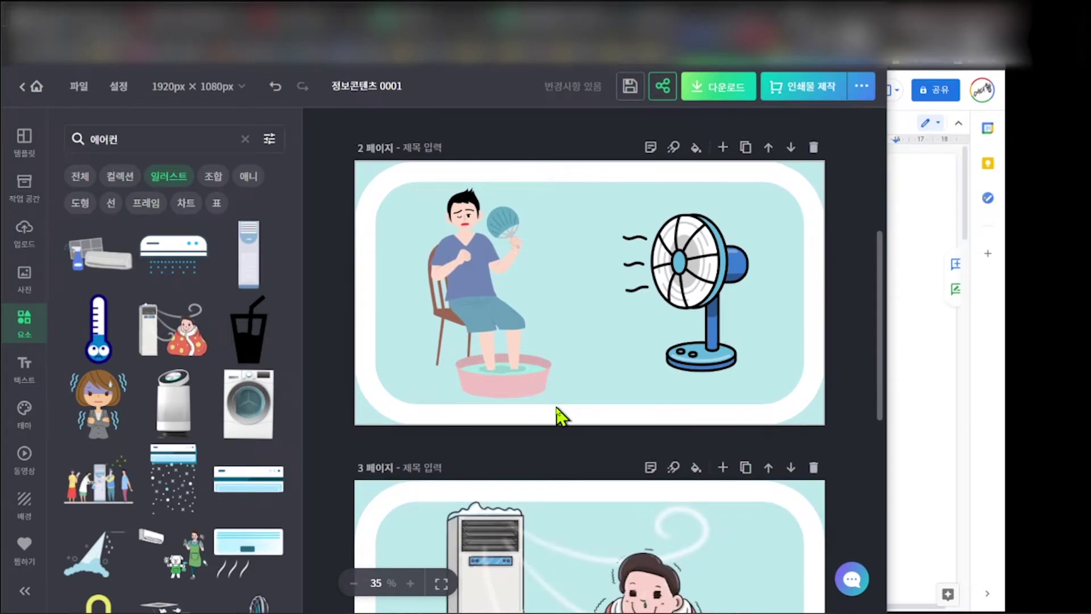
pyautogui.scroll(-1, 561, 417)
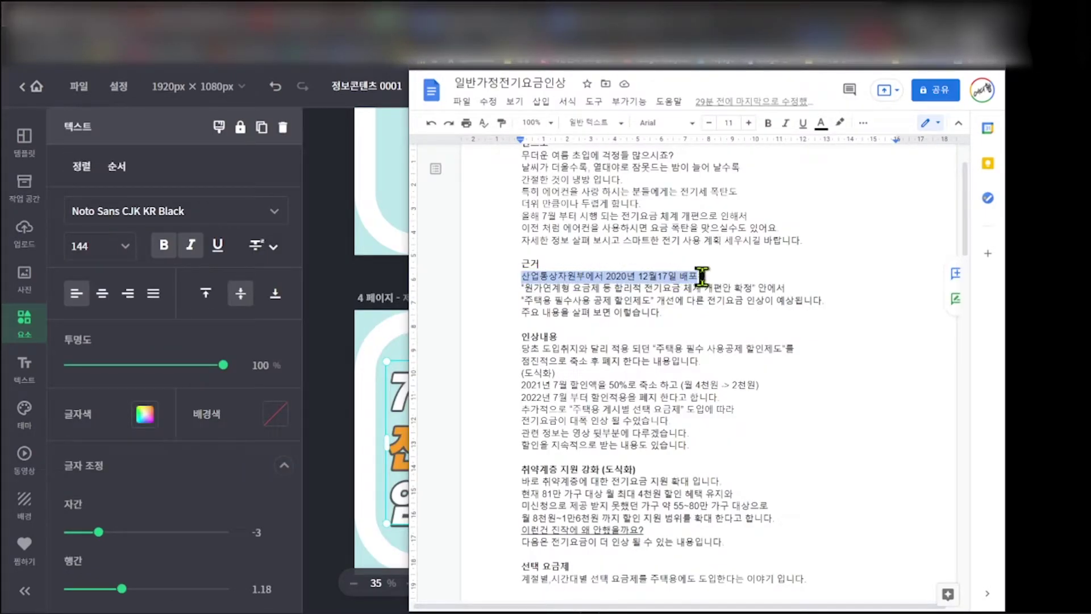
# - Replace page 4's heading with "산업통상자원부 2020년 12월17일 배포 “원가연계형 요금제 등 합리적 전기요금 체계 개편안 확정”" from the script, non-bold at size 72
pyautogui.moveTo(701, 276); pyautogui.dragTo(707, 288)
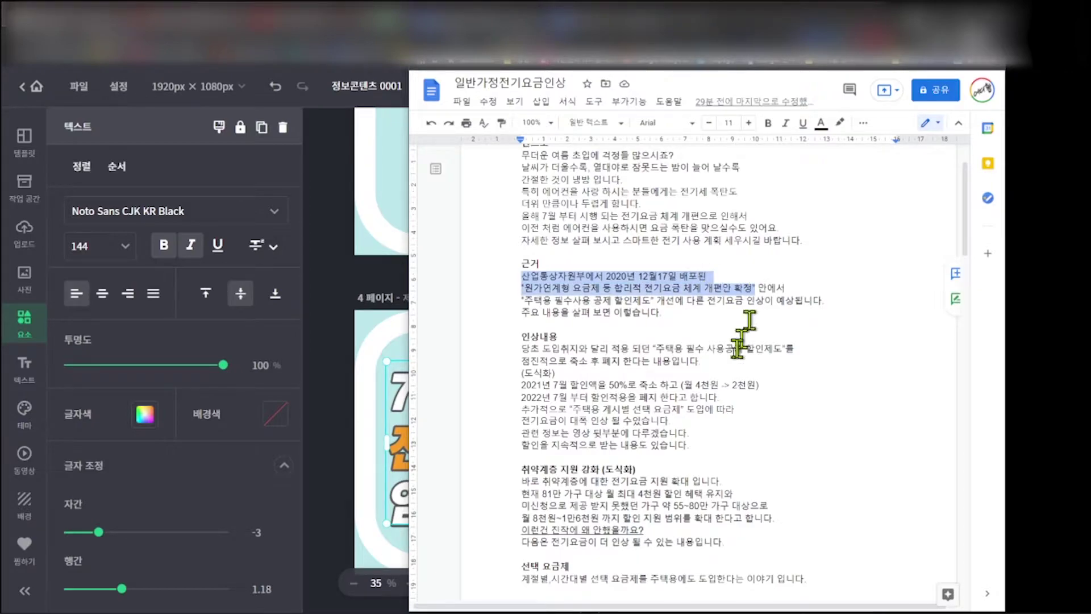
pyautogui.click(398, 398)
pyautogui.doubleClick(403, 403)
pyautogui.click(403, 404)
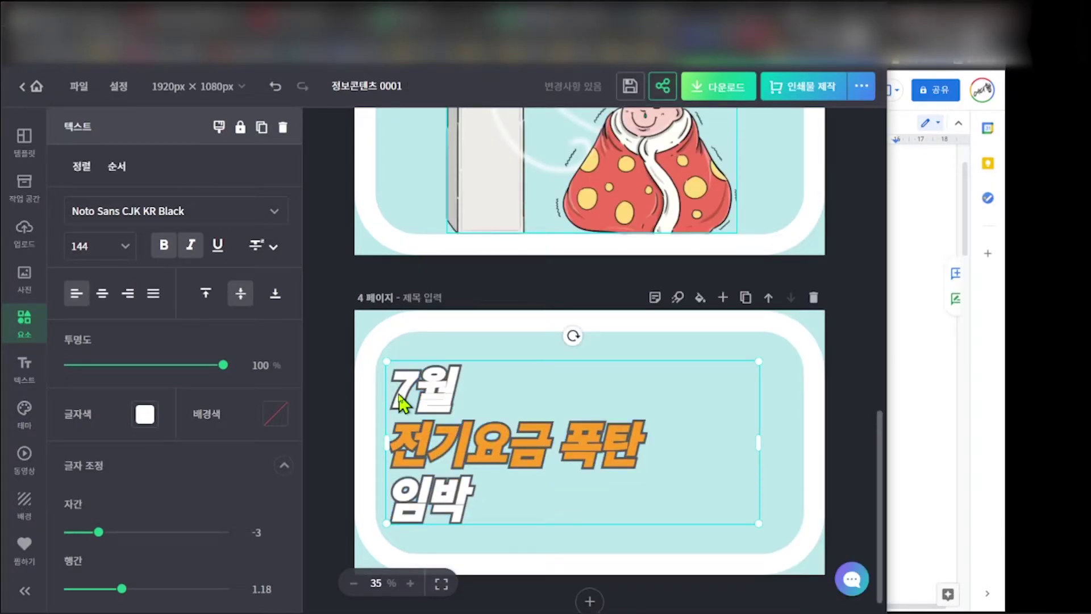
pyautogui.hotkey('ctrl', 'a')
pyautogui.hotkey('ctrl', 'v')
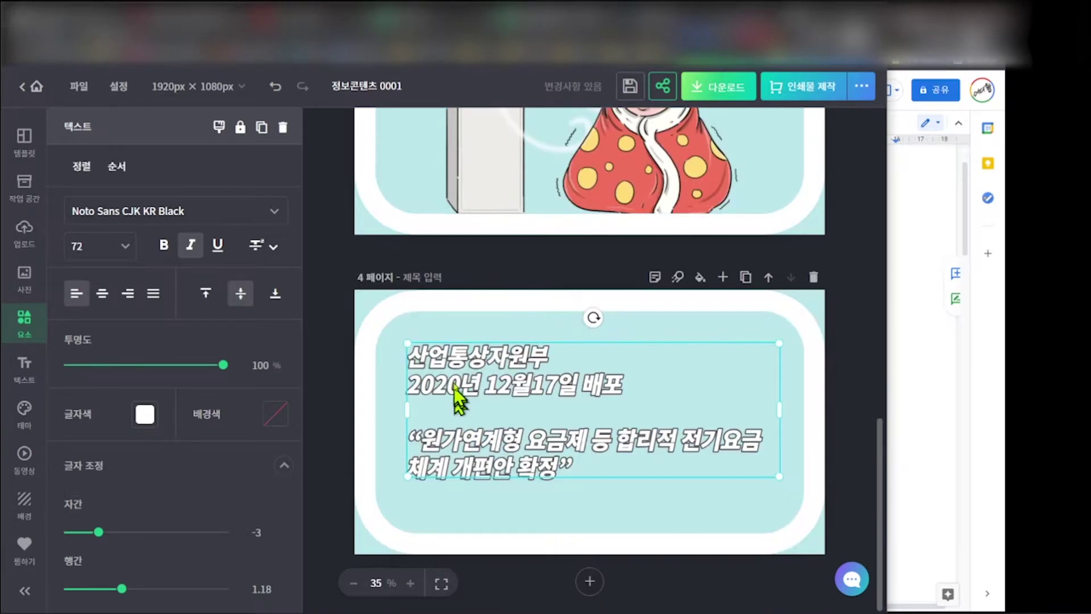
pyautogui.click(353, 494)
# - Read the 근거 passage up to 주택용 필수사용 공제 할인제도 in the Google Docs script, and move its window aside to uncover more of the design
pyautogui.moveTo(688, 433); pyautogui.dragTo(609, 399)
pyautogui.click(560, 381)
pyautogui.scroll(1, 536, 381)
pyautogui.moveTo(522, 352); pyautogui.dragTo(526, 376)
pyautogui.scroll(-1, 543, 449)
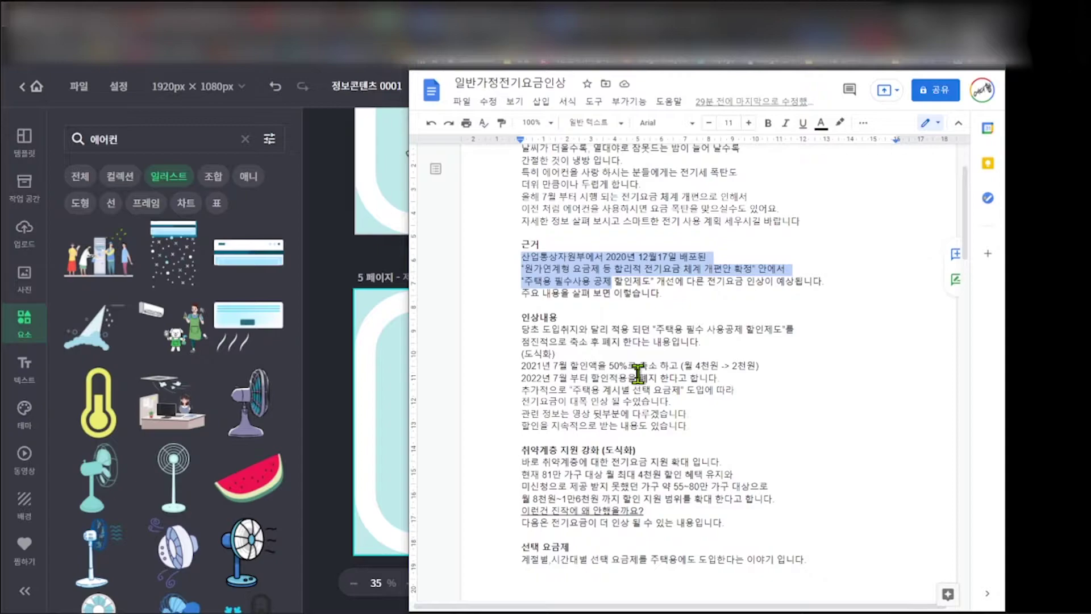
pyautogui.moveTo(765, 23); pyautogui.dragTo(821, 20)
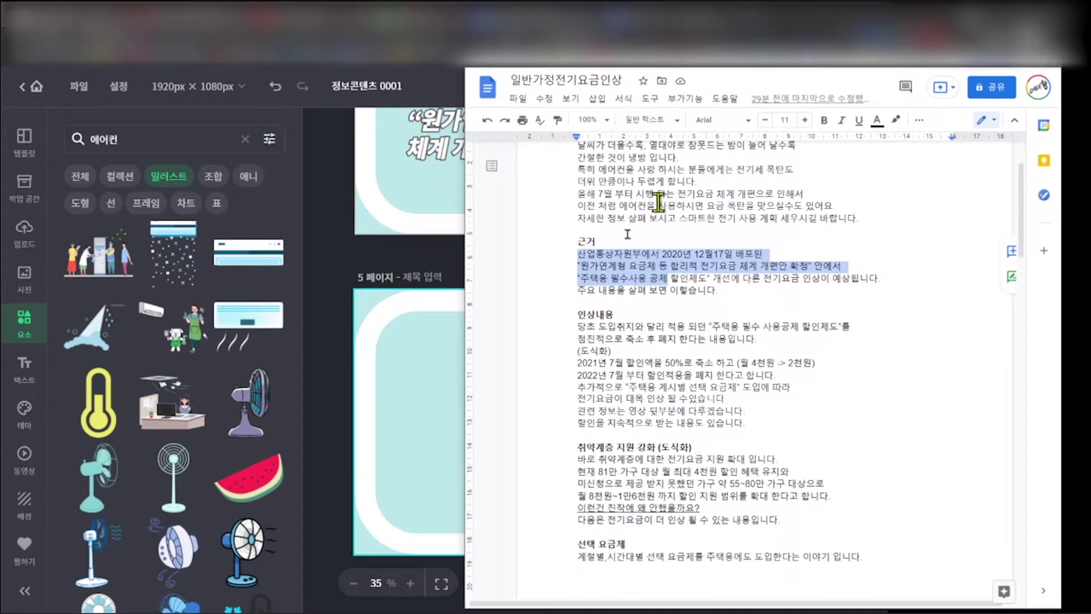
# - Switch to the press release PDF and capture the 보도참고자료 header and title block on its first page as a screenshot
pyautogui.click(329, 403)
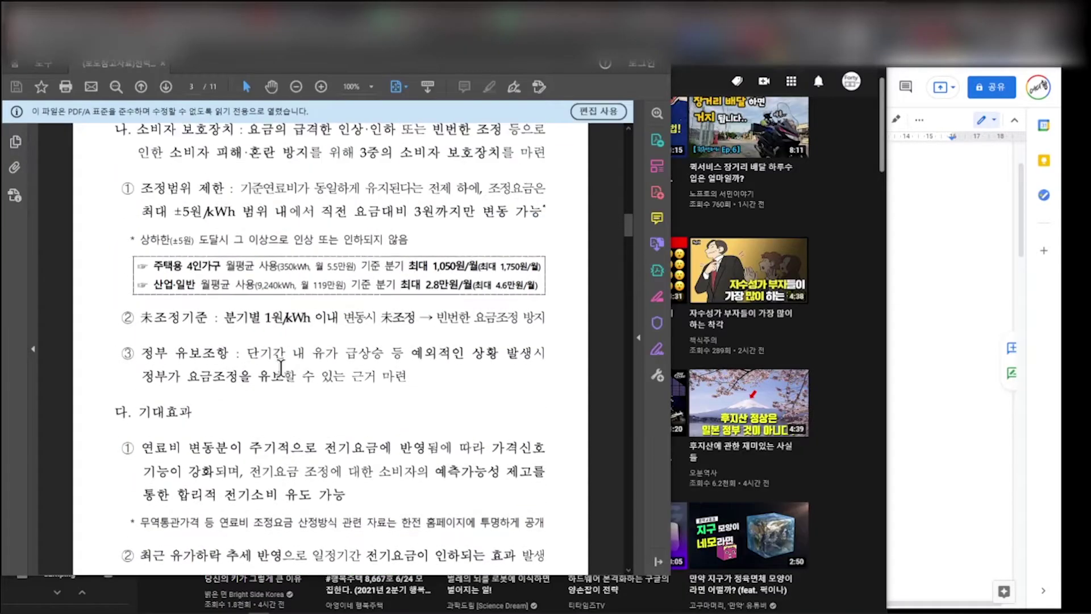
pyautogui.scroll(10, 330, 341)
pyautogui.scroll(-1, 268, 392)
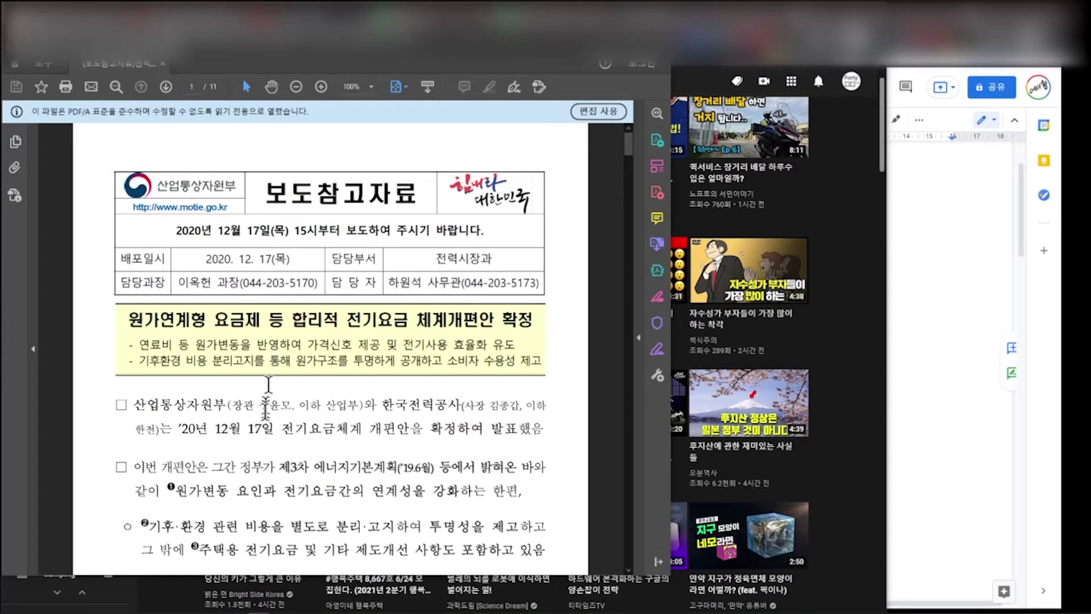
pyautogui.press('super+shift+s')
pyautogui.moveTo(106, 162); pyautogui.dragTo(554, 377)
# - Paste the captured header image onto page 5 of the Miricanvas design and enlarge it to fill the inside of the frame
pyautogui.click(937, 328)
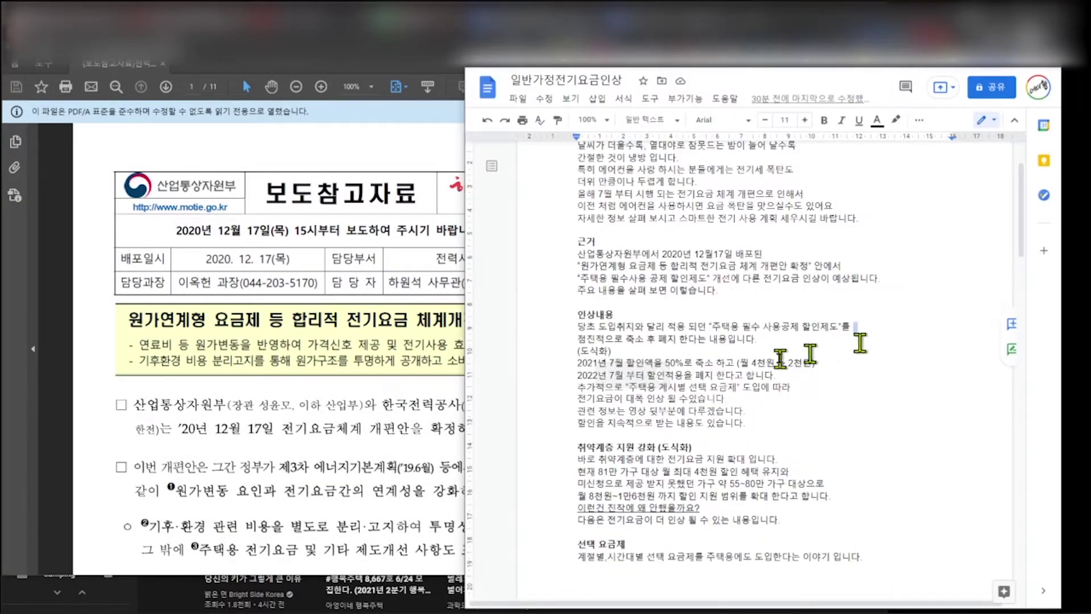
pyautogui.scroll(5, 674, 521)
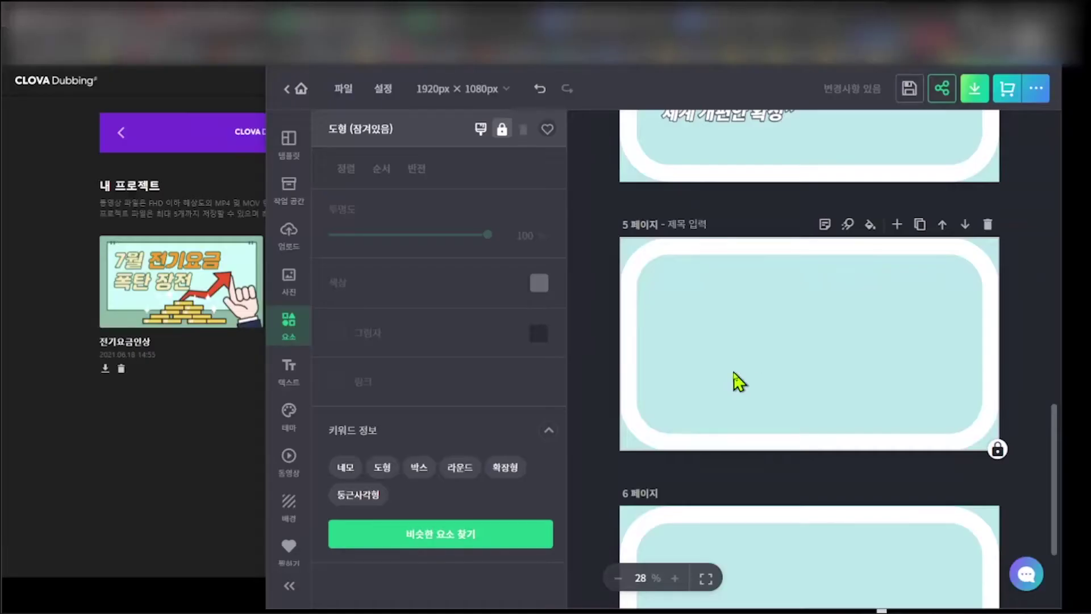
pyautogui.hotkey('ctrl', 'v')
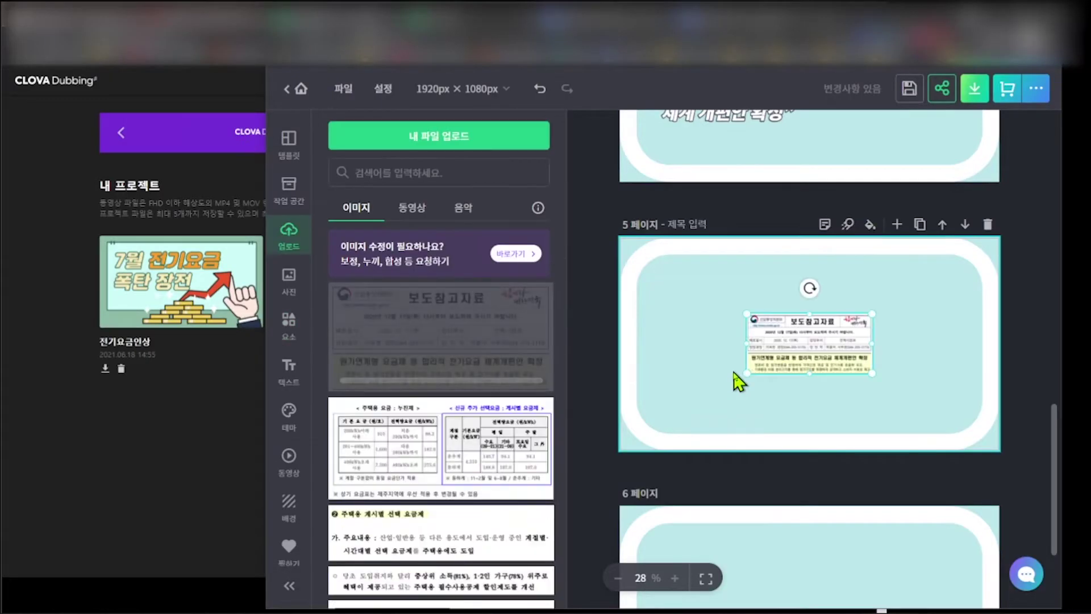
pyautogui.click(800, 344)
pyautogui.moveTo(800, 344); pyautogui.dragTo(702, 297)
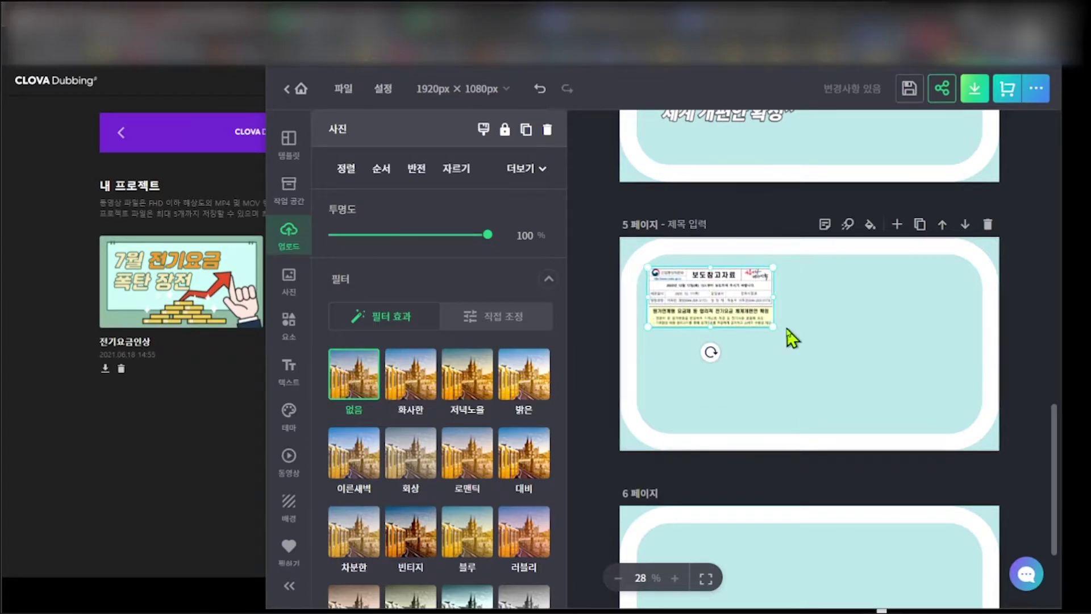
pyautogui.moveTo(774, 328); pyautogui.dragTo(965, 408)
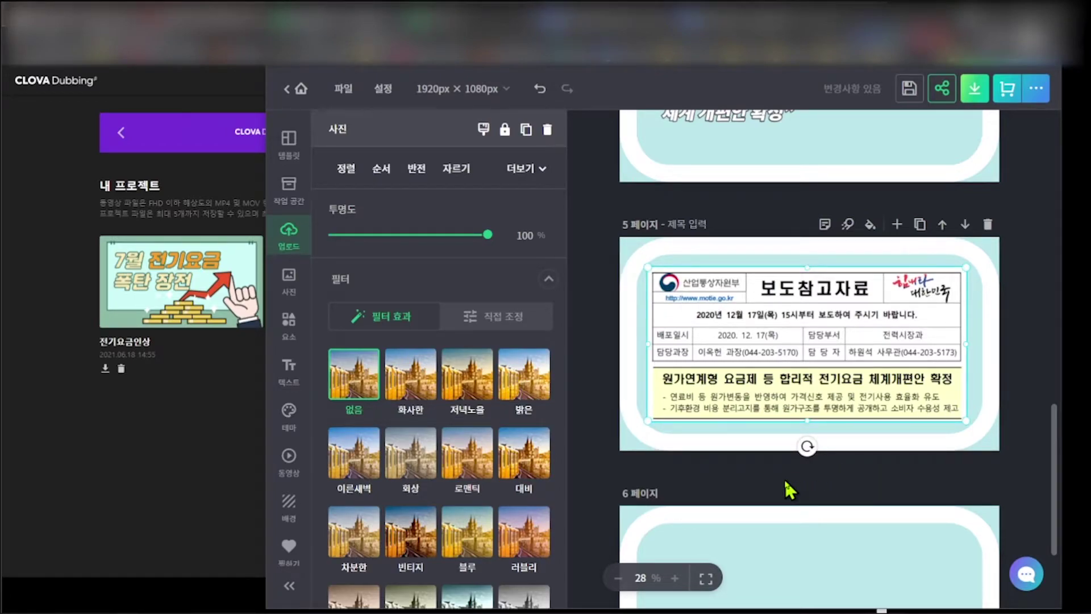
pyautogui.click(728, 469)
# - Duplicate the empty framed page 6
pyautogui.scroll(-1, 728, 469)
pyautogui.scroll(1, 646, 290)
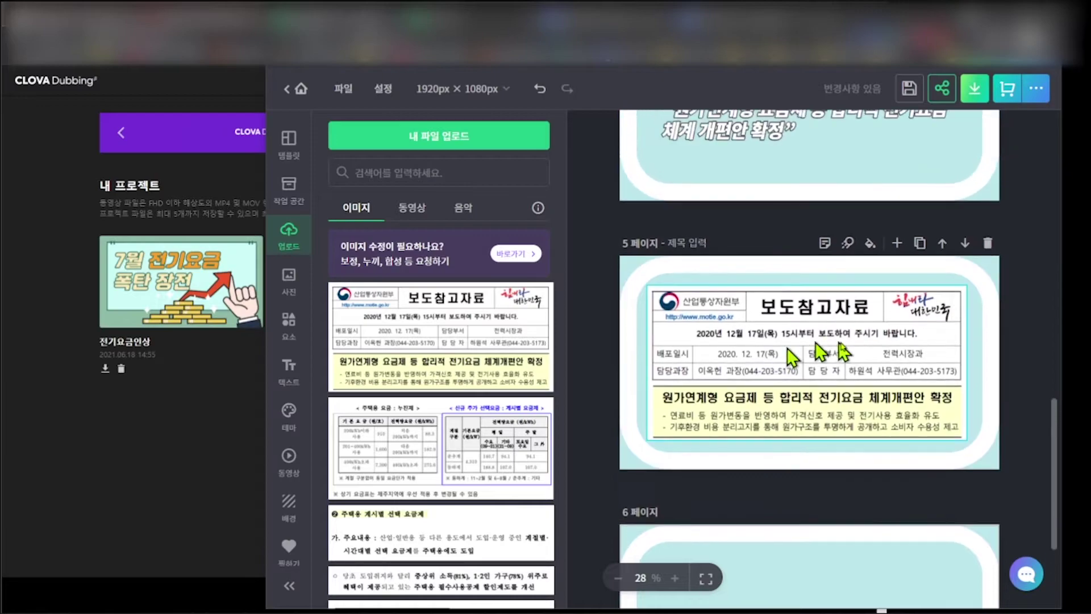
pyautogui.scroll(-3, 754, 371)
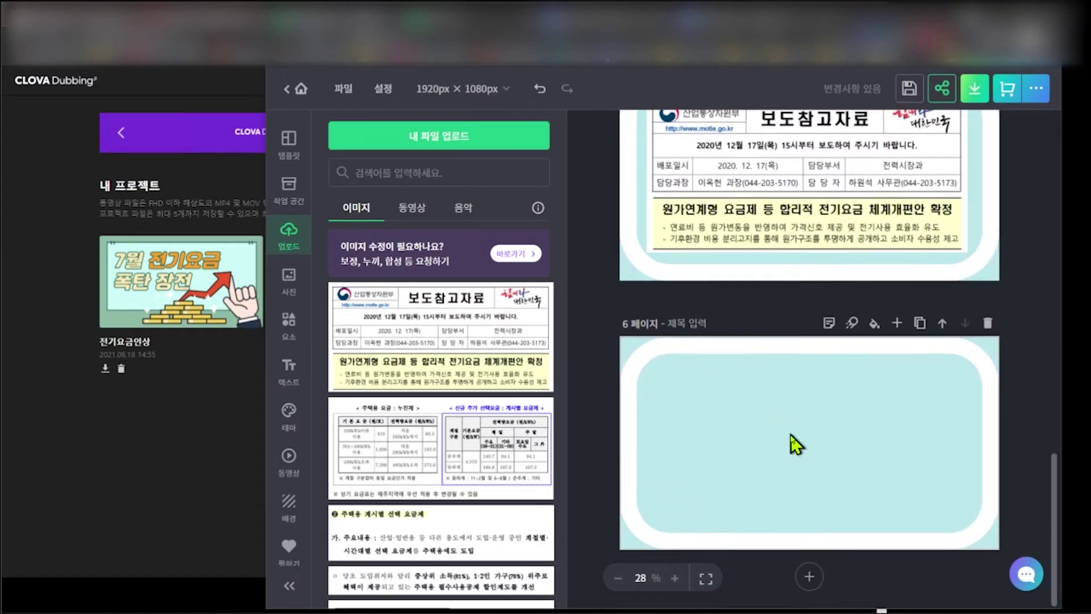
pyautogui.click(916, 332)
# - Read the 근거 and 인상내용 passages in the Google Docs script and check the empty framed pages in the design
pyautogui.scroll(2, 847, 398)
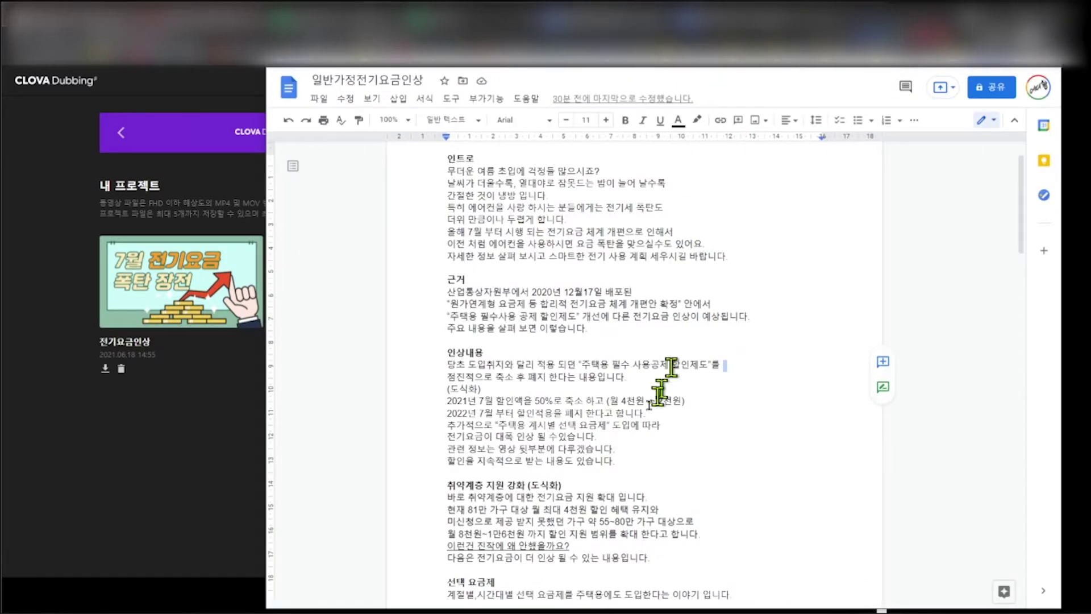
pyautogui.scroll(-2, 510, 321)
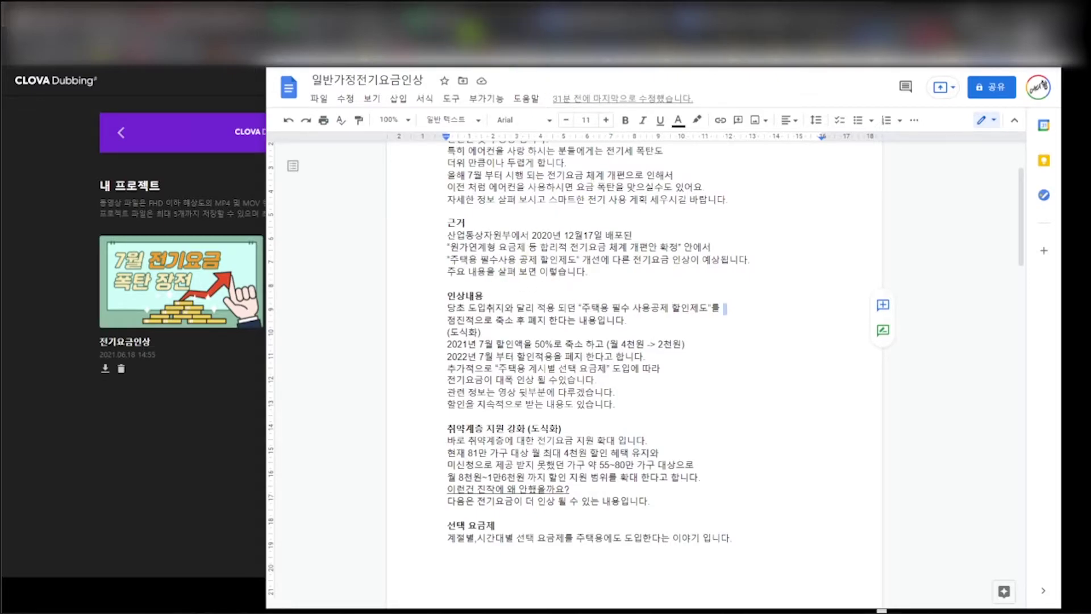
pyautogui.click(392, 27)
pyautogui.click(503, 28)
pyautogui.scroll(2, 786, 399)
pyautogui.scroll(-3, 788, 407)
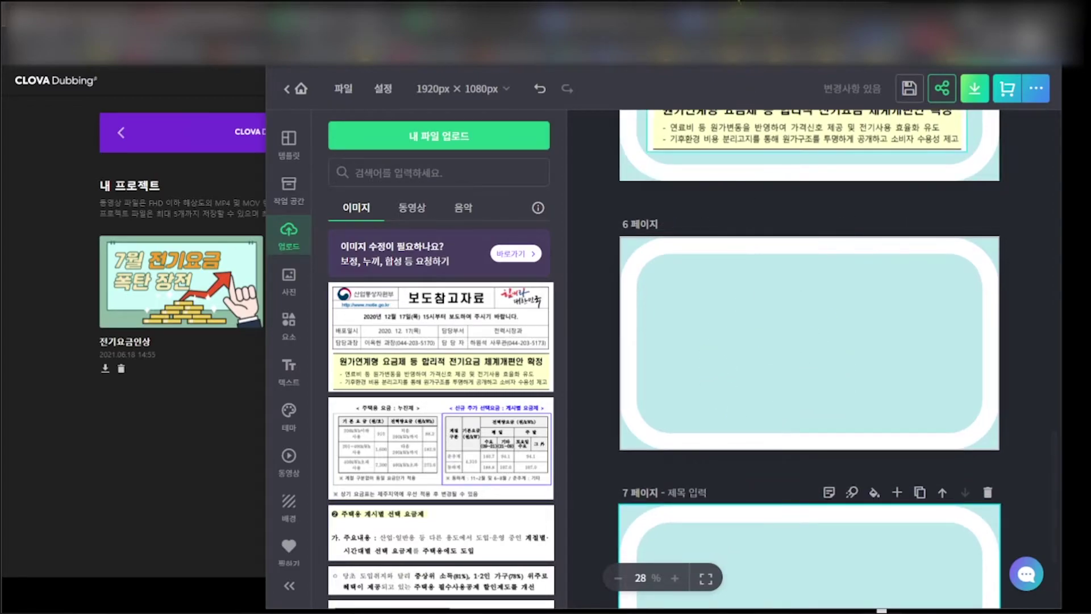
# - Open the existing 28-page design "7월 전기요금 폭탄 장전" from the Miricanvas workspace as a reference
pyautogui.click(747, 29)
pyautogui.scroll(5, 578, 372)
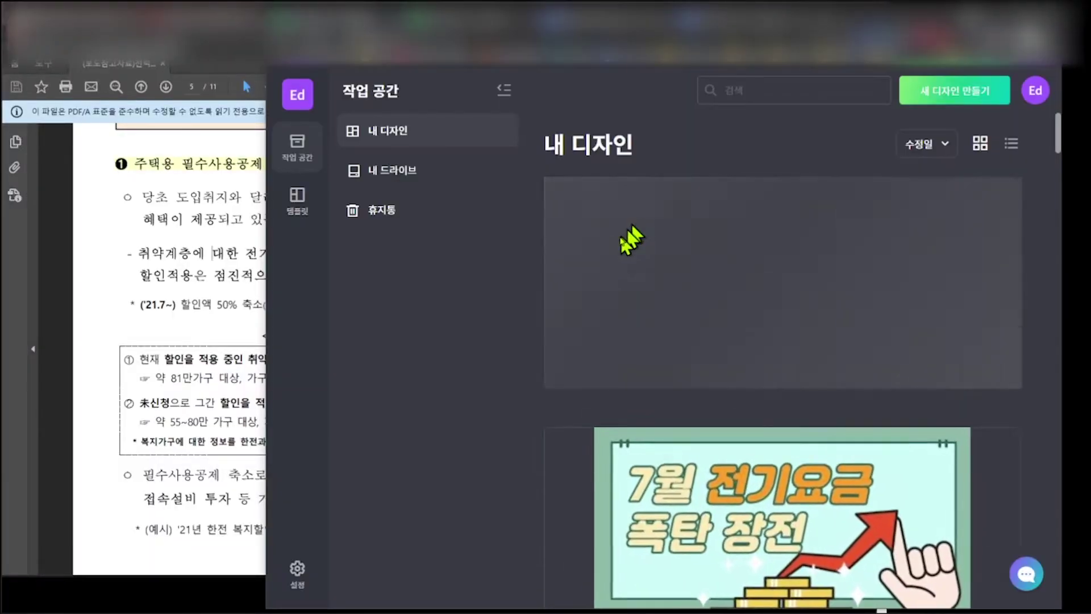
pyautogui.scroll(-4, 609, 373)
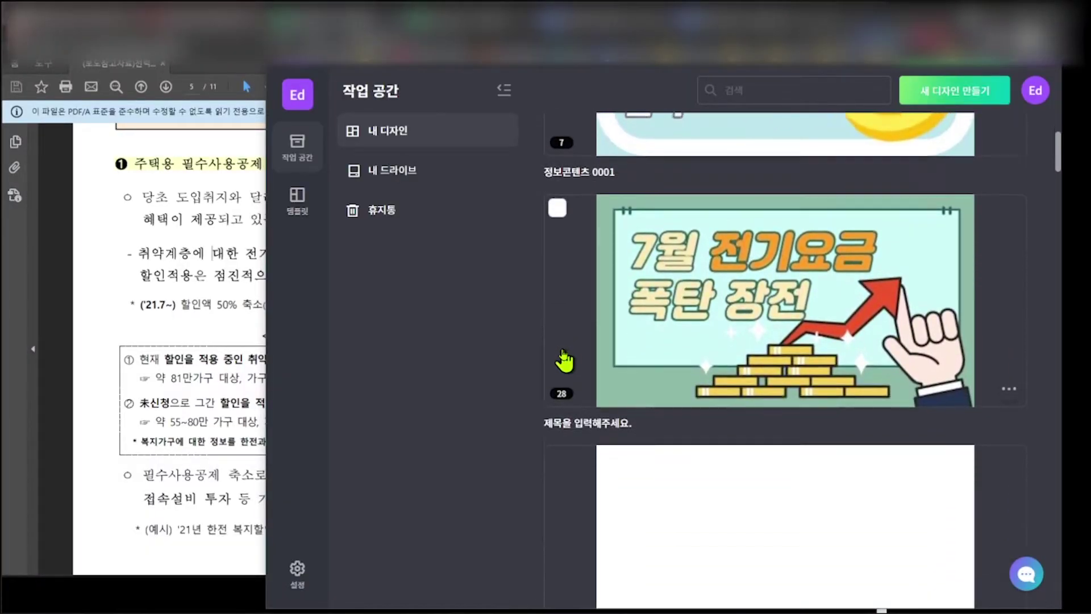
pyautogui.scroll(1, 574, 364)
pyautogui.click(729, 351)
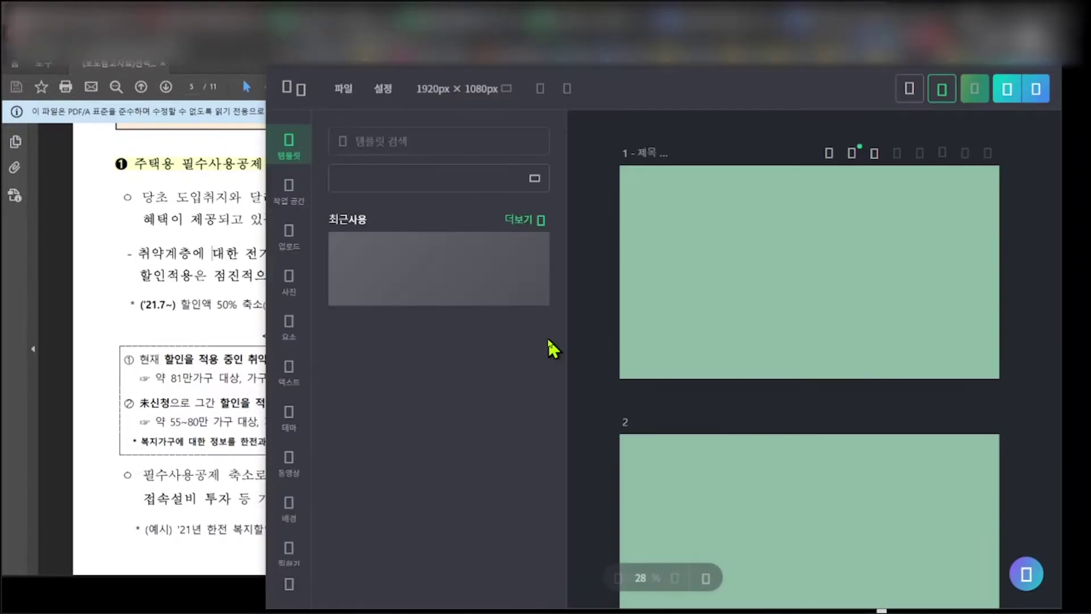
# - Examine pages 1 to 7 of the reference design for how illustrations, headings and press release captures present the script
pyautogui.scroll(-1, 595, 315)
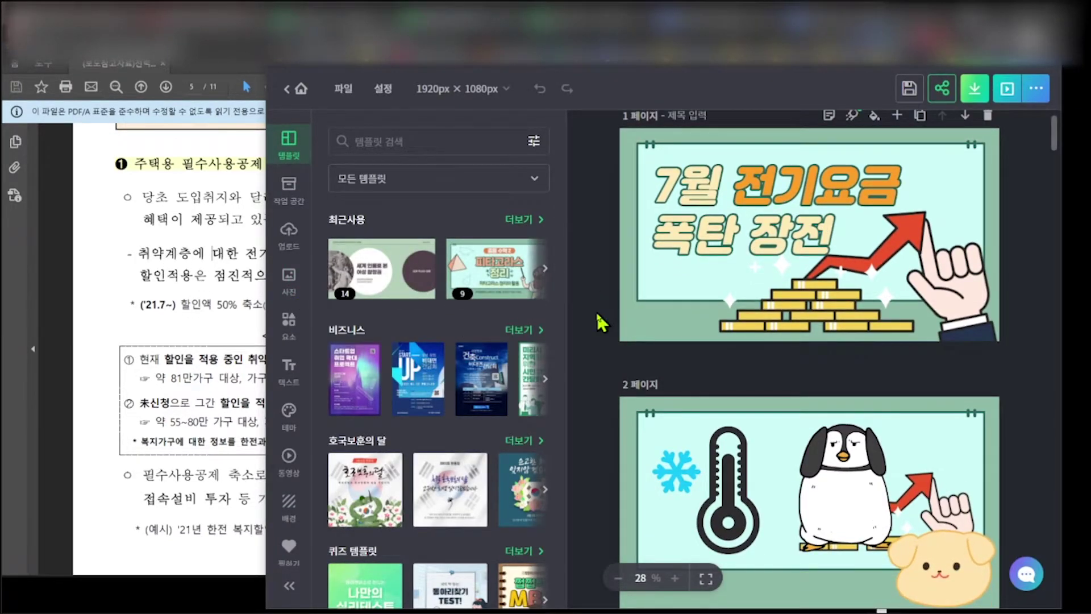
pyautogui.scroll(1, 596, 311)
pyautogui.hotkey('ctrl', 'Tab')
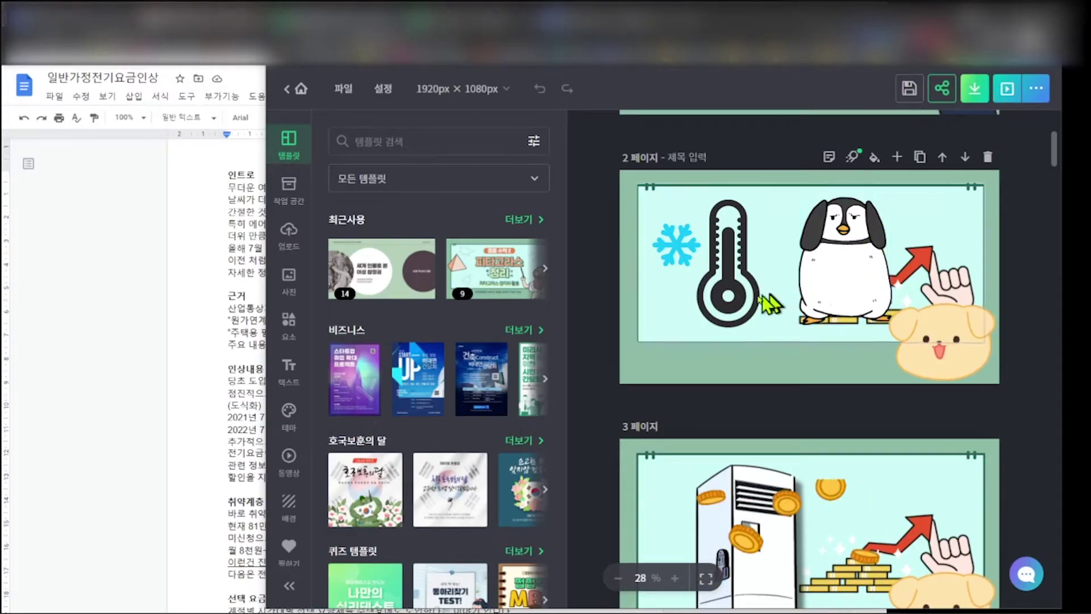
pyautogui.scroll(-5, 825, 368)
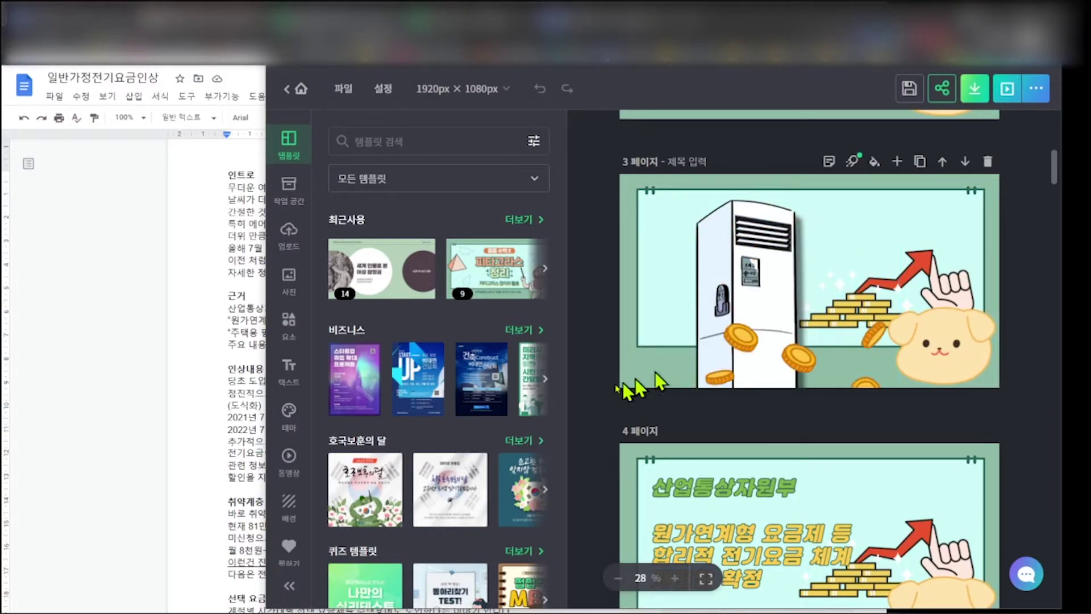
pyautogui.scroll(-5, 583, 412)
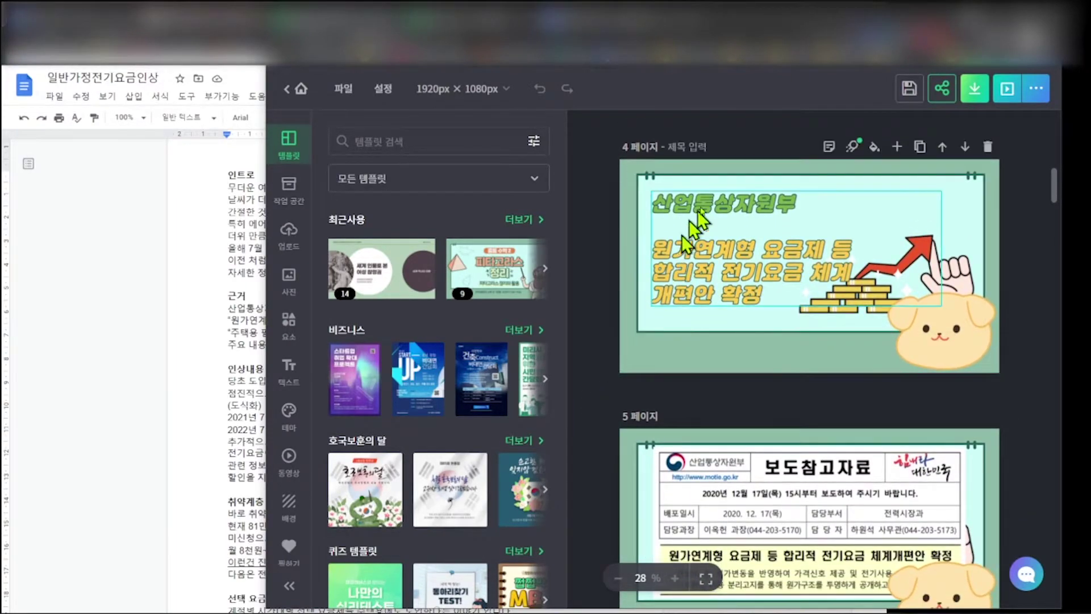
pyautogui.scroll(-5, 784, 393)
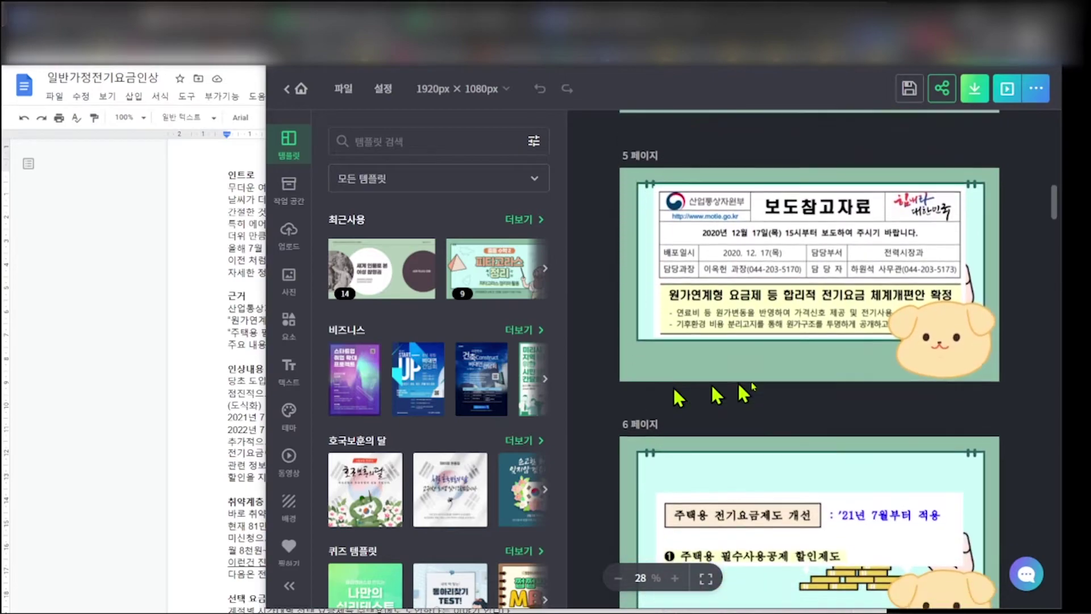
pyautogui.scroll(-2, 619, 403)
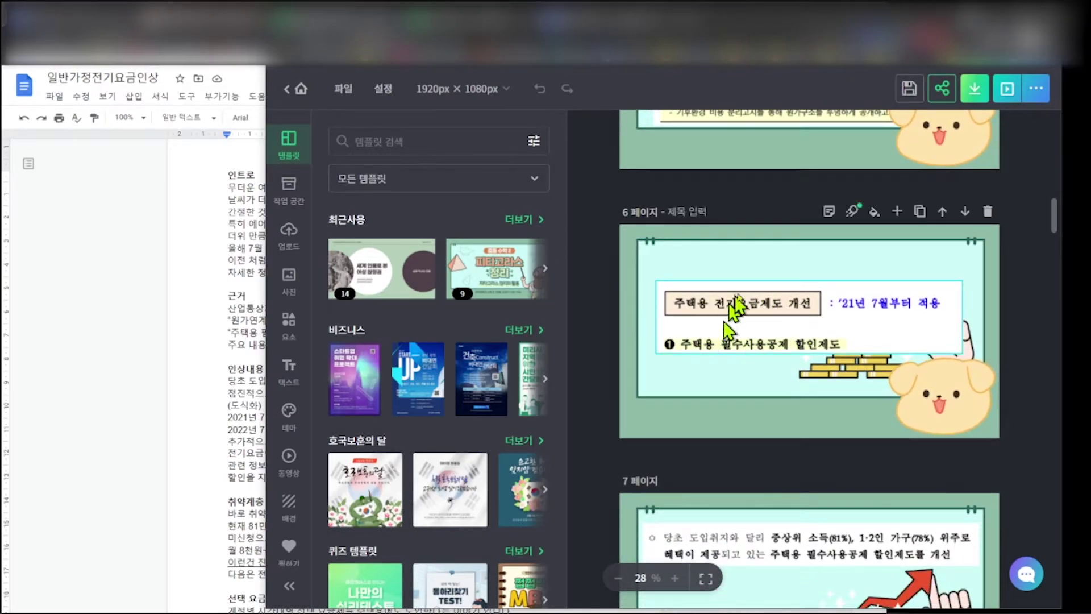
pyautogui.scroll(-4, 604, 370)
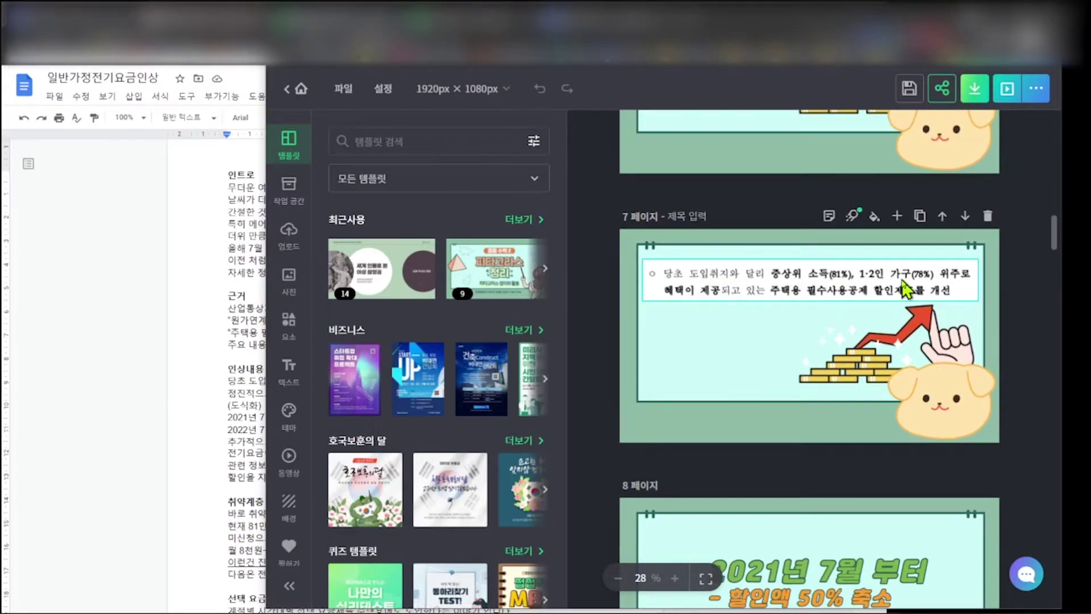
# - Examine pages 8 to 12 of the reference design, covering the discount cuts, 계시별 선택 요금제, 취약계층 지원 확대 and 왜? pages
pyautogui.scroll(-4, 626, 378)
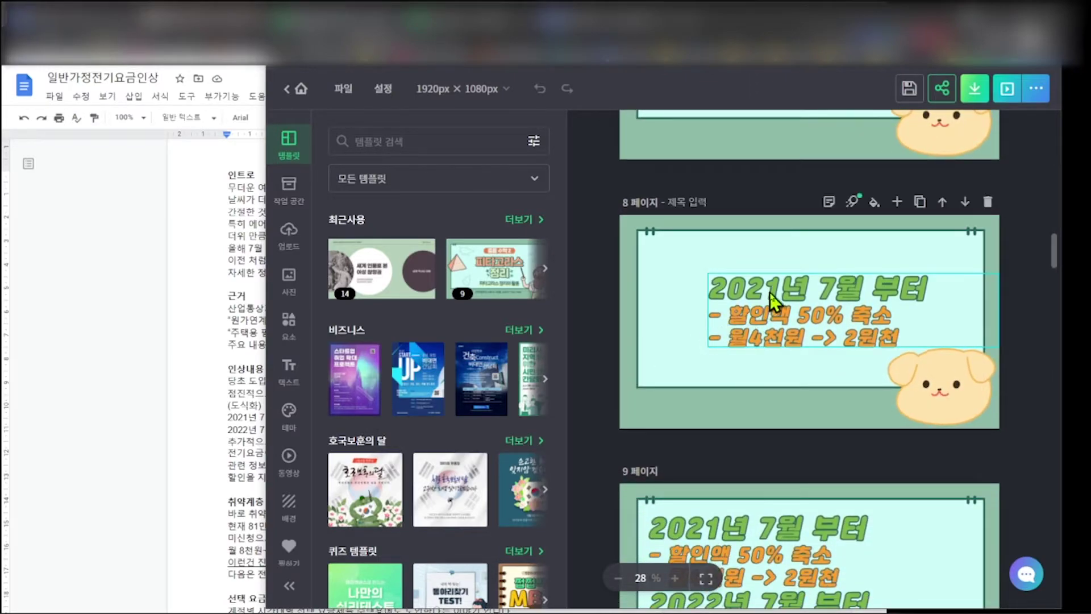
pyautogui.scroll(-4, 608, 388)
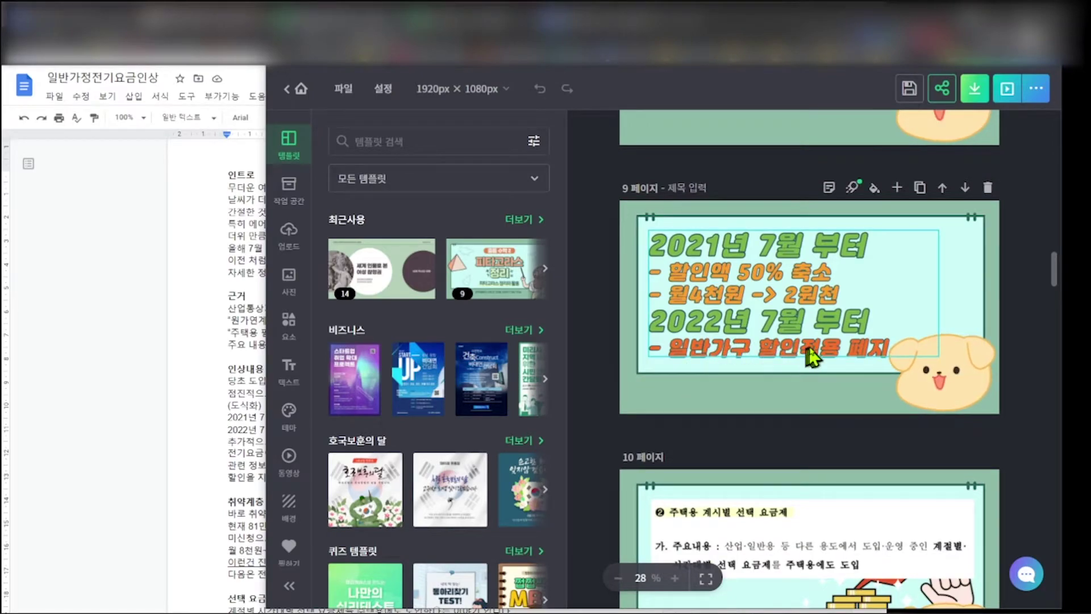
pyautogui.scroll(-5, 609, 390)
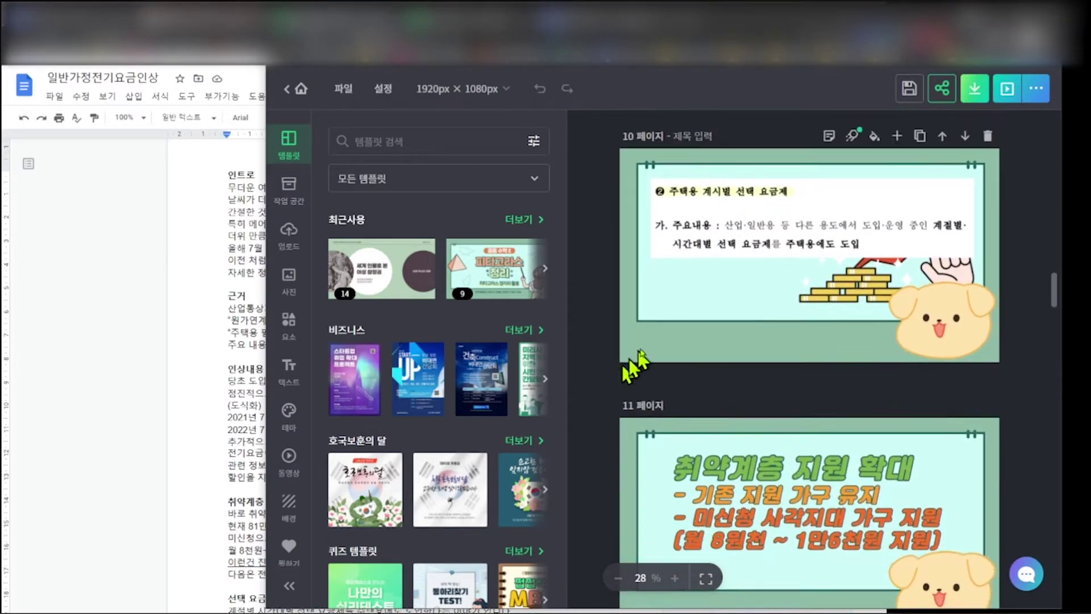
pyautogui.scroll(1, 670, 348)
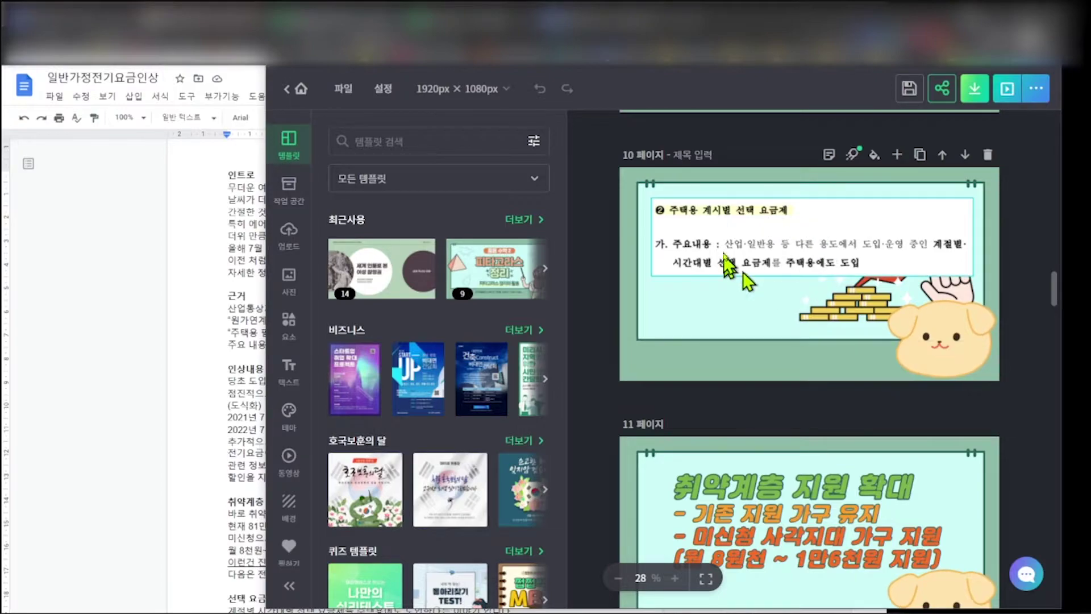
pyautogui.scroll(-3, 641, 372)
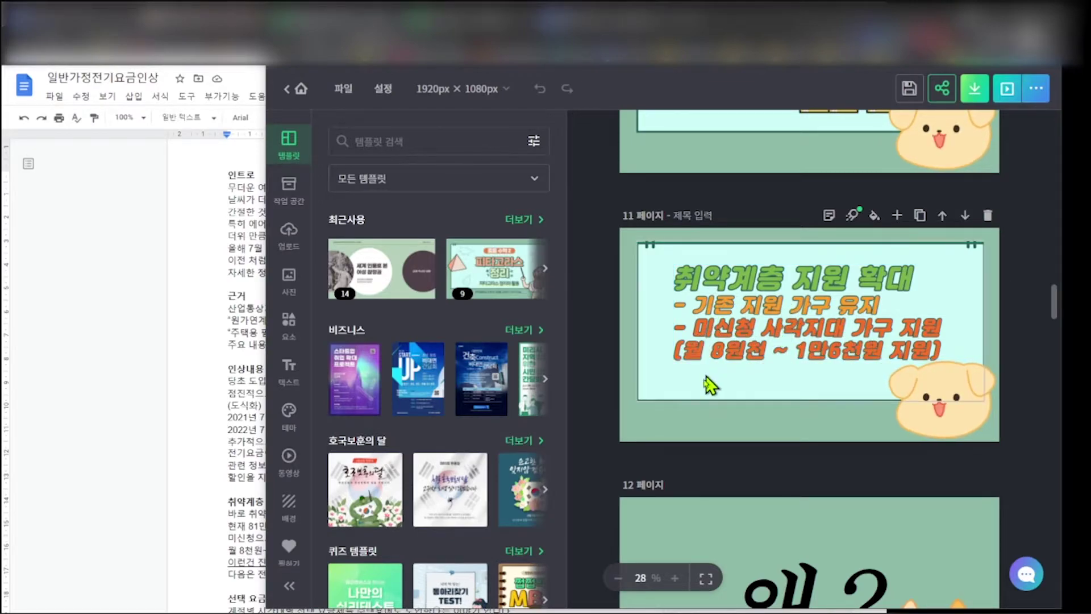
pyautogui.scroll(-1, 694, 407)
pyautogui.scroll(-4, 627, 426)
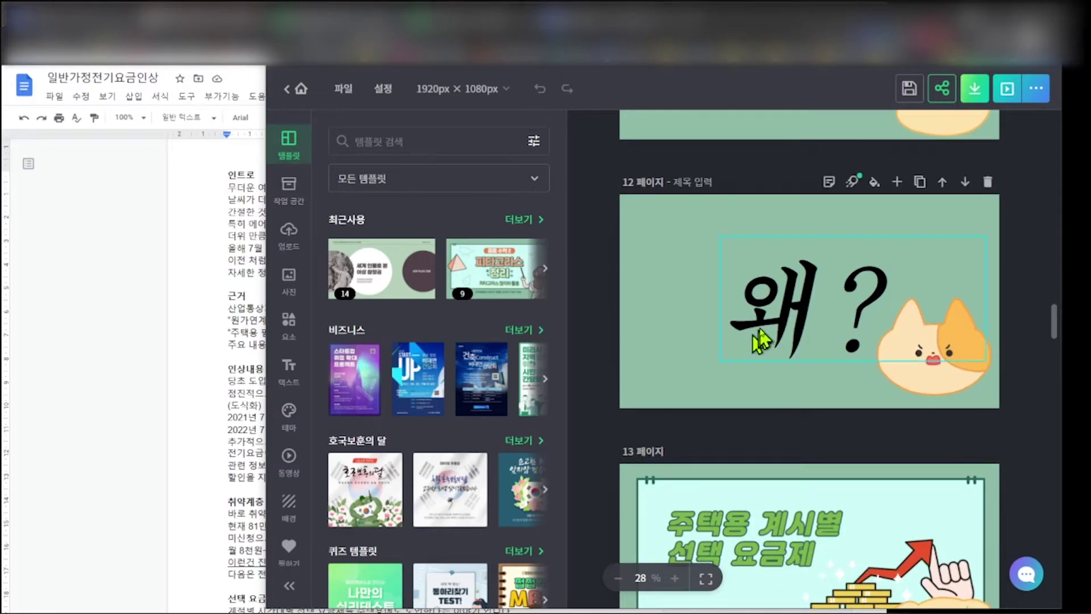
pyautogui.scroll(-1, 625, 369)
# - Compare the 인상내용 and 취약계층 지원 강화 passages in the Google Docs script with pages 12 back to 10 of the reference design
pyautogui.click(170, 378)
pyautogui.scroll(-3, 317, 426)
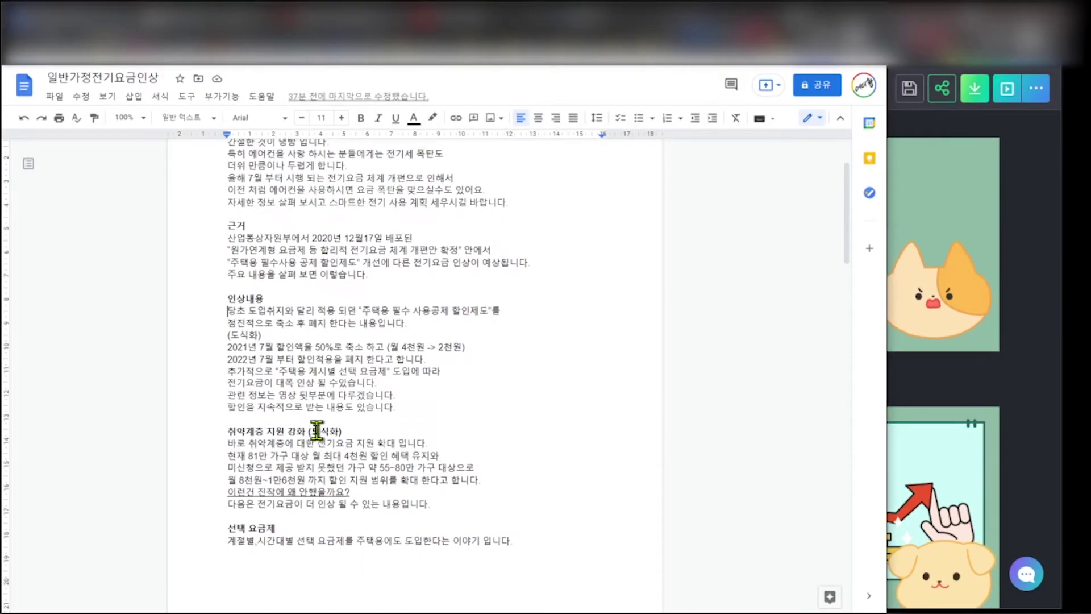
pyautogui.scroll(3, 317, 429)
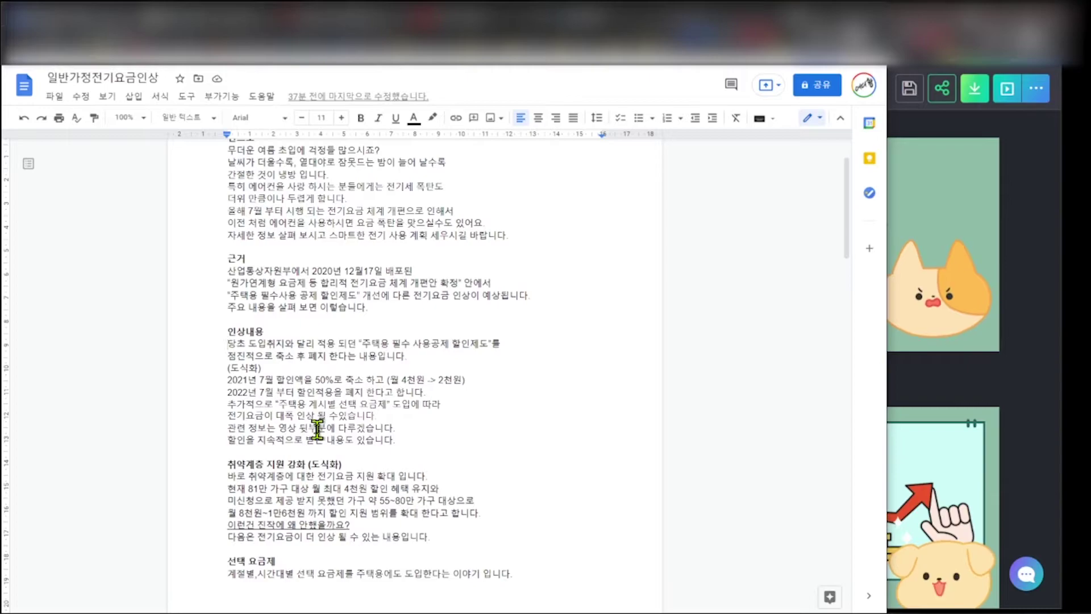
pyautogui.scroll(-2, 279, 462)
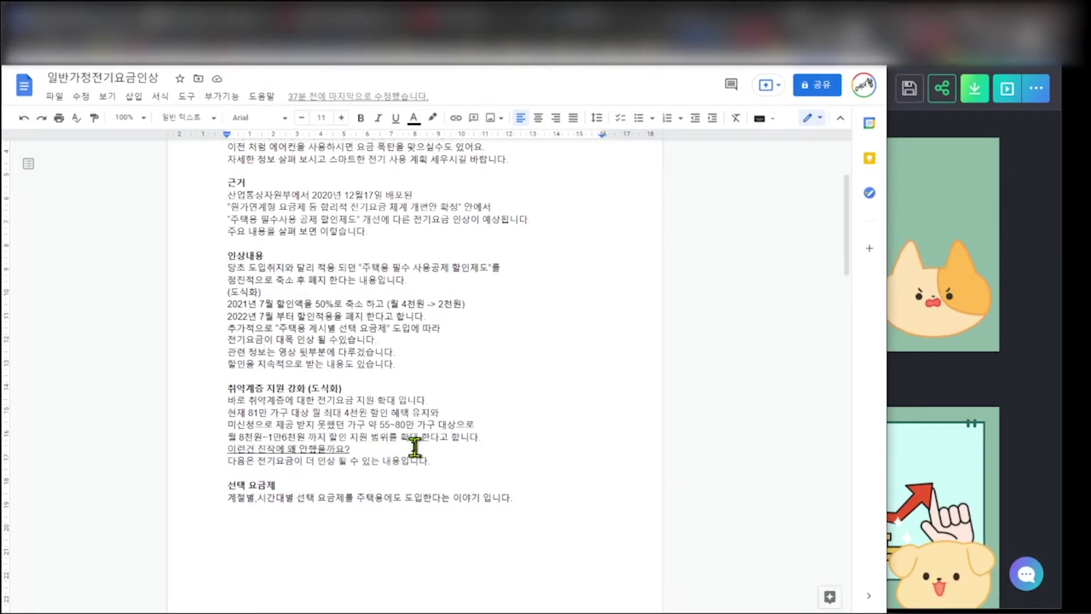
pyautogui.hotkey('alt', 'Tab')
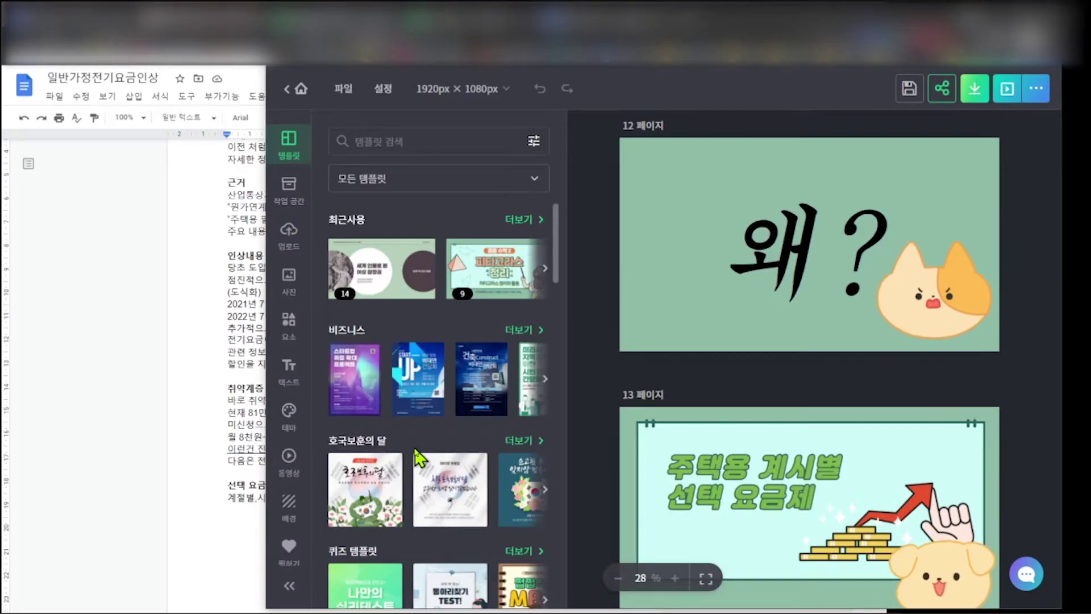
pyautogui.scroll(5, 605, 441)
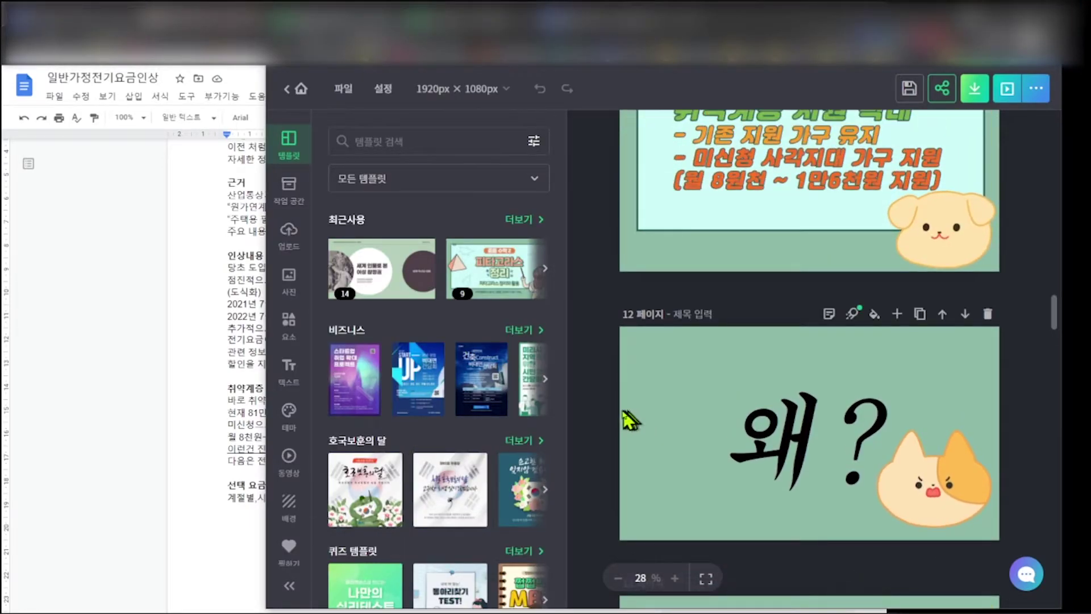
pyautogui.scroll(2, 624, 420)
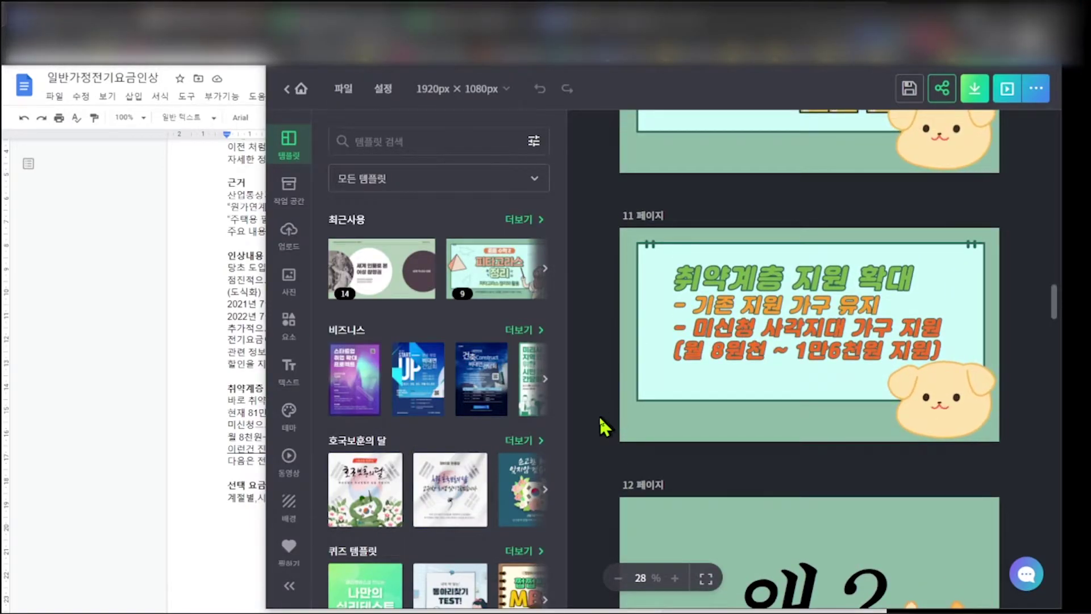
pyautogui.scroll(6, 604, 425)
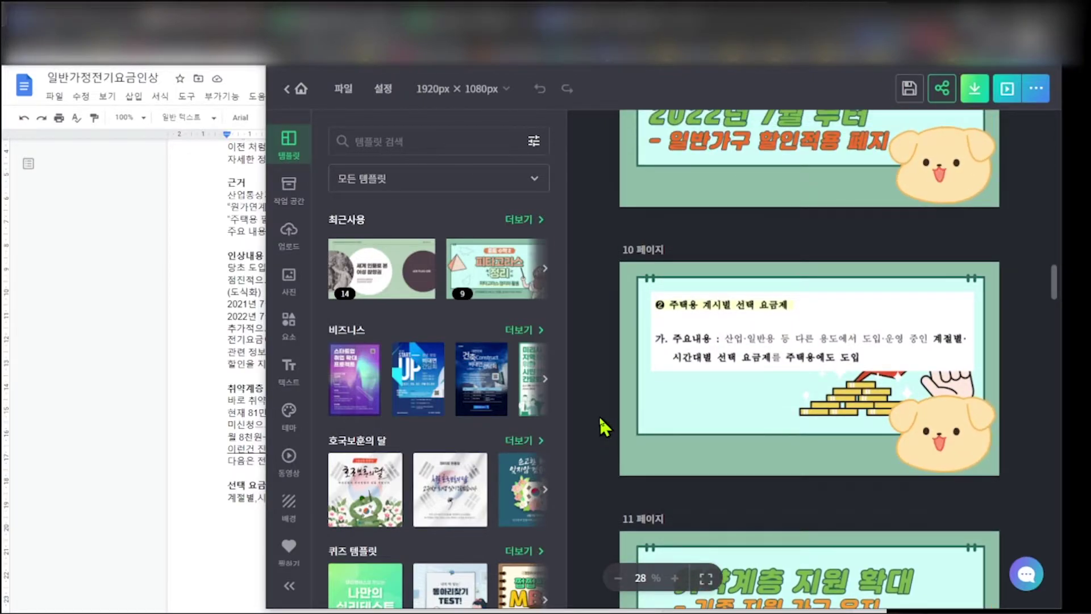
# - Review pages 5 to 13 of the reference design, covering the press release captures, discount cuts, support expansion, 왜? and 주택용 계시별 선택 요금제
pyautogui.scroll(18, 601, 419)
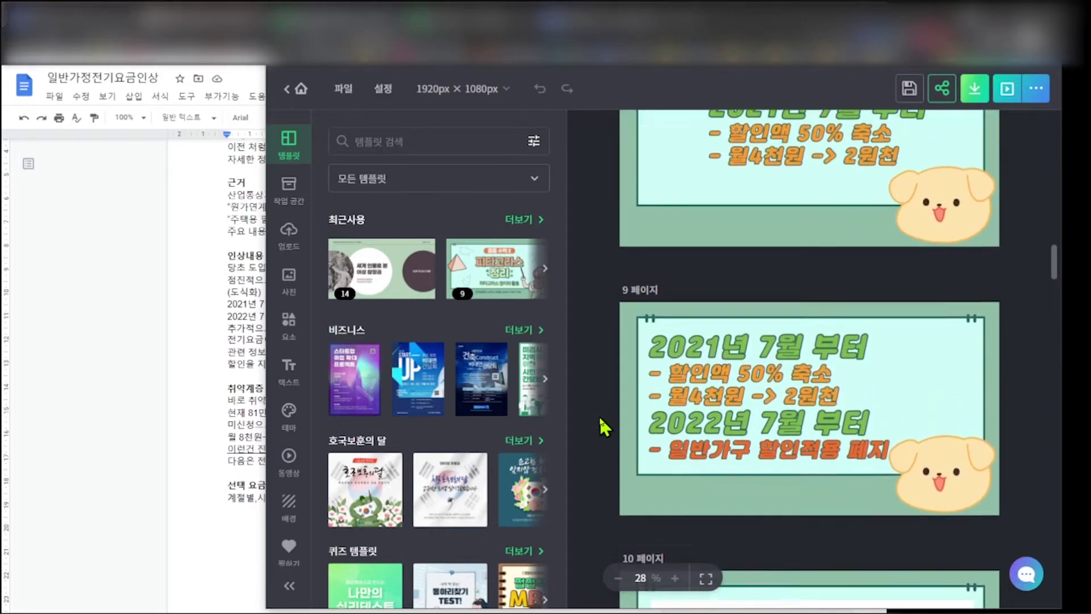
pyautogui.scroll(5, 600, 415)
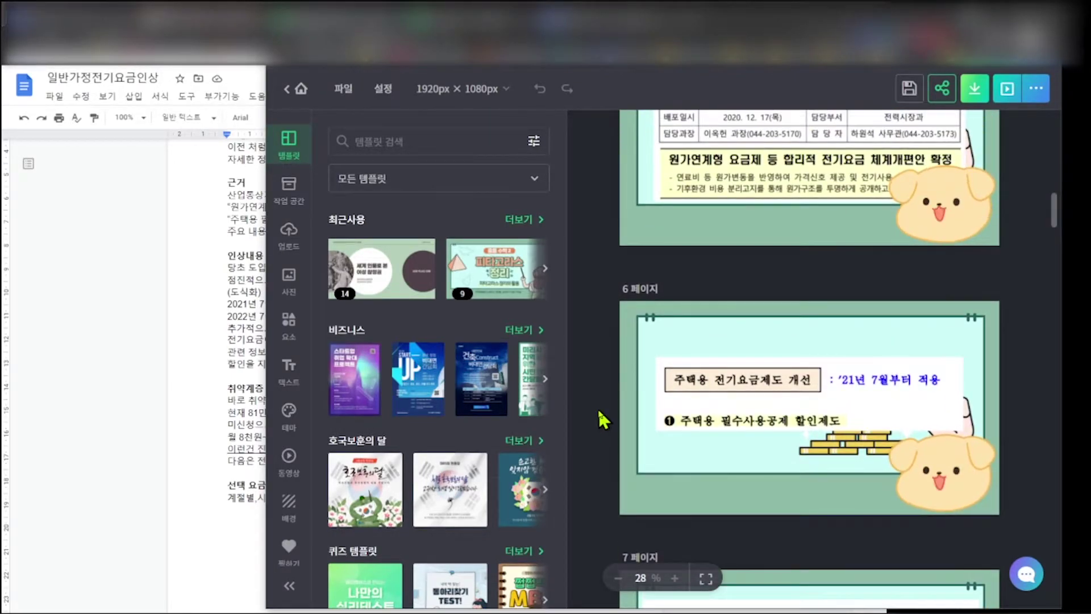
pyautogui.scroll(4, 600, 418)
pyautogui.scroll(-14, 600, 418)
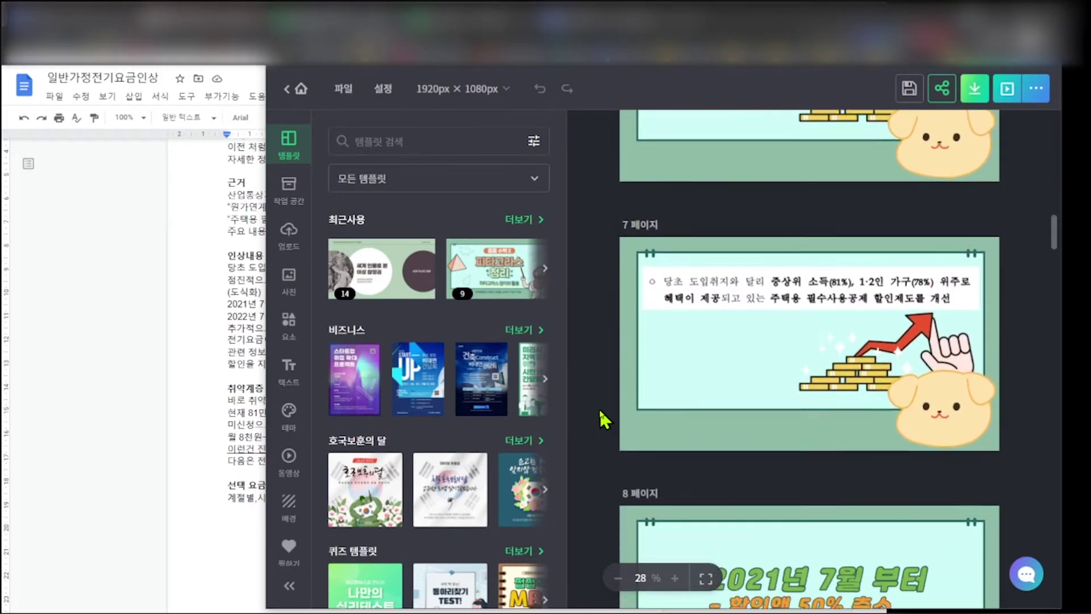
pyautogui.scroll(-19, 601, 420)
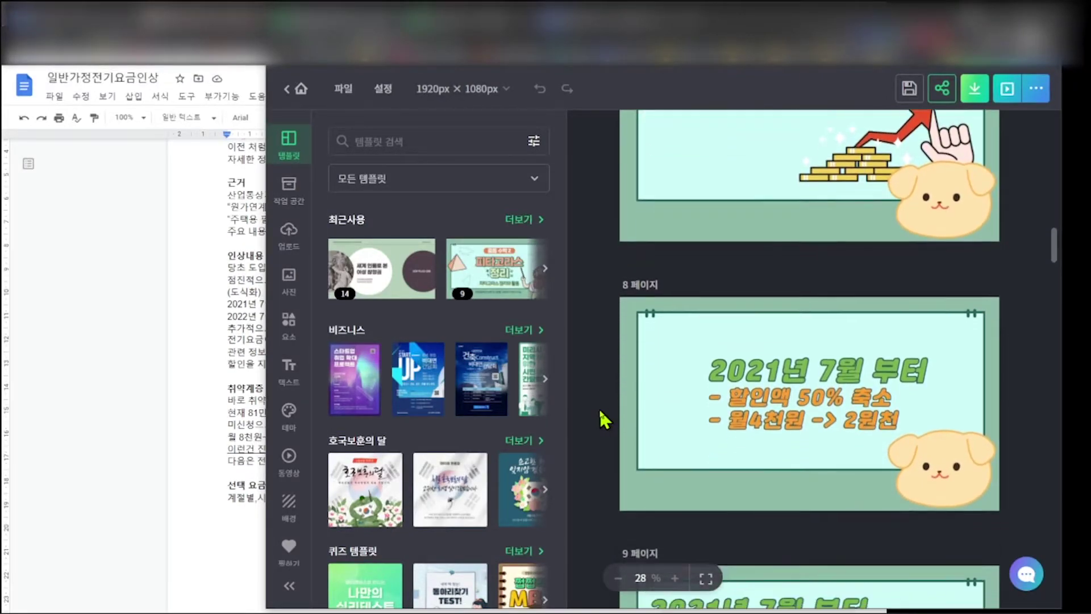
pyautogui.scroll(-5, 599, 408)
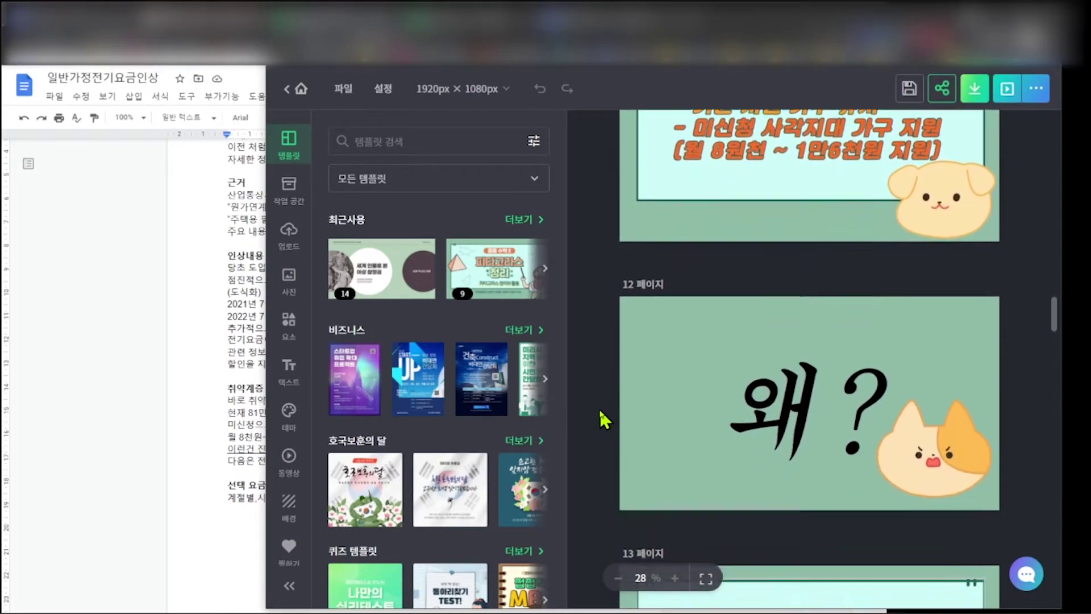
pyautogui.scroll(-1, 706, 388)
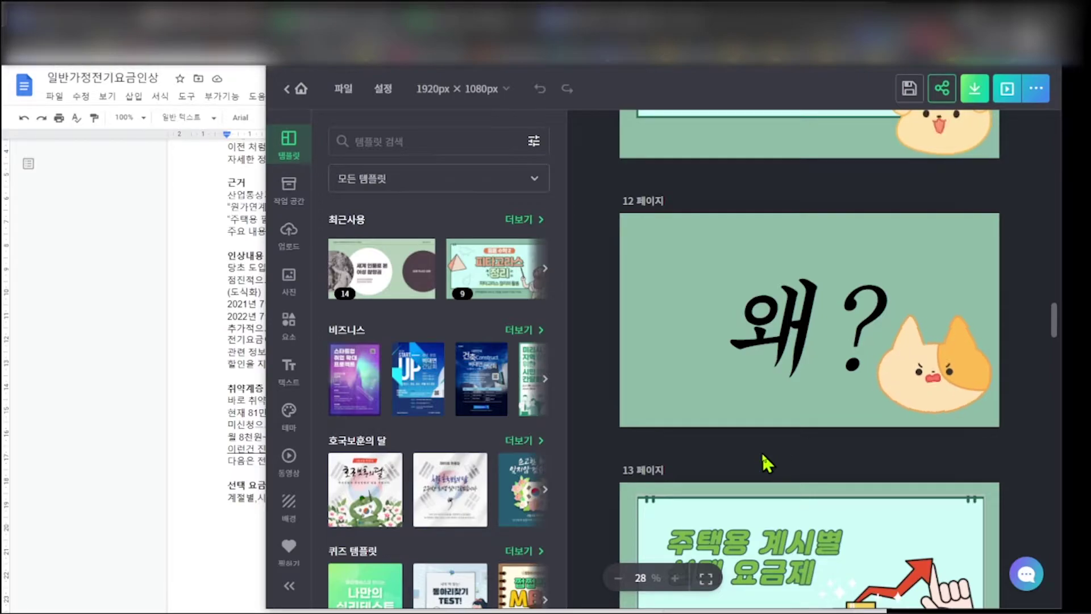
pyautogui.scroll(-8, 625, 429)
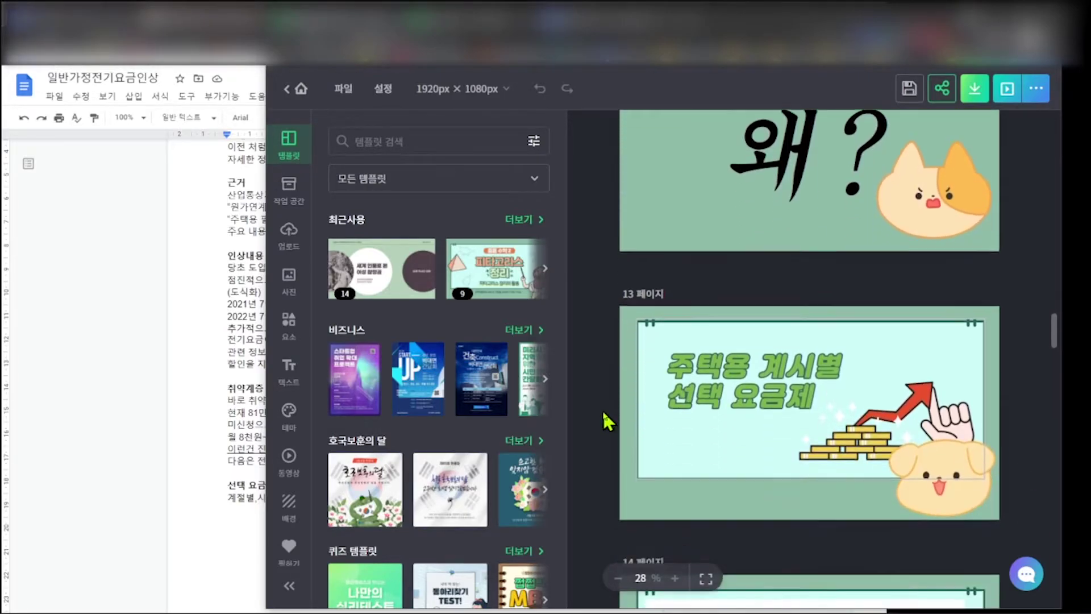
pyautogui.scroll(20, 617, 437)
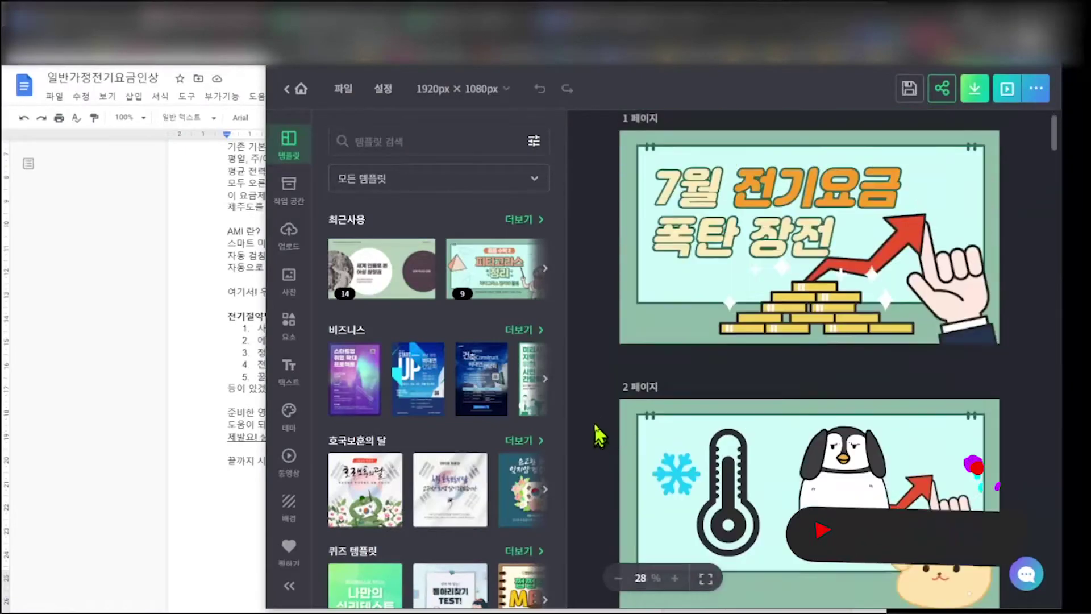
# - Set up the design's download as a web PDF with all pages (1~28) included
pyautogui.click(973, 91)
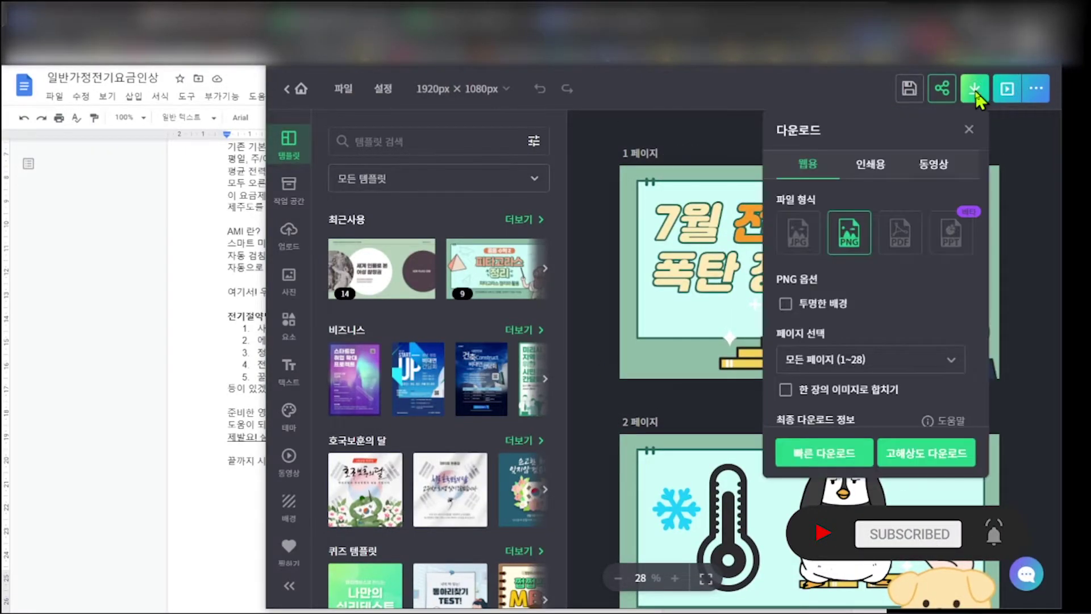
pyautogui.click(900, 241)
pyautogui.click(901, 245)
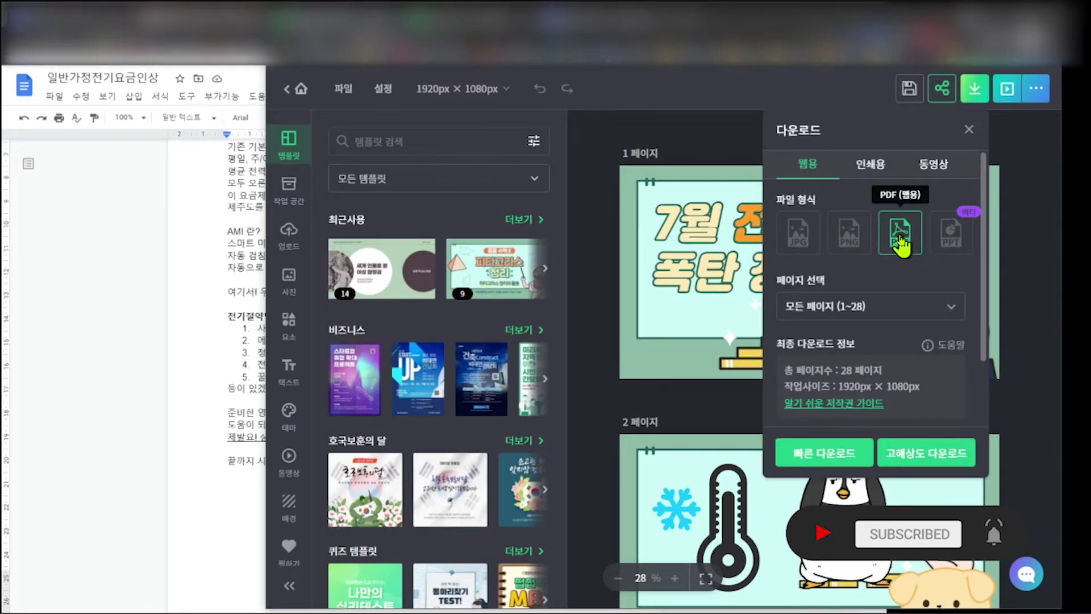
pyautogui.click(858, 307)
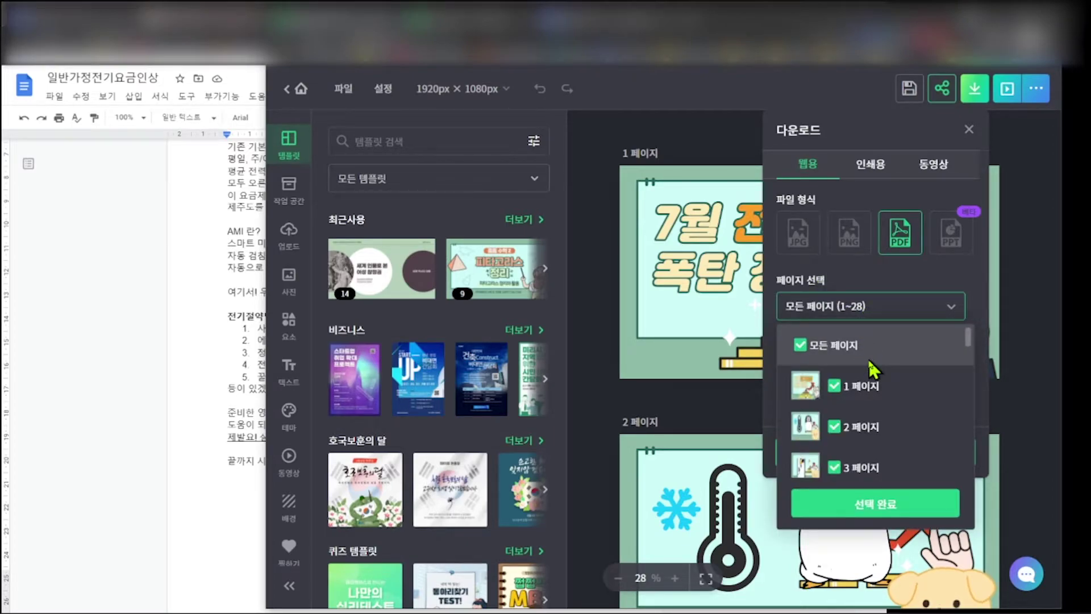
pyautogui.scroll(-1, 873, 373)
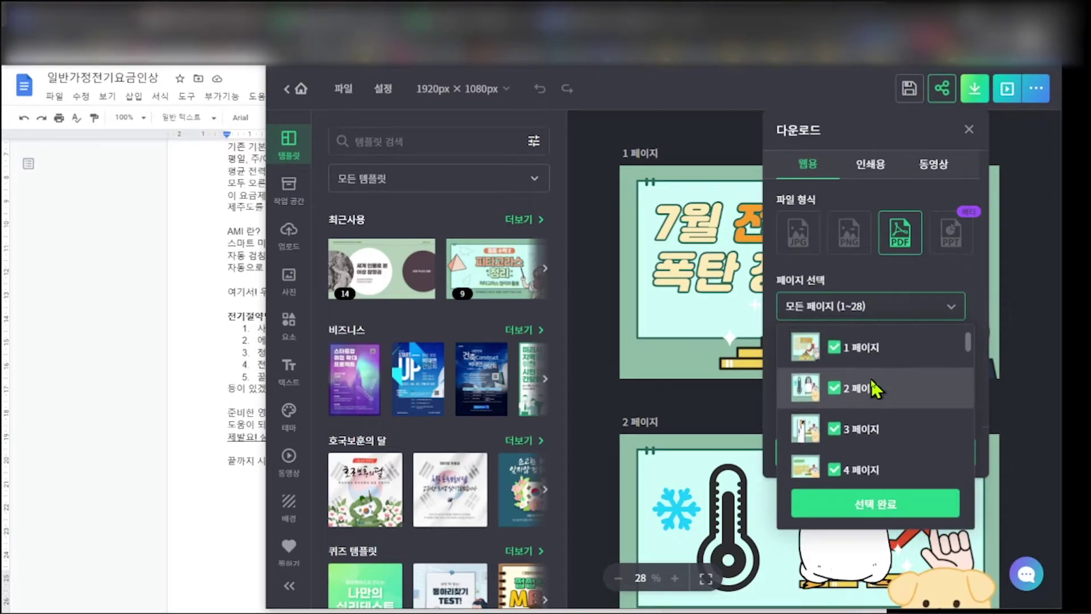
pyautogui.scroll(1, 875, 388)
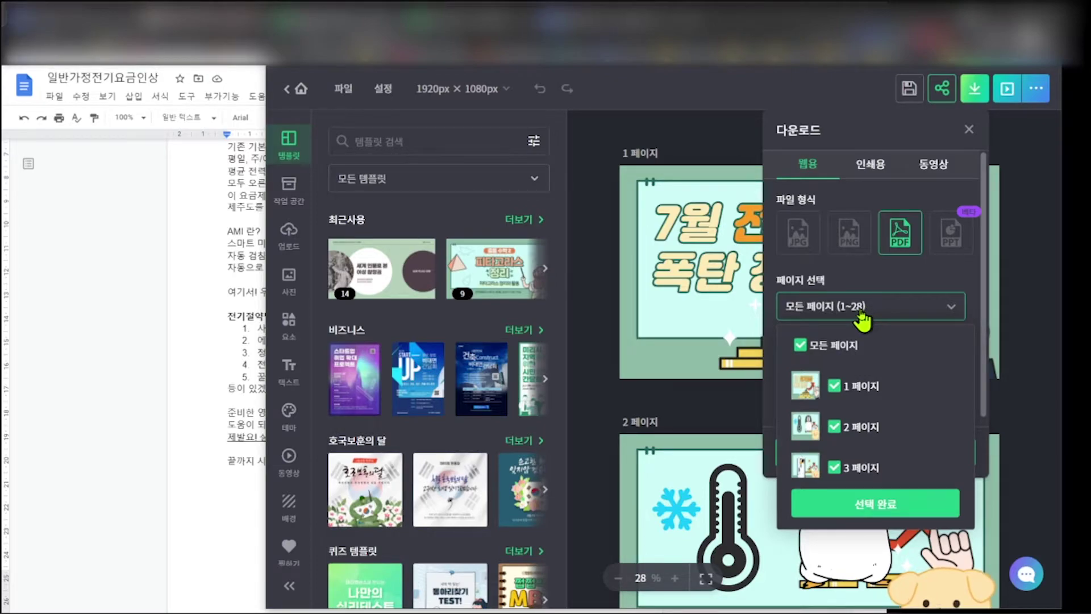
pyautogui.scroll(-1, 898, 380)
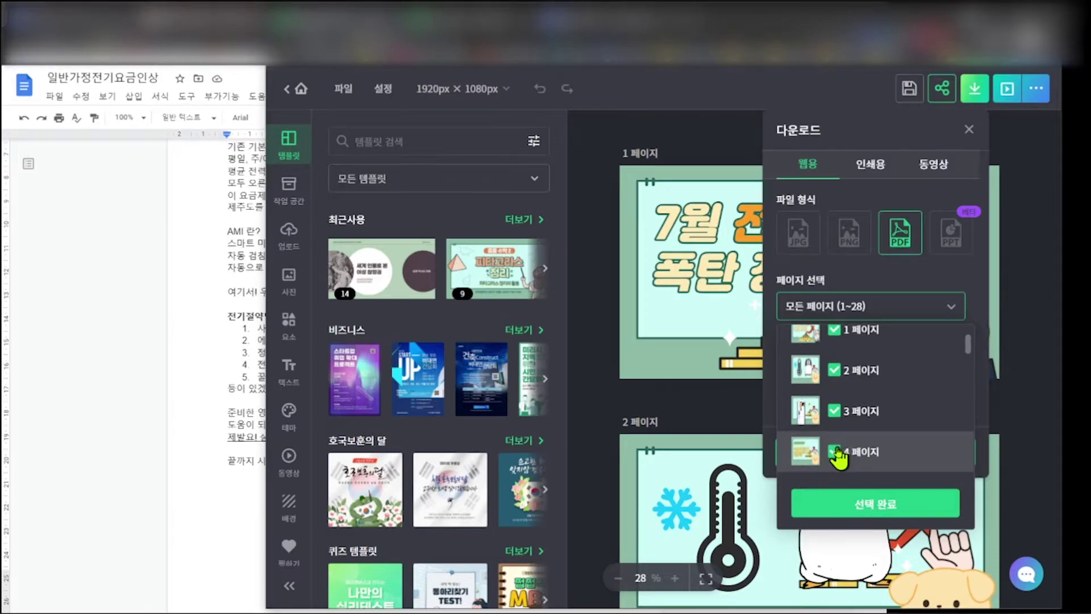
pyautogui.scroll(-1, 886, 446)
pyautogui.scroll(1, 919, 434)
pyautogui.scroll(-1, 931, 375)
pyautogui.click(952, 310)
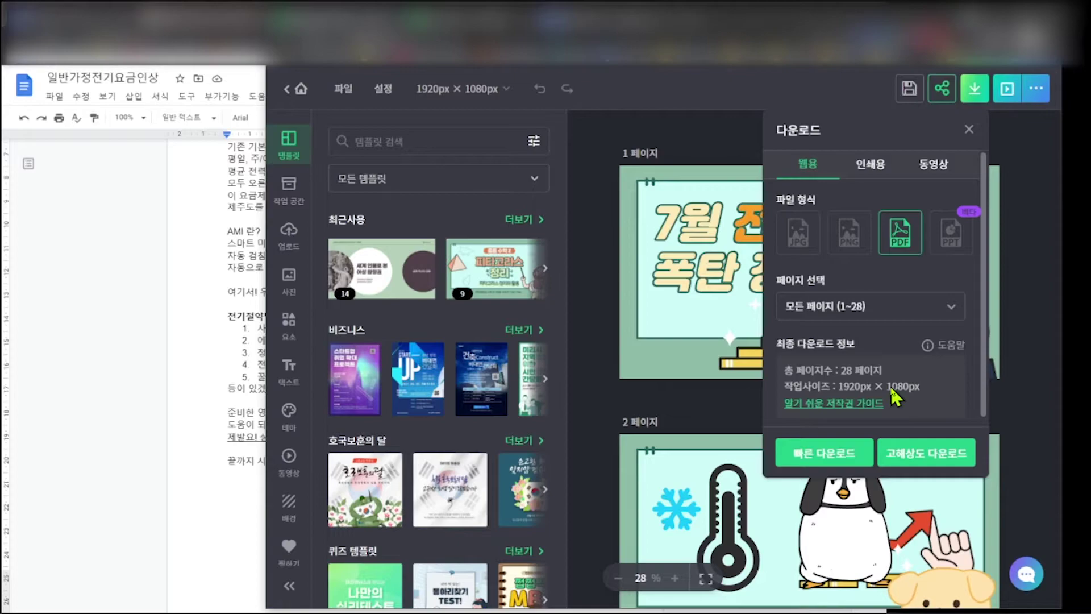
# - Download the design as a high-resolution PDF and open the downloaded file
pyautogui.click(918, 458)
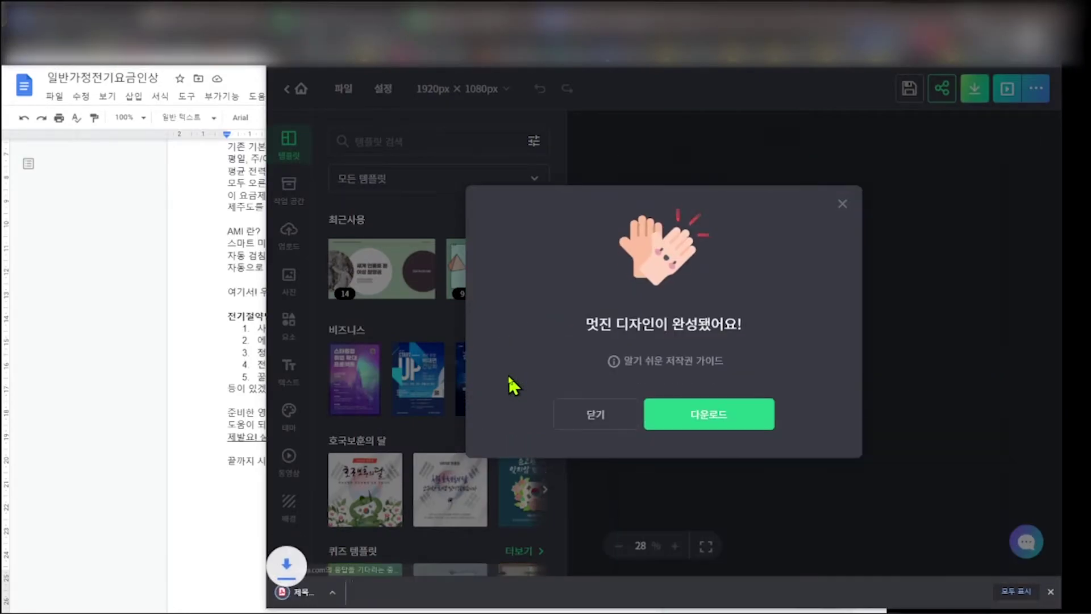
pyautogui.click(591, 423)
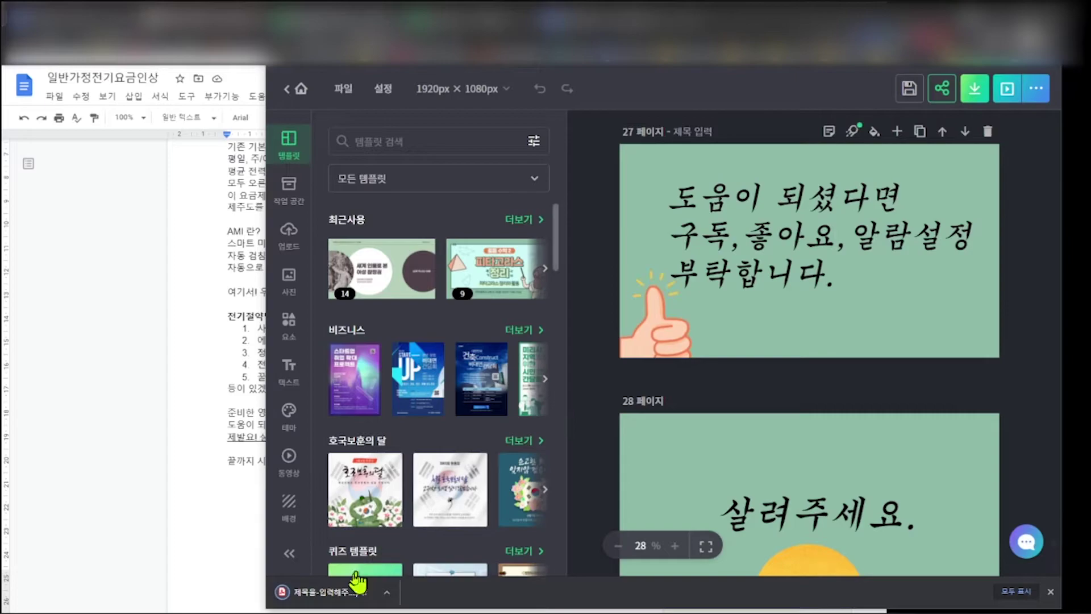
pyautogui.click(336, 592)
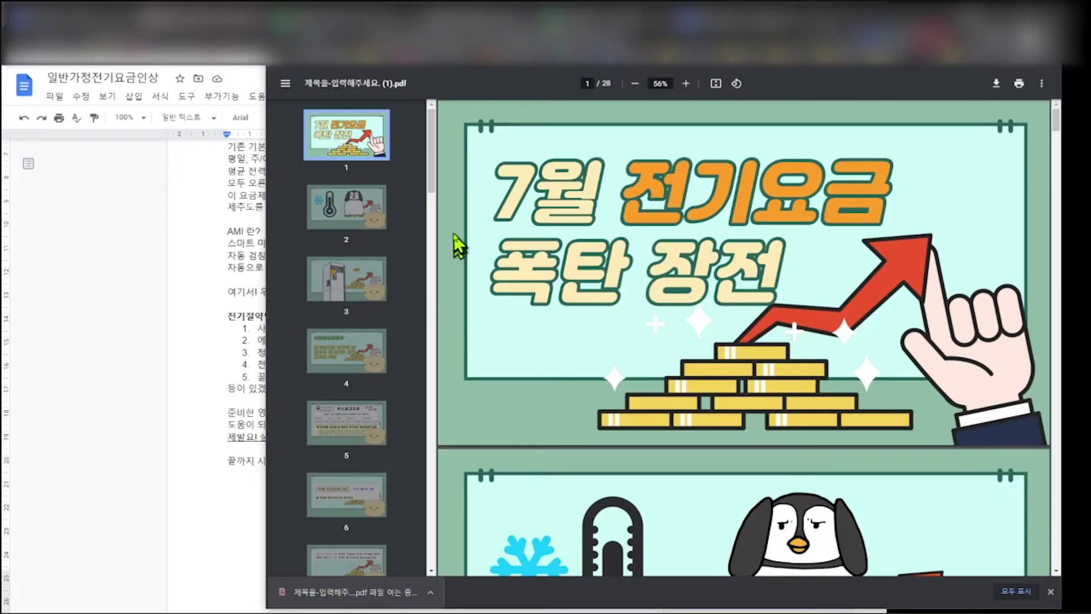
# - Examine pages 1 to 5 of the downloaded PDF for how the illustrations and the press release capture were exported
pyautogui.scroll(-6, 536, 345)
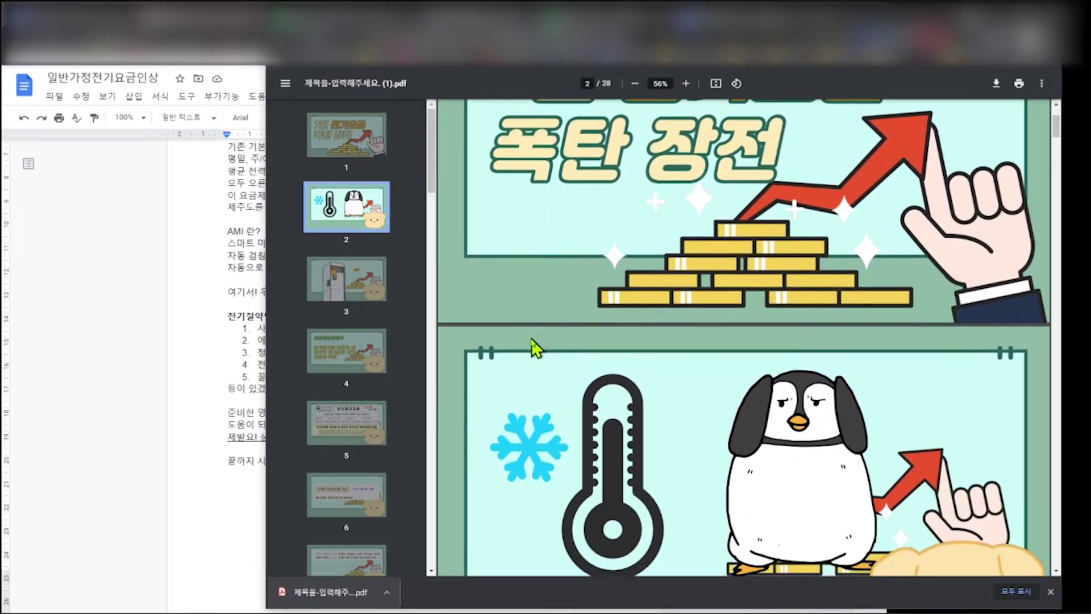
pyautogui.scroll(-10, 536, 346)
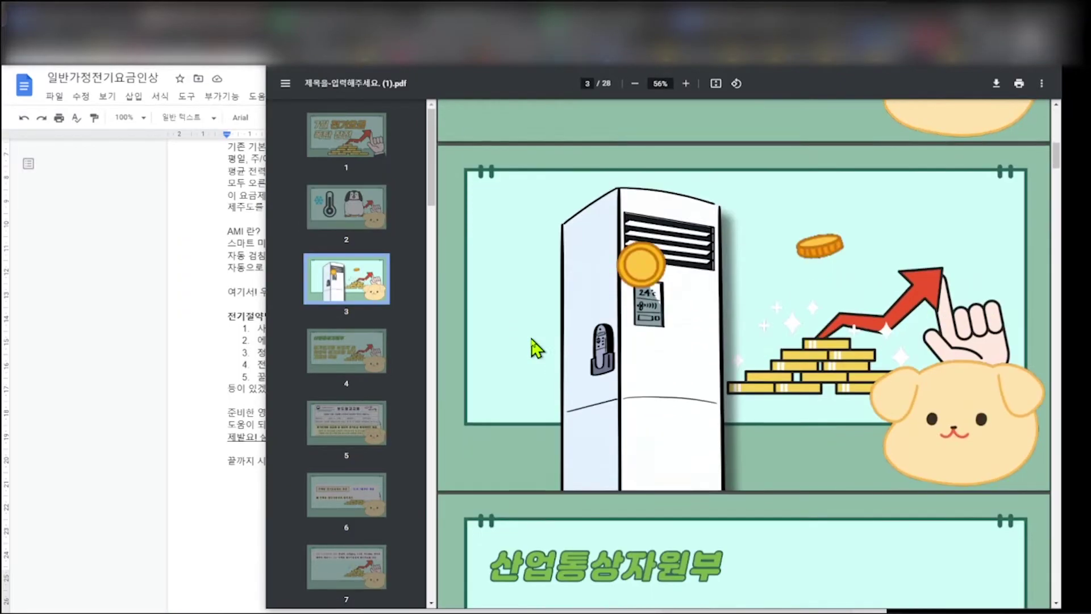
pyautogui.scroll(-6, 535, 346)
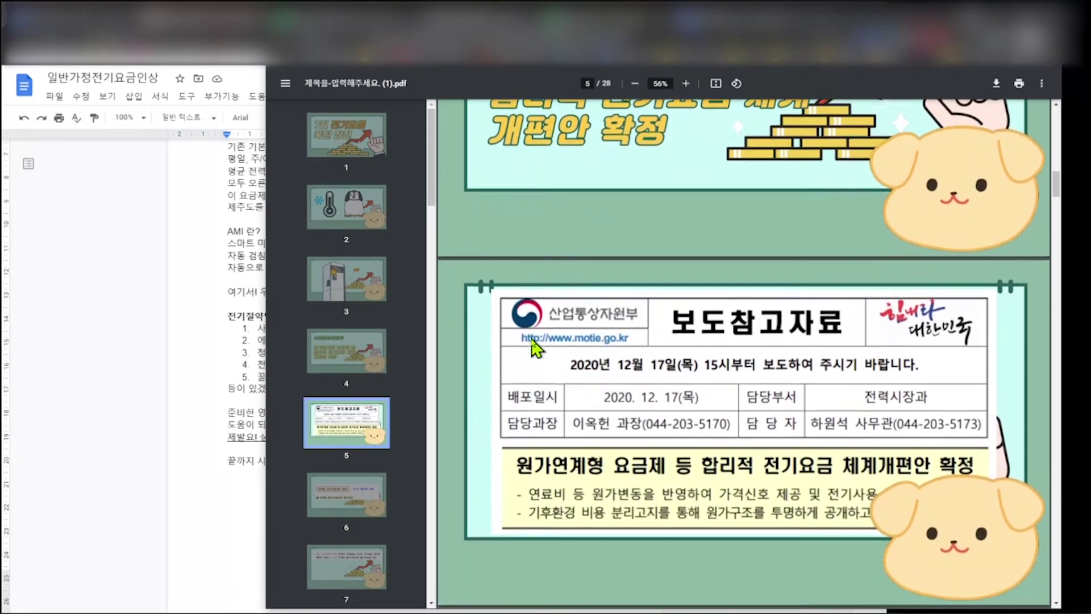
pyautogui.scroll(3, 961, 301)
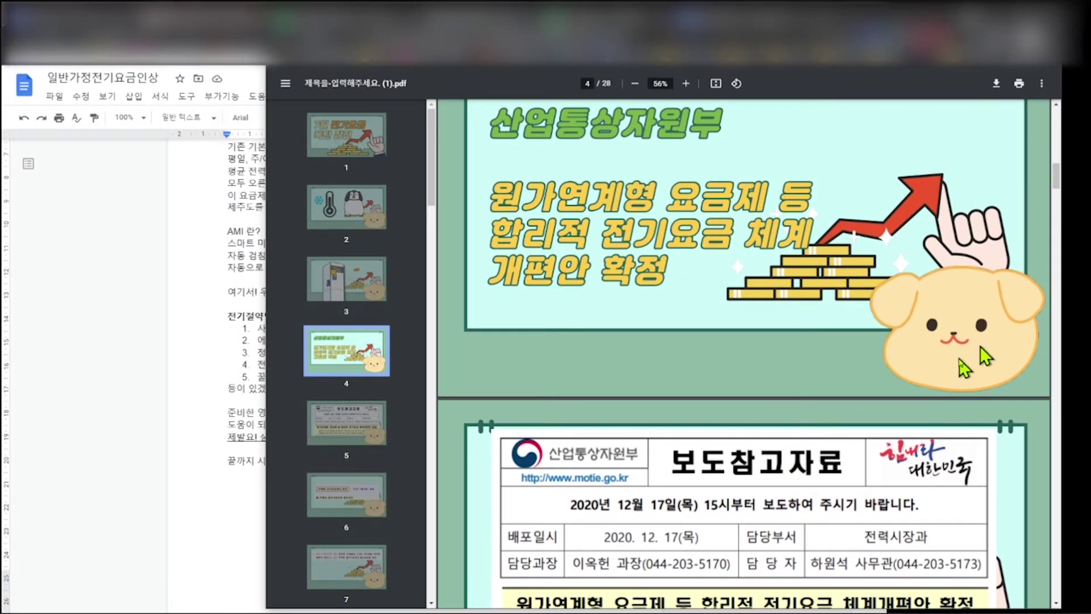
pyautogui.scroll(-5, 978, 358)
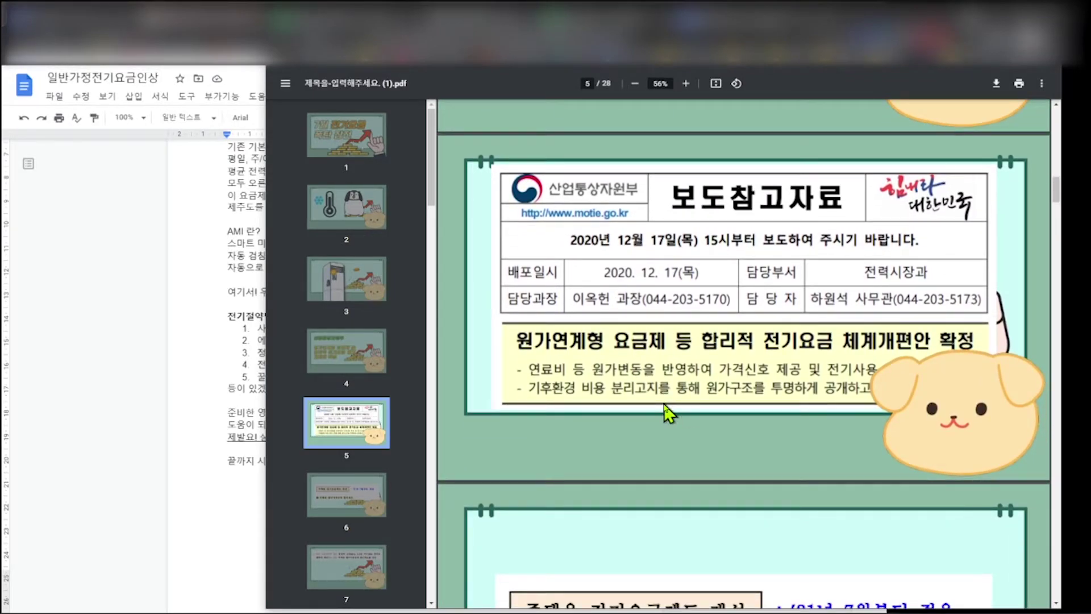
# - Compare the air conditioner and coin illustrations on page 3 of the Miricanvas design with the same page of the exported PDF
pyautogui.click(614, 34)
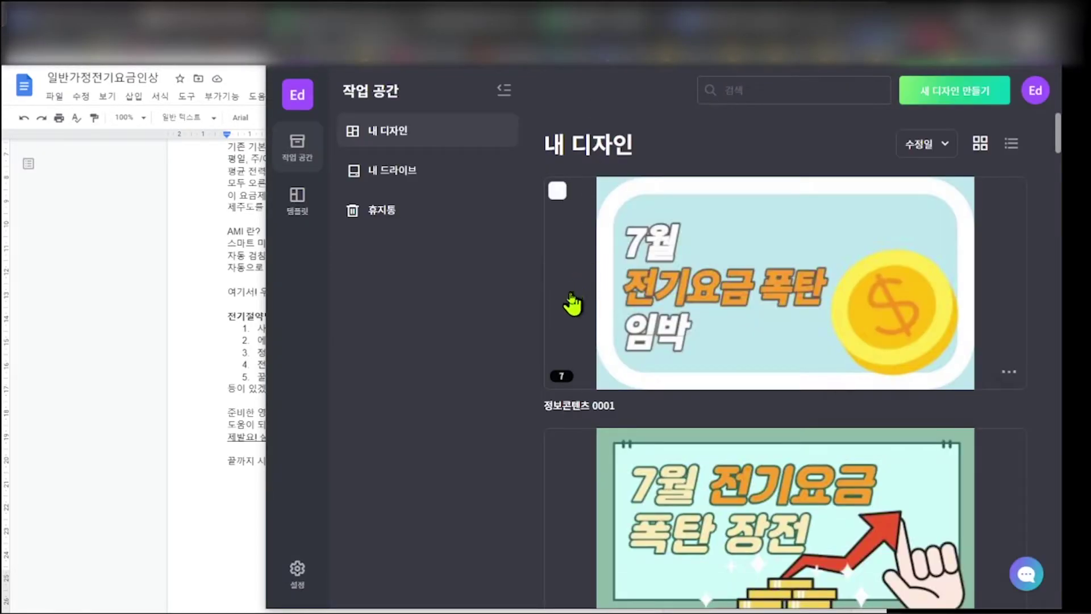
pyautogui.click(343, 31)
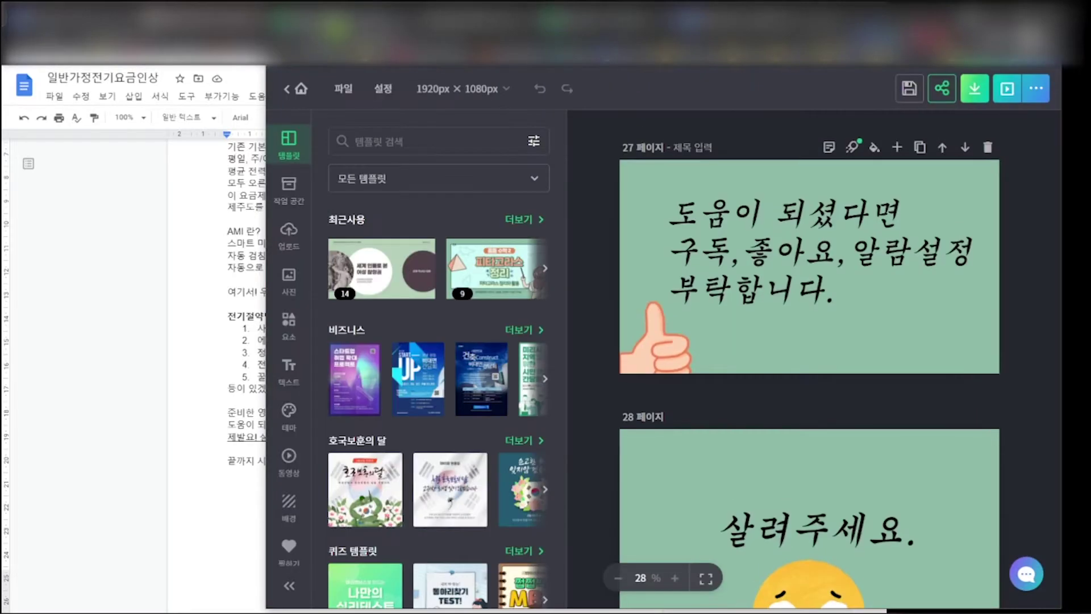
pyautogui.scroll(1, 619, 416)
pyautogui.scroll(15, 770, 344)
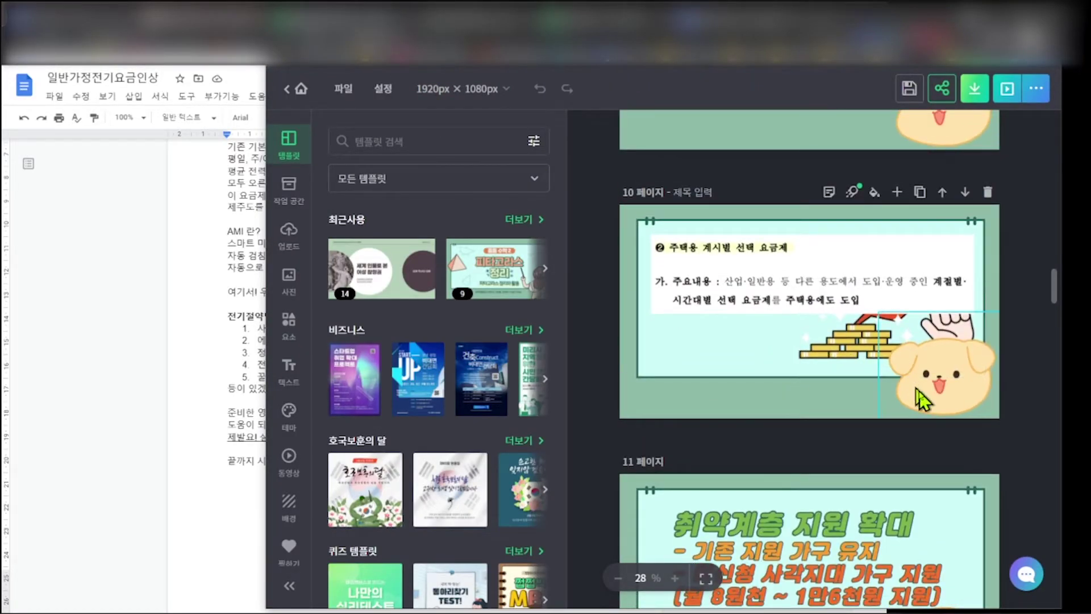
pyautogui.scroll(7, 904, 415)
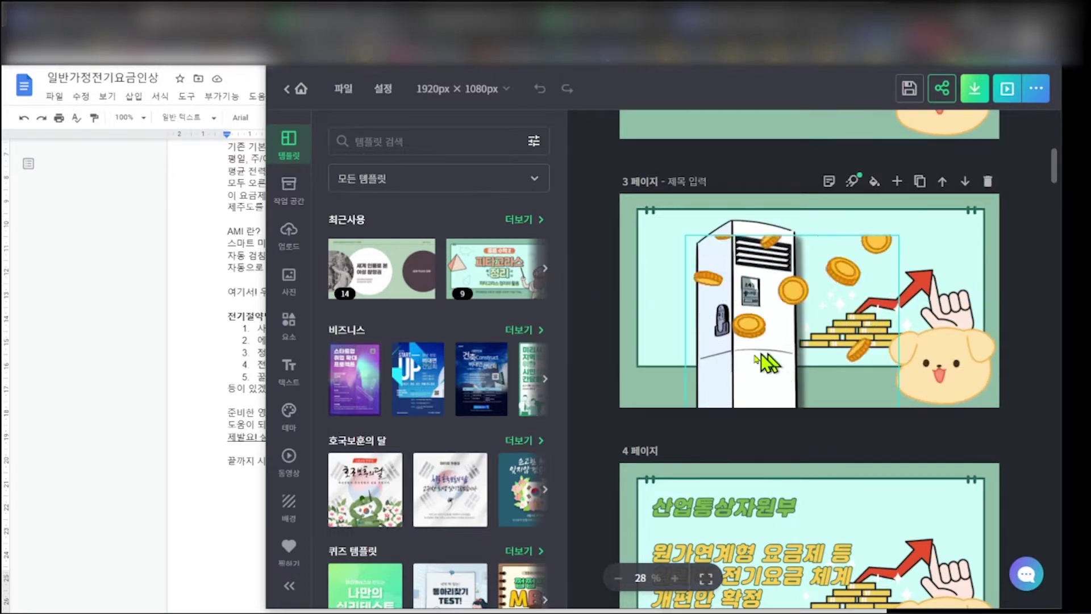
pyautogui.hotkey('ctrl', 'Tab')
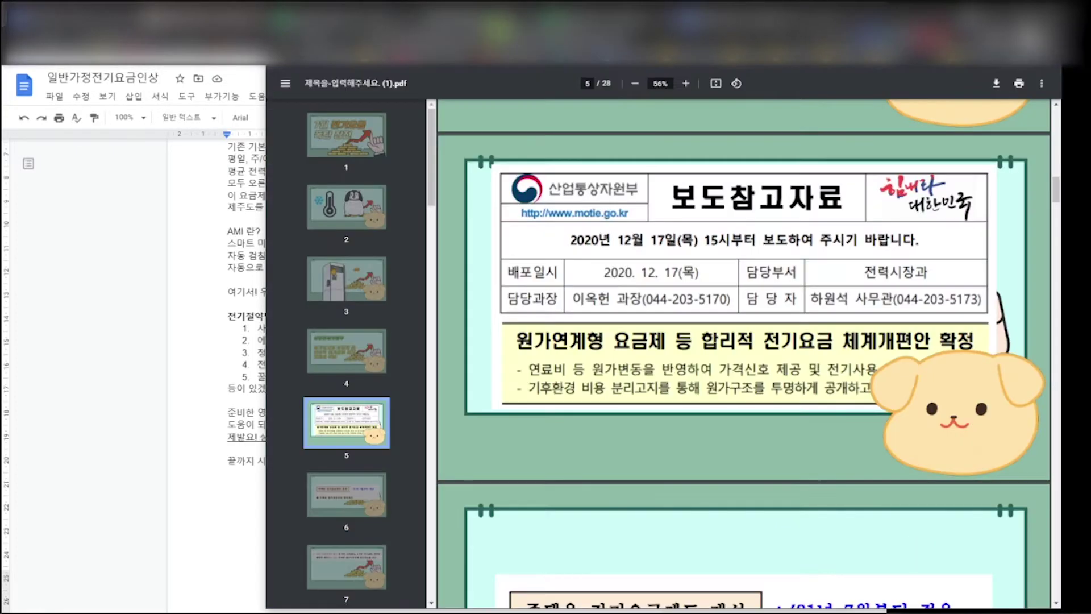
pyautogui.scroll(14, 549, 358)
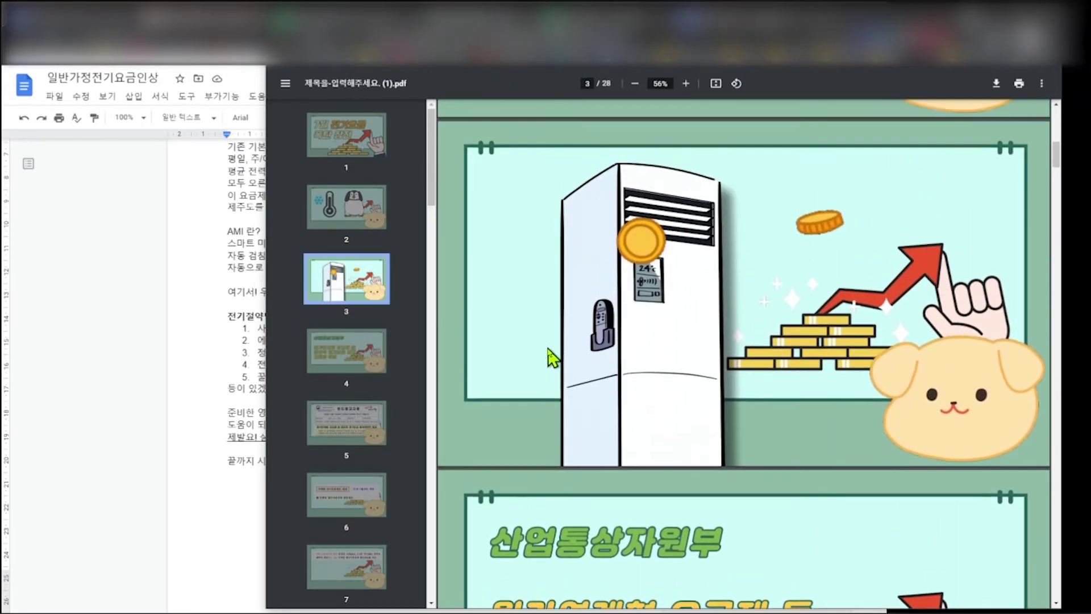
pyautogui.scroll(10, 551, 358)
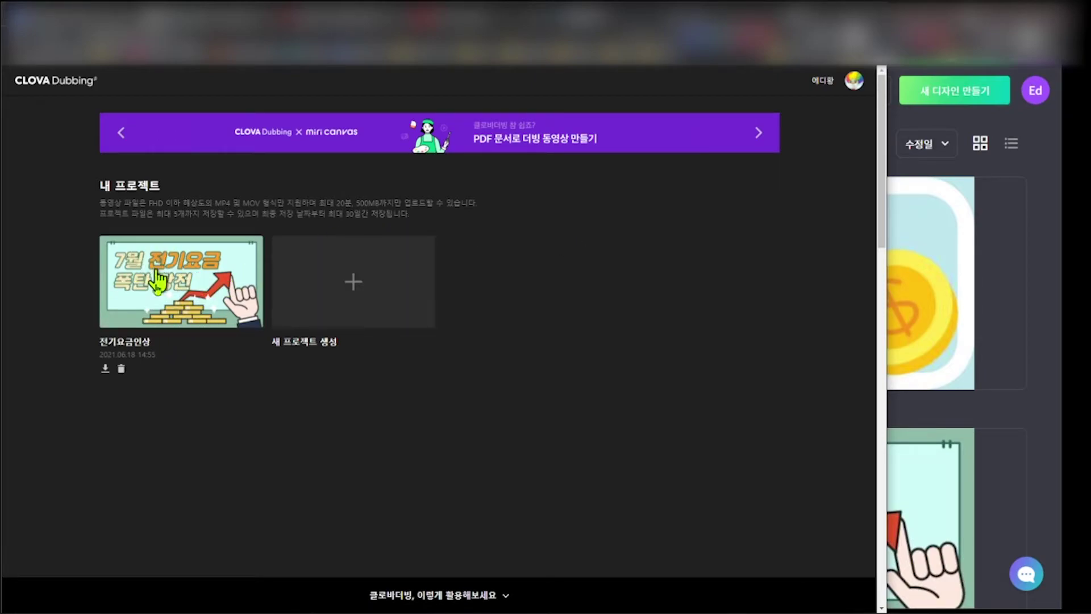
# - In CLOVA Dubbing, create a new project named 정보성콘텐츠 0001 and upload 제목을-입력해주세요. (1).pdf to it
pyautogui.click(349, 290)
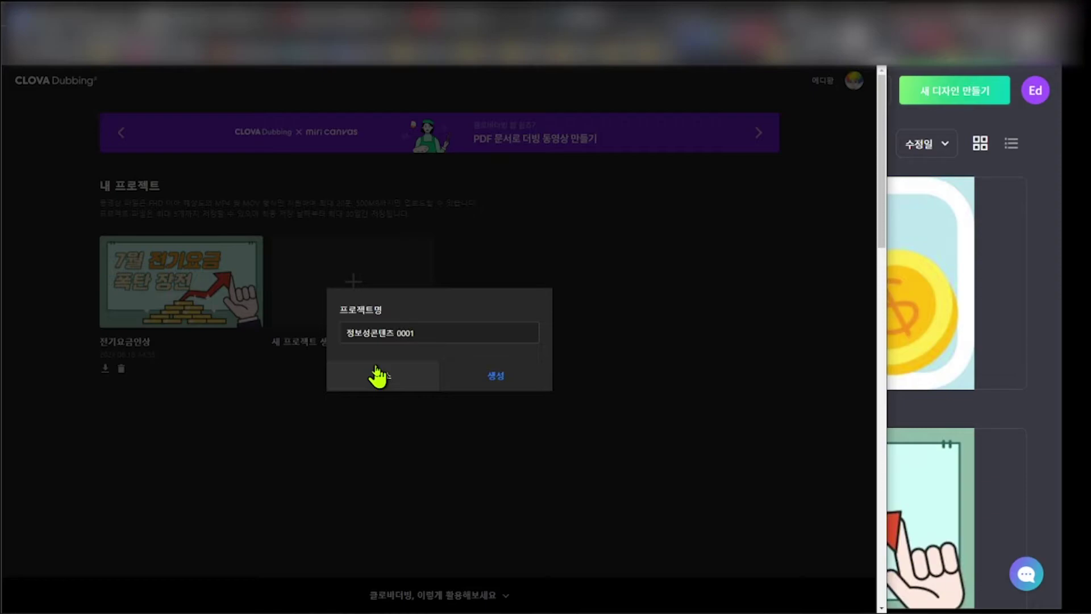
pyautogui.click(488, 375)
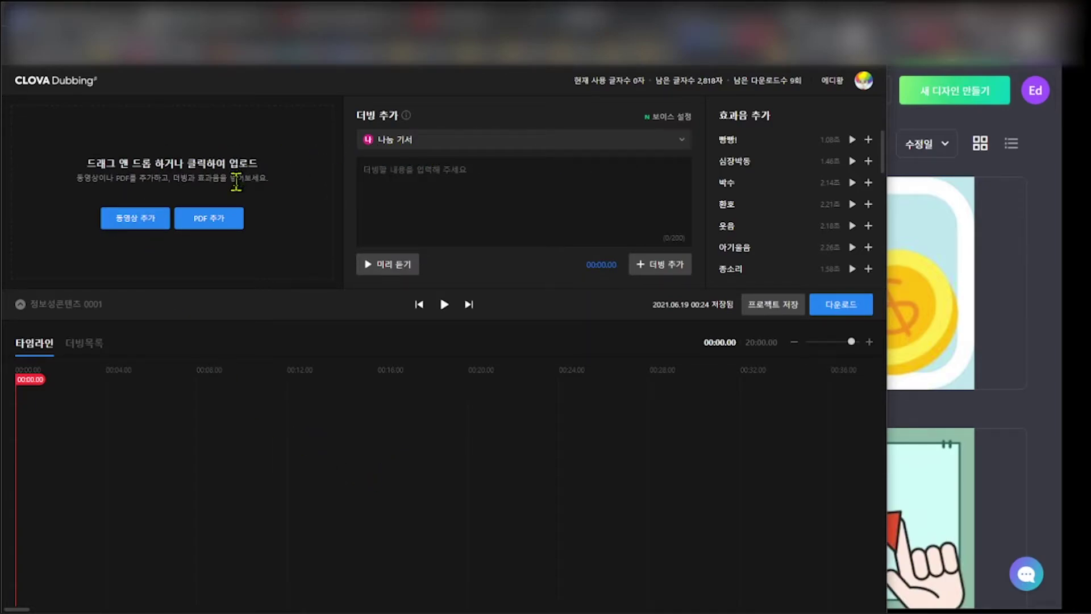
pyautogui.click(215, 225)
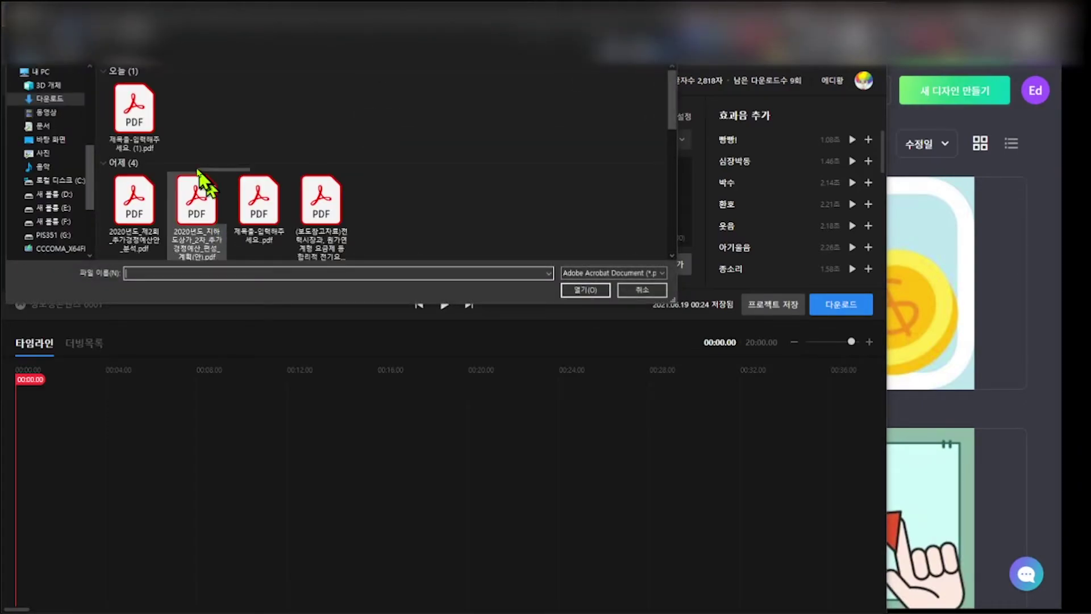
pyautogui.click(150, 120)
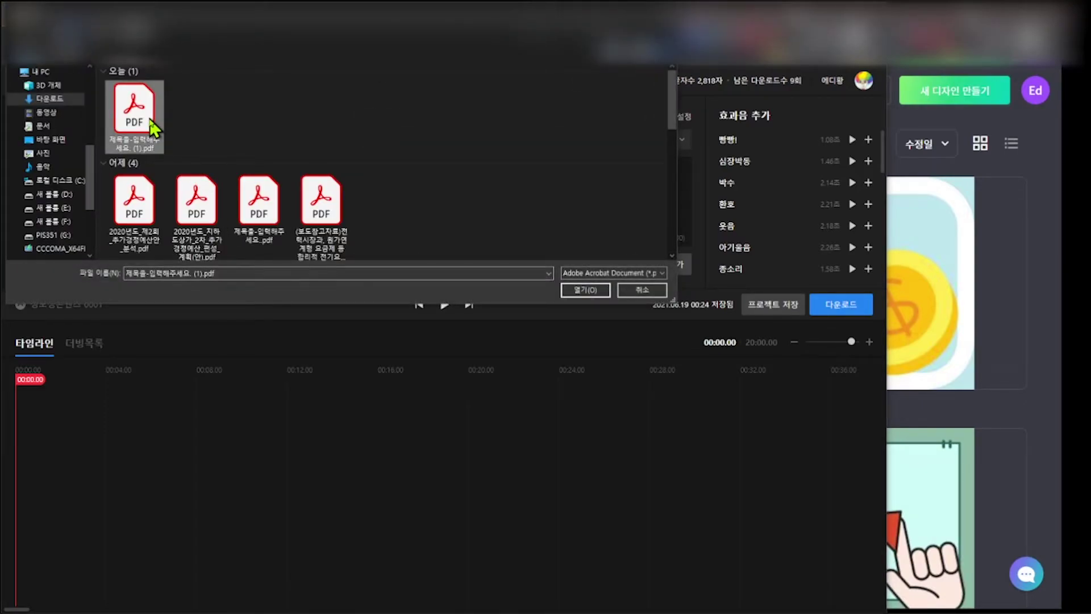
pyautogui.click(585, 290)
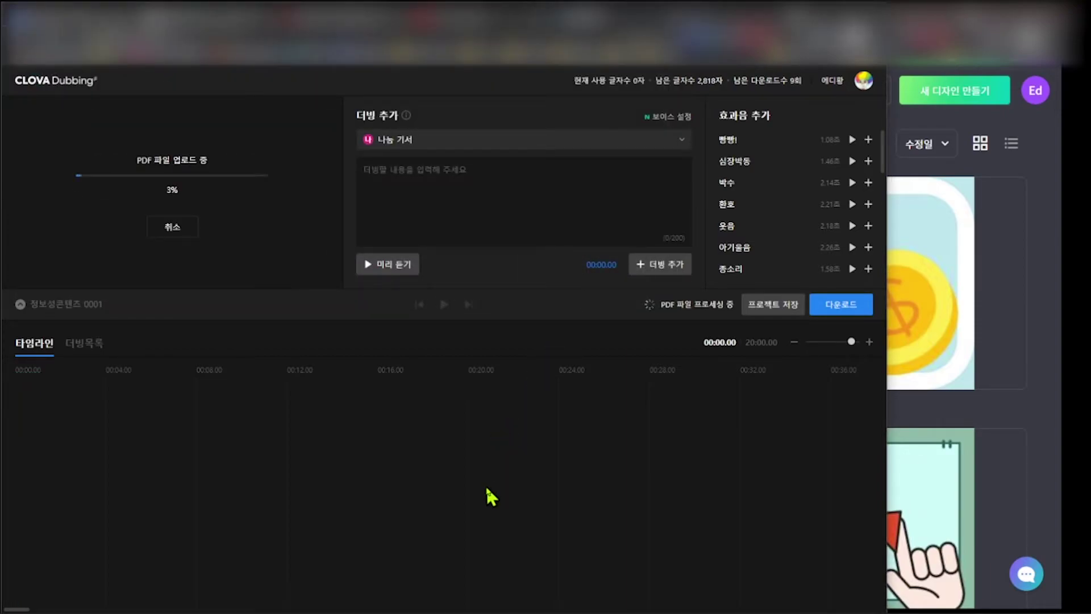
# - Play back the uploaded slides on the timeline and return the playhead to 00:00.00
pyautogui.moveTo(91, 417); pyautogui.dragTo(123, 514)
pyautogui.press('space')
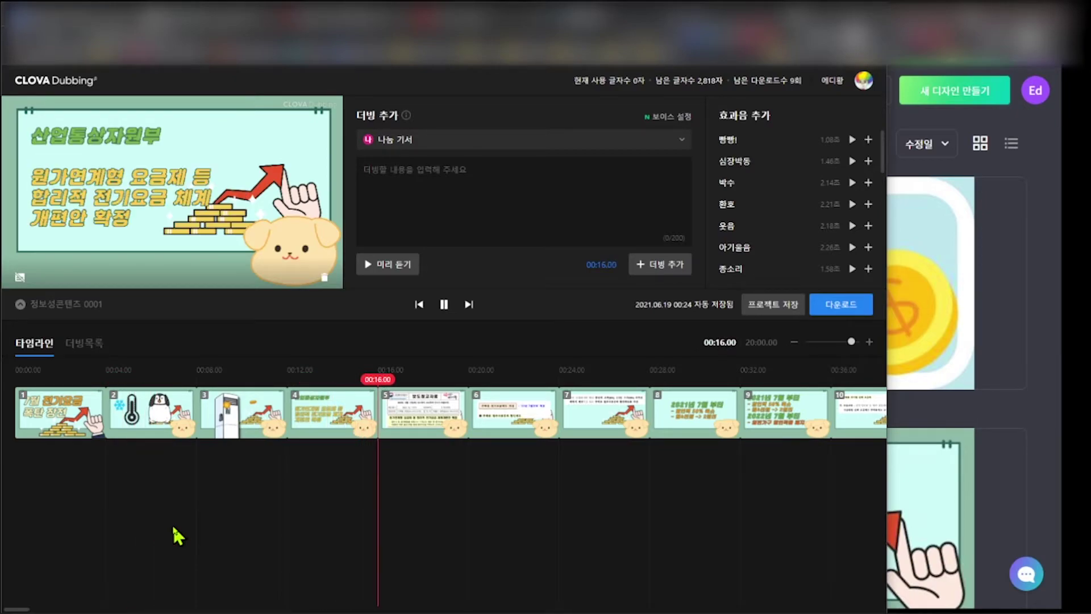
pyautogui.press('space')
pyautogui.moveTo(423, 379); pyautogui.dragTo(17, 383)
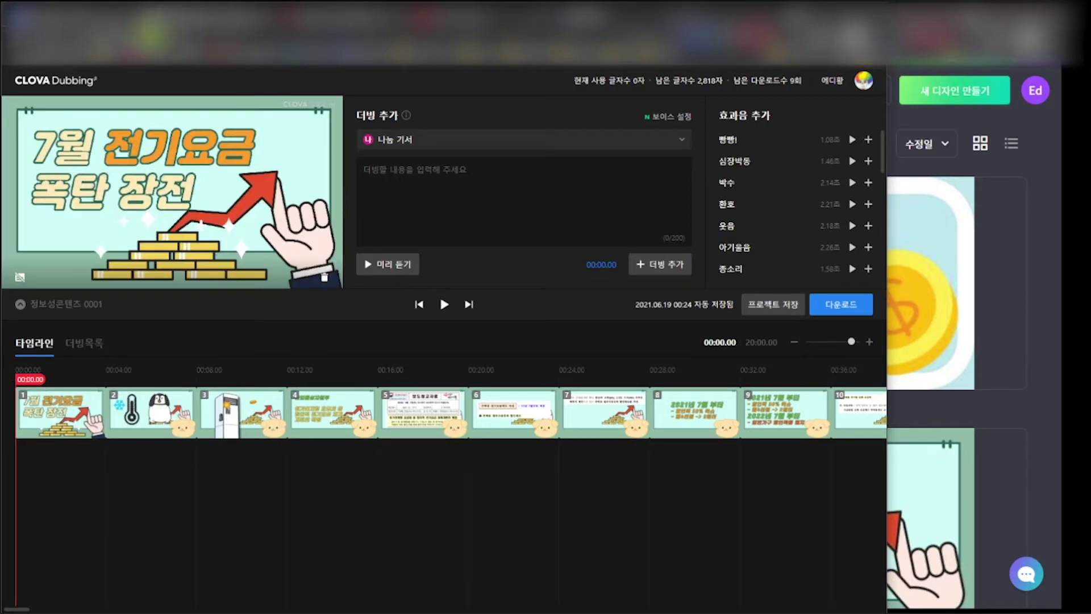
# - Review the narration script 일반가정전기요금인상 in Google Docs from its beginning and return to the start of the CLOVA Dubbing timeline
pyautogui.click(28, 37)
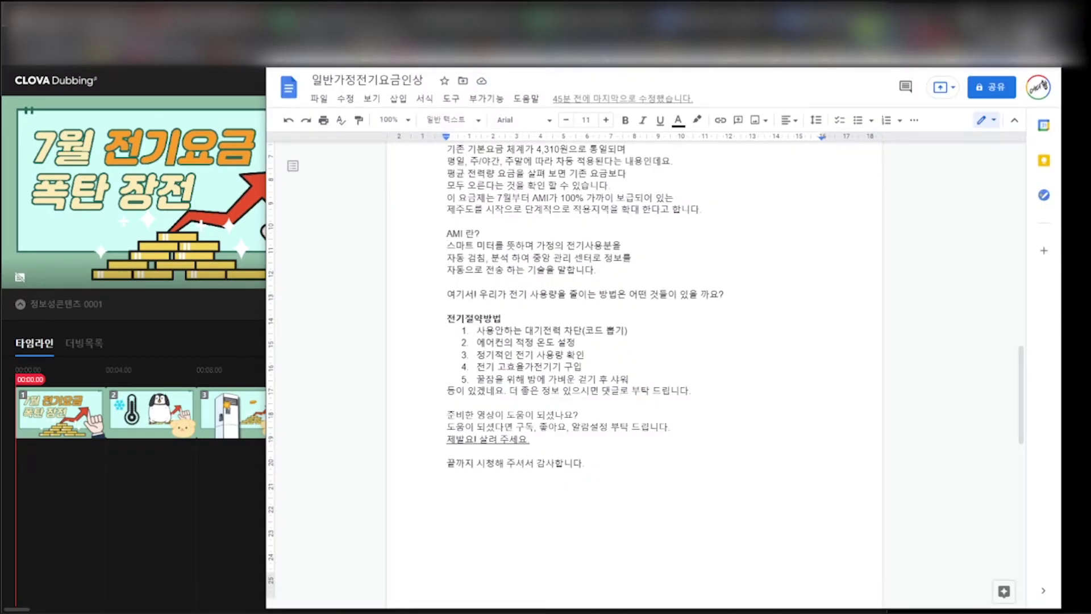
pyautogui.scroll(15, 698, 352)
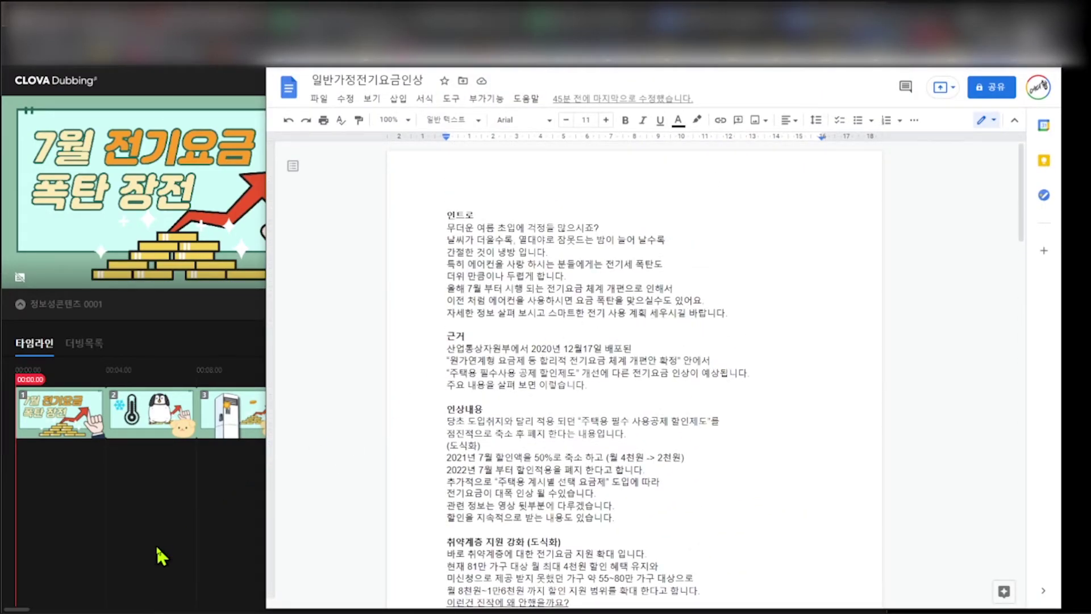
pyautogui.click(156, 549)
pyautogui.moveTo(152, 384); pyautogui.dragTo(20, 381)
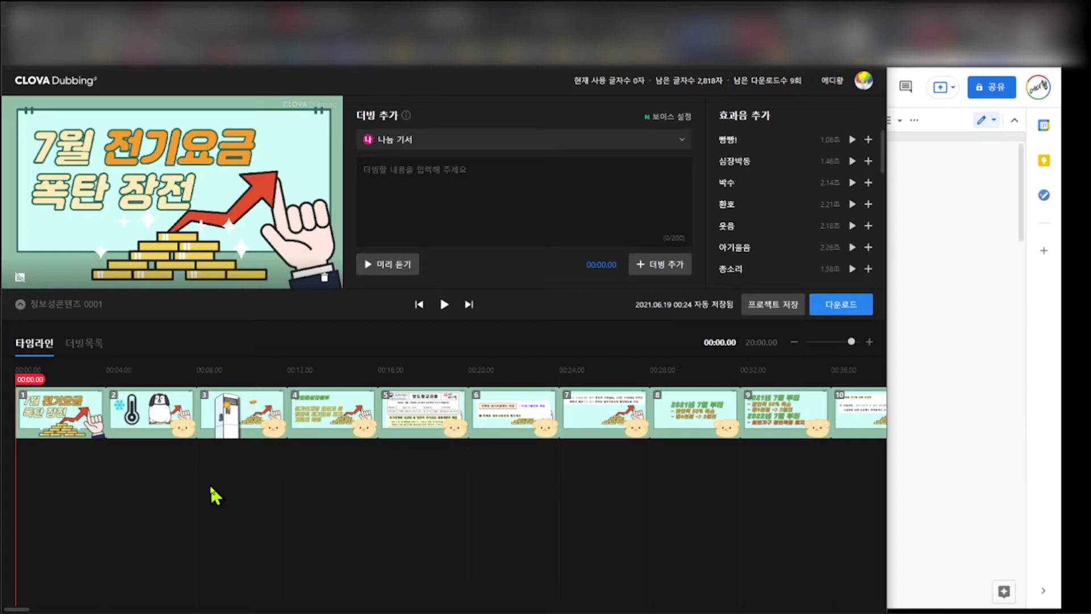
# - Copy 무더운 여름 초입에 걱정들 많으시죠? from the Google Docs script and add it as a 나눔 기서 dubbing at 00:00.00 in CLOVA Dubbing
pyautogui.click(933, 365)
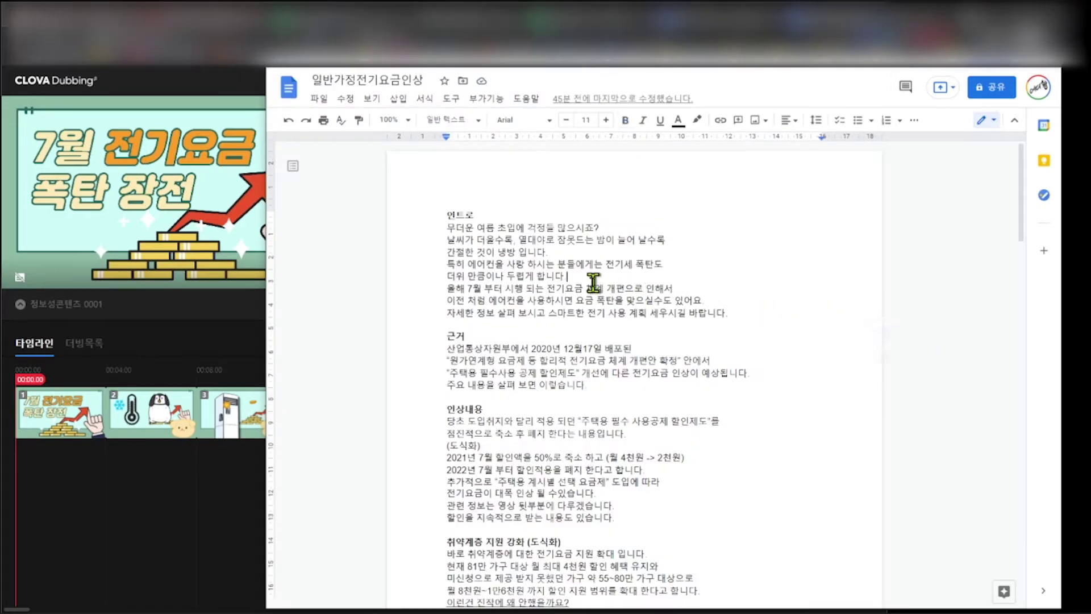
pyautogui.moveTo(448, 227); pyautogui.dragTo(604, 230)
pyautogui.hotkey('ctrl', 'c')
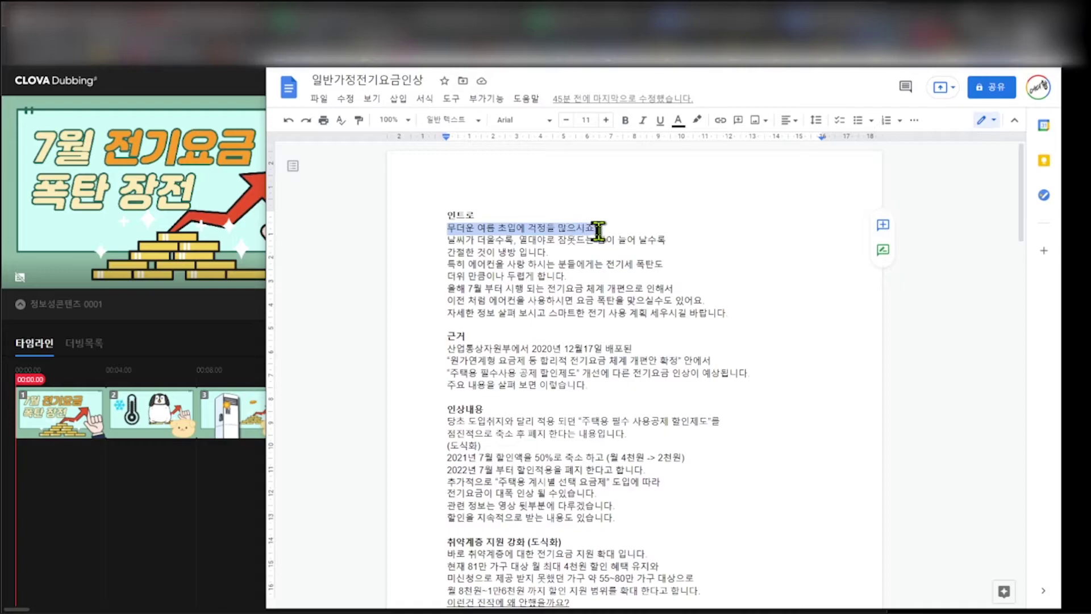
pyautogui.click(568, 355)
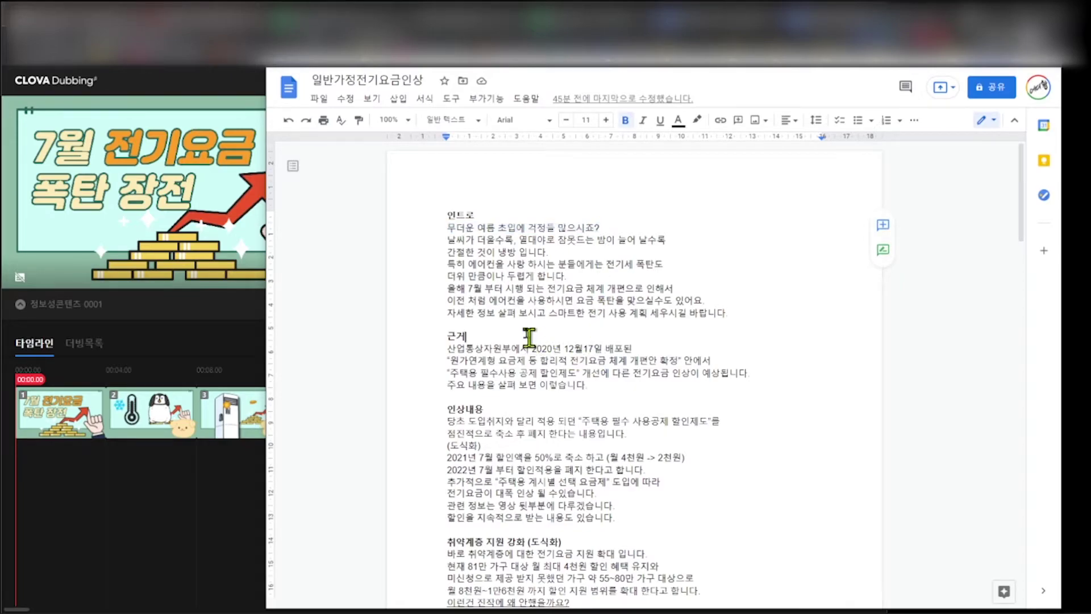
pyautogui.moveTo(448, 227); pyautogui.dragTo(613, 224)
pyautogui.hotkey('ctrl', 'b')
pyautogui.hotkey('ctrl', 'b')
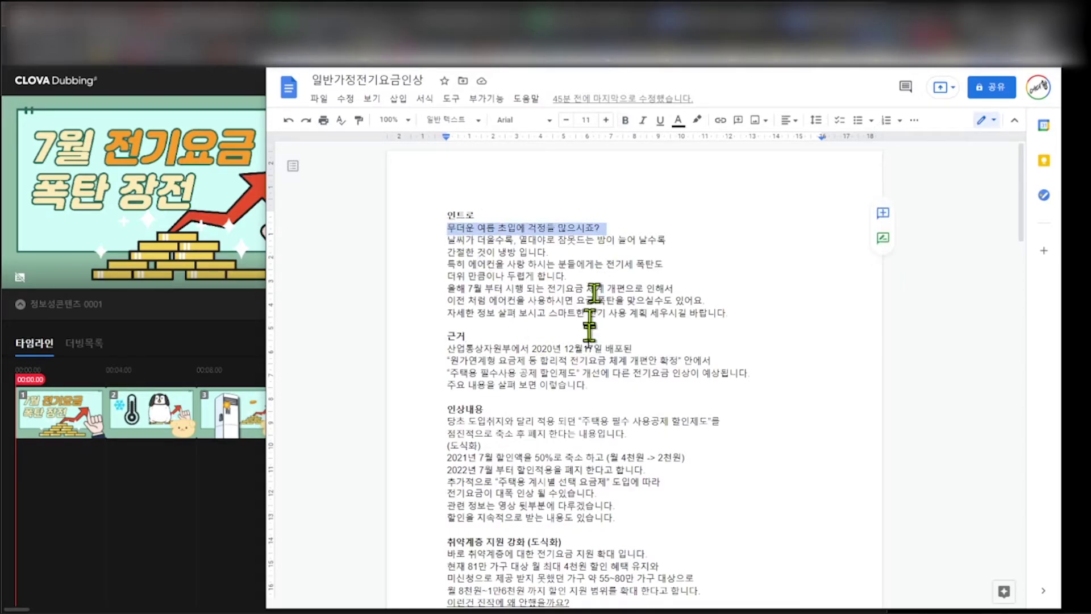
pyautogui.click(171, 550)
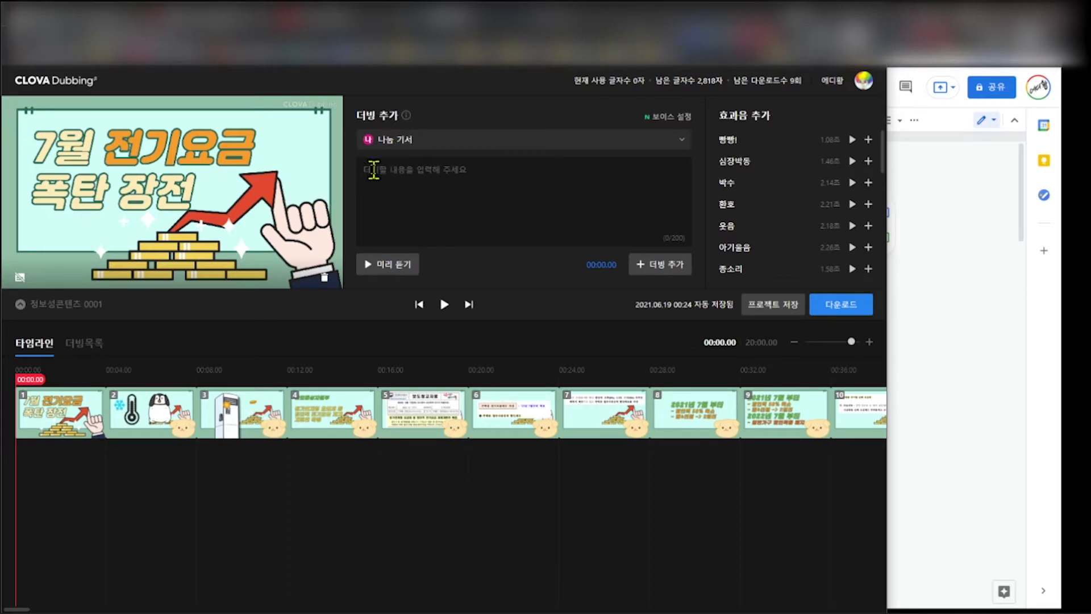
pyautogui.hotkey('ctrl', 'v')
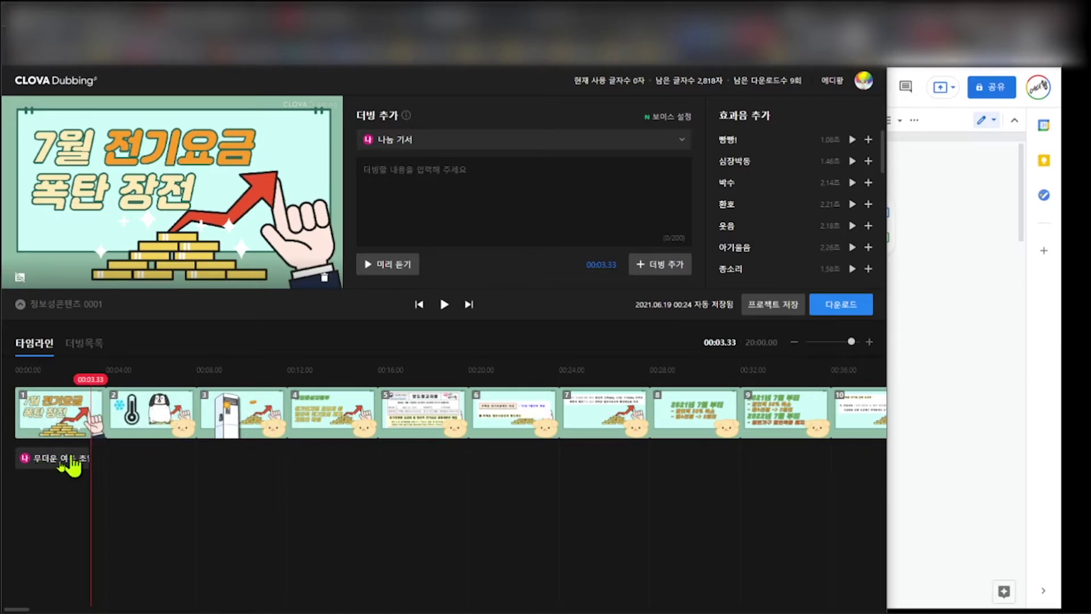
# - Select the first dubbing clip and play it back from 00:00.00 together with slide 1
pyautogui.click(54, 467)
pyautogui.click(54, 467)
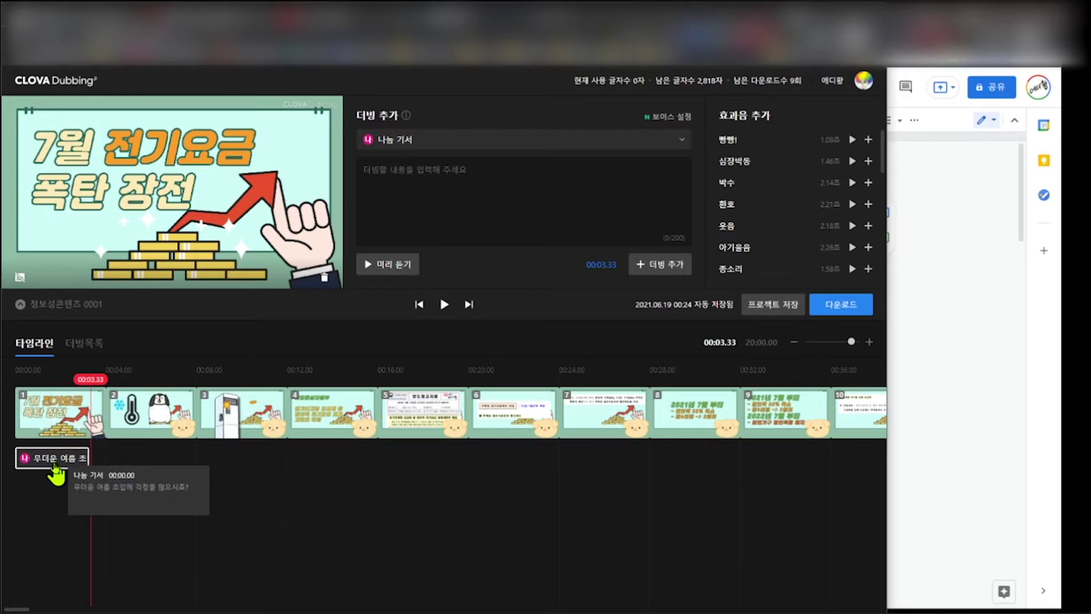
pyautogui.moveTo(91, 379); pyautogui.dragTo(3, 393)
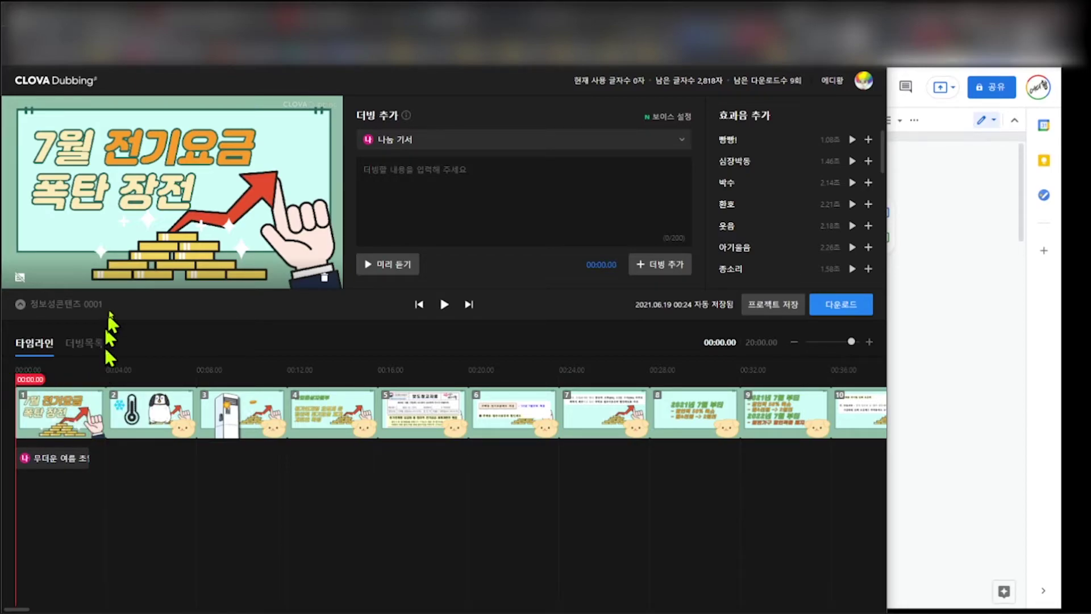
pyautogui.click(444, 305)
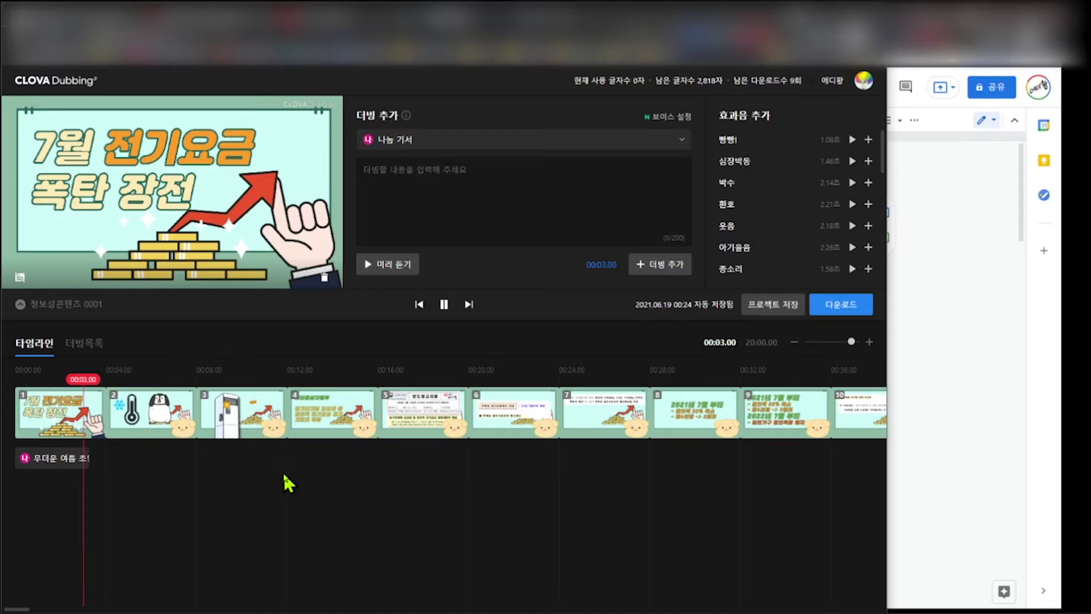
pyautogui.press('space')
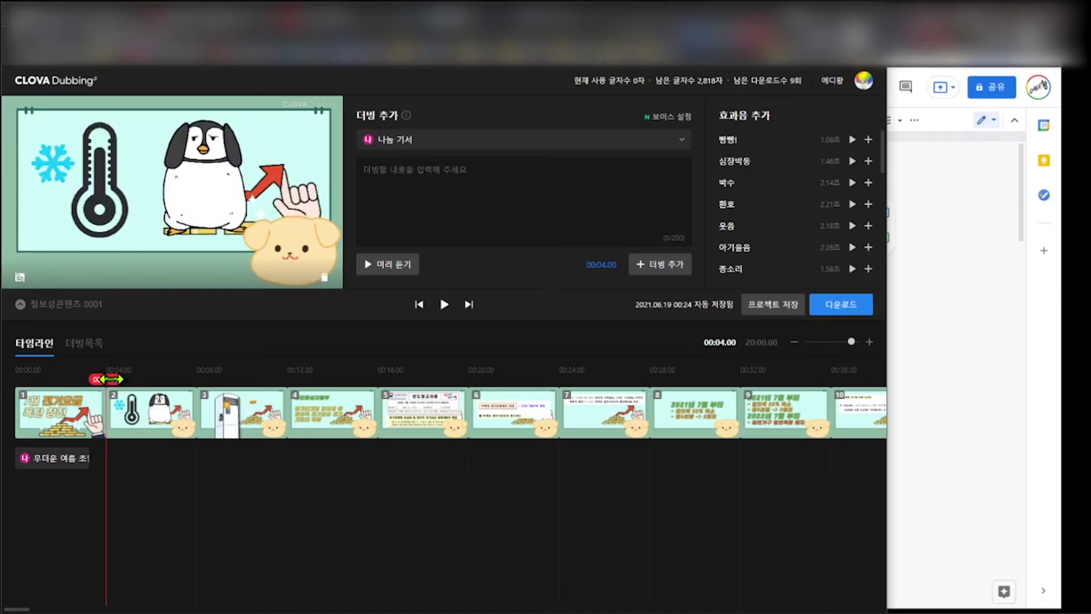
# - Move the playhead to 00:02.57 and copy the script's second sentence, from 날씨가 더울수록 to 냉방 입니다., into the new dubbing text
pyautogui.moveTo(106, 379); pyautogui.dragTo(71, 384)
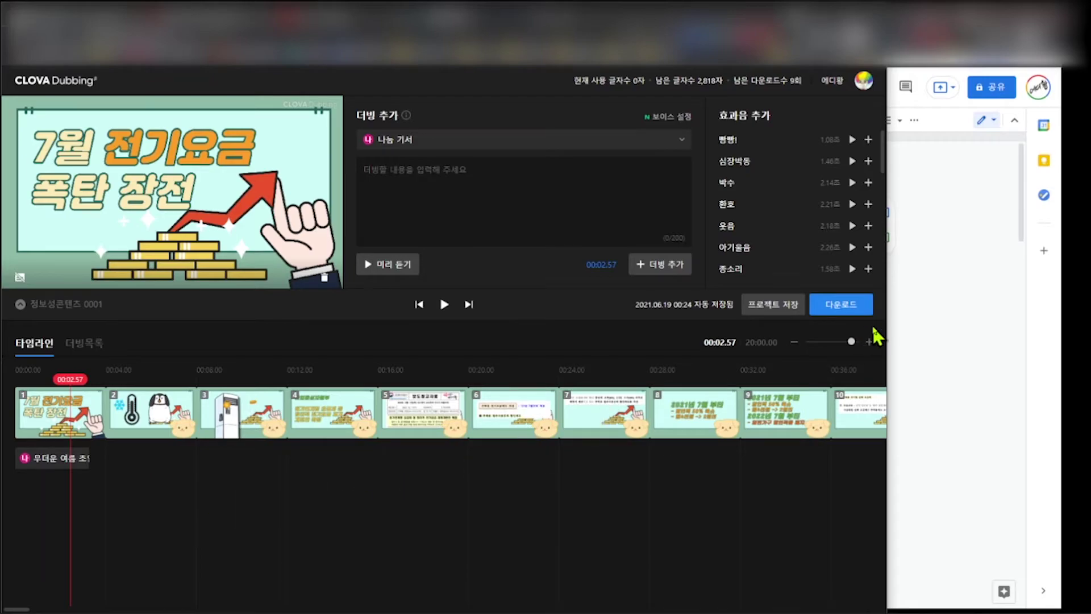
pyautogui.click(932, 299)
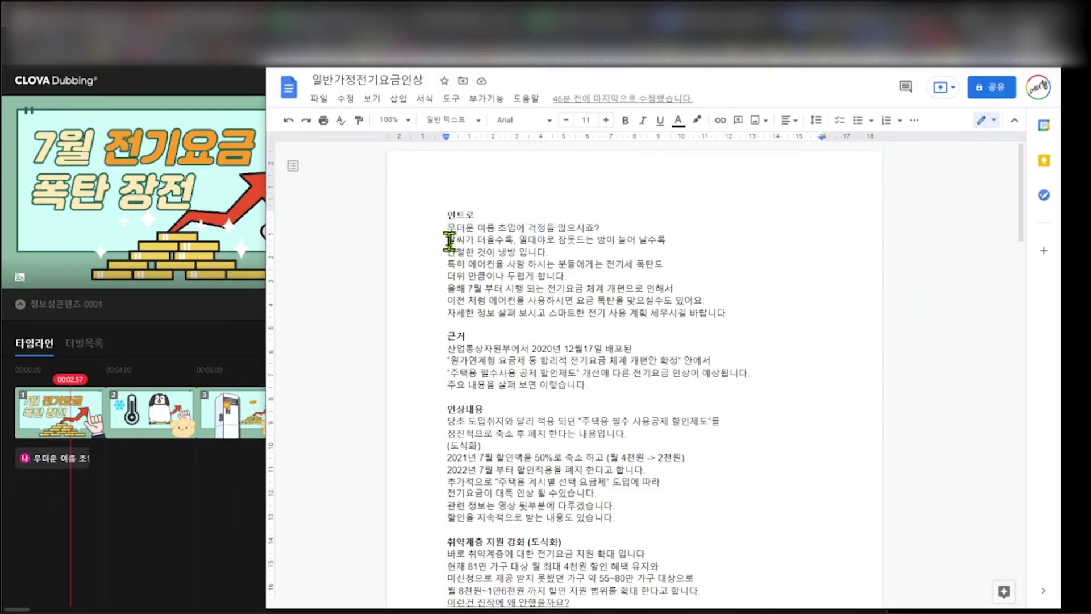
pyautogui.moveTo(447, 240); pyautogui.dragTo(553, 252)
pyautogui.hotkey('ctrl', 'c')
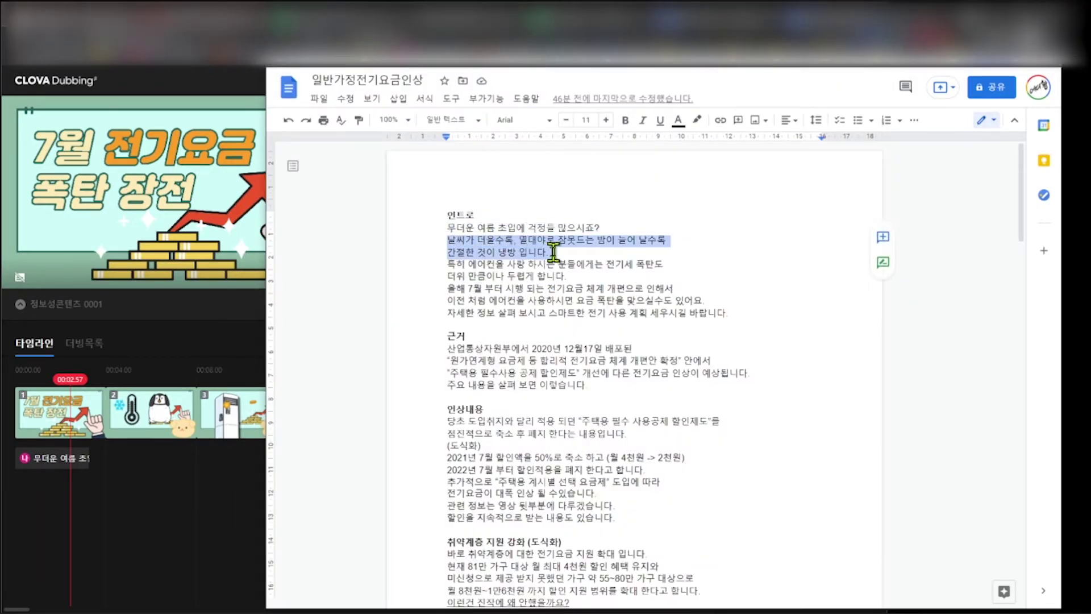
pyautogui.click(208, 516)
pyautogui.click(420, 179)
pyautogui.hotkey('ctrl', 'v')
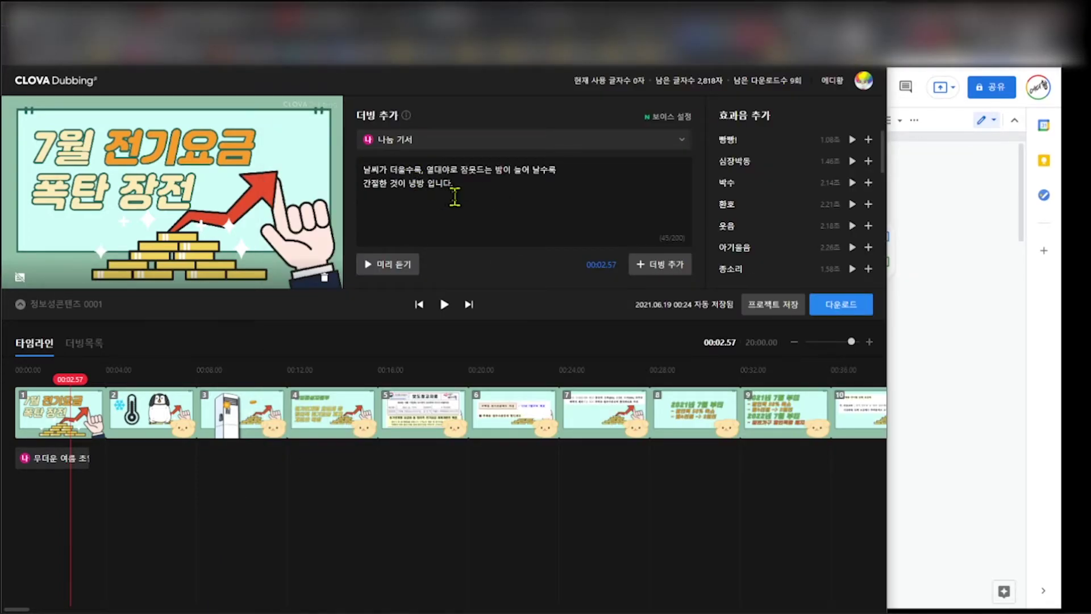
# - Remove the line break and extra spaces so the dubbing text ends with 늘어날수록 간절한 것이 냉방입니다
pyautogui.press('BackSpace')
pyautogui.press('BackSpace')
pyautogui.press('Delete')
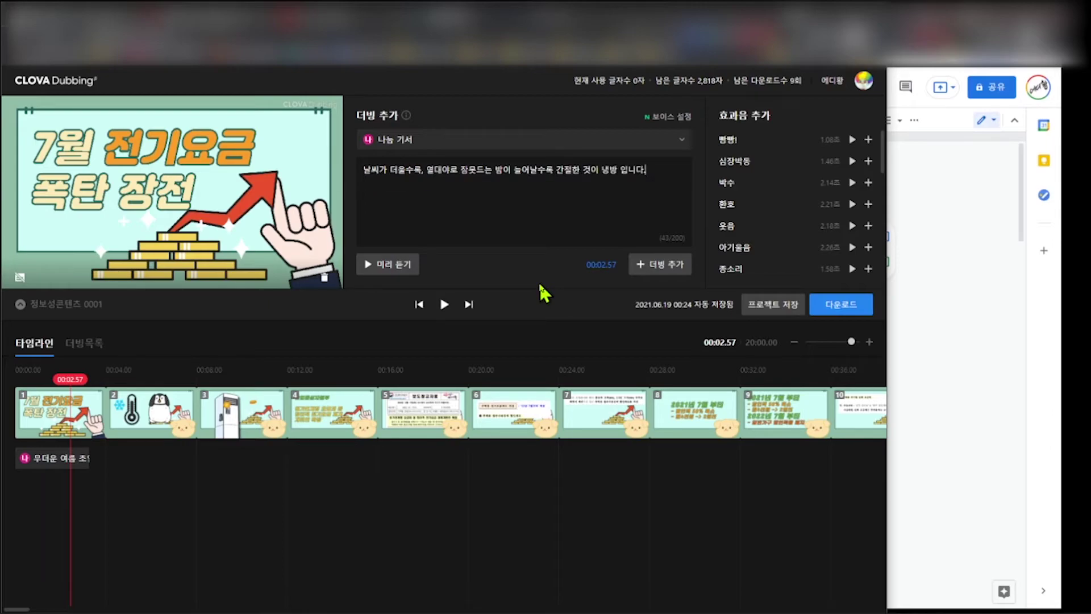
pyautogui.press('Delete')
pyautogui.hotkey('ctrl', 'a')
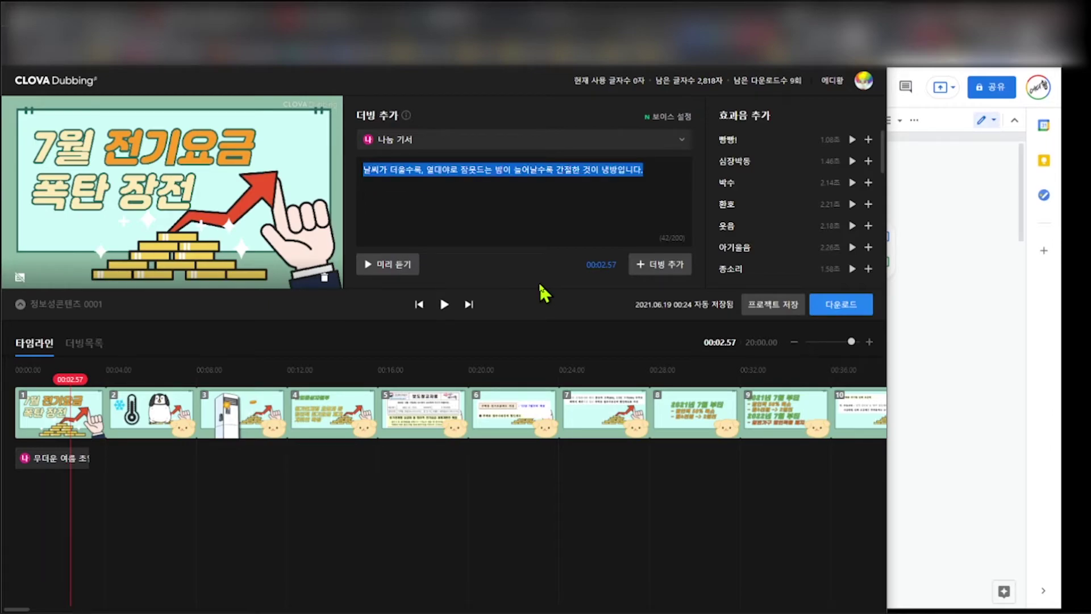
# - Preview the second sentence's voice and try to add the dubbing at 00:02.57
pyautogui.click(401, 275)
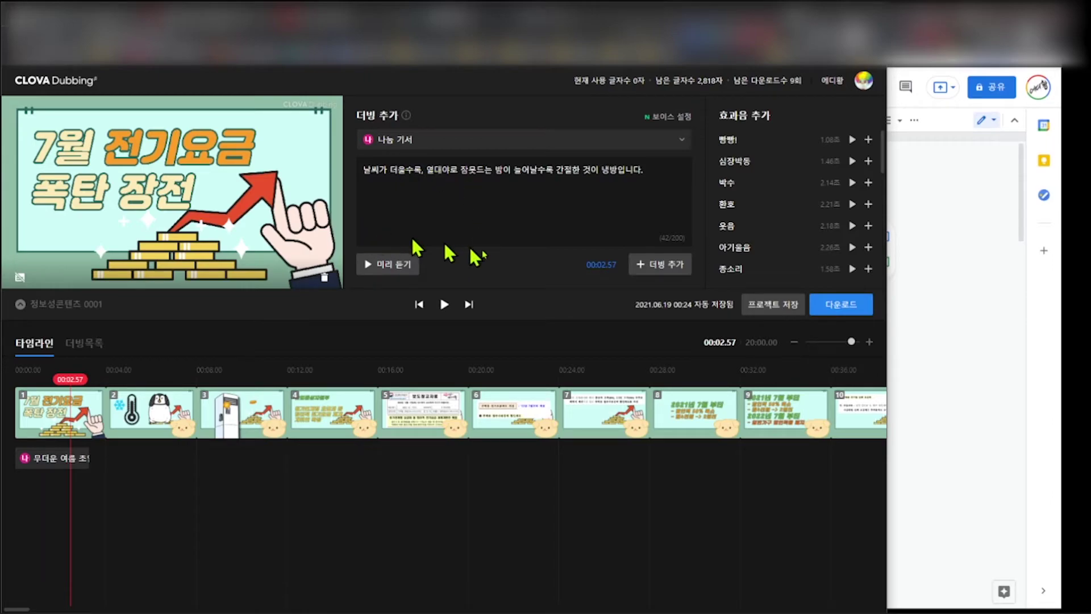
pyautogui.click(657, 278)
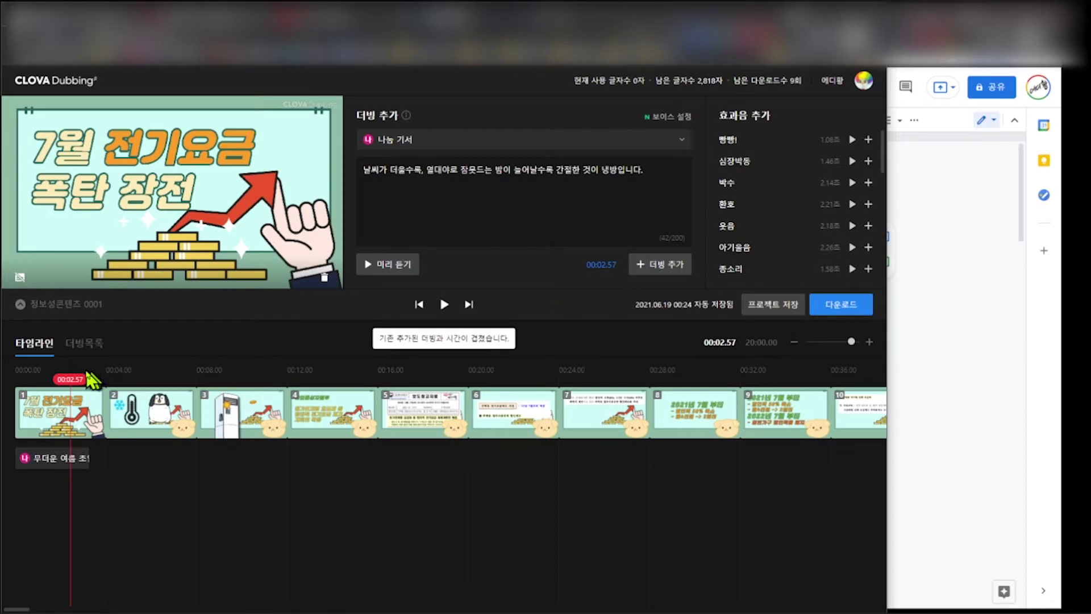
pyautogui.click(662, 266)
# - Position the playhead just after the first dubbing clip on an enlarged timeline and add the second sentence at 00:03.33
pyautogui.moveTo(51, 406); pyautogui.dragTo(85, 383)
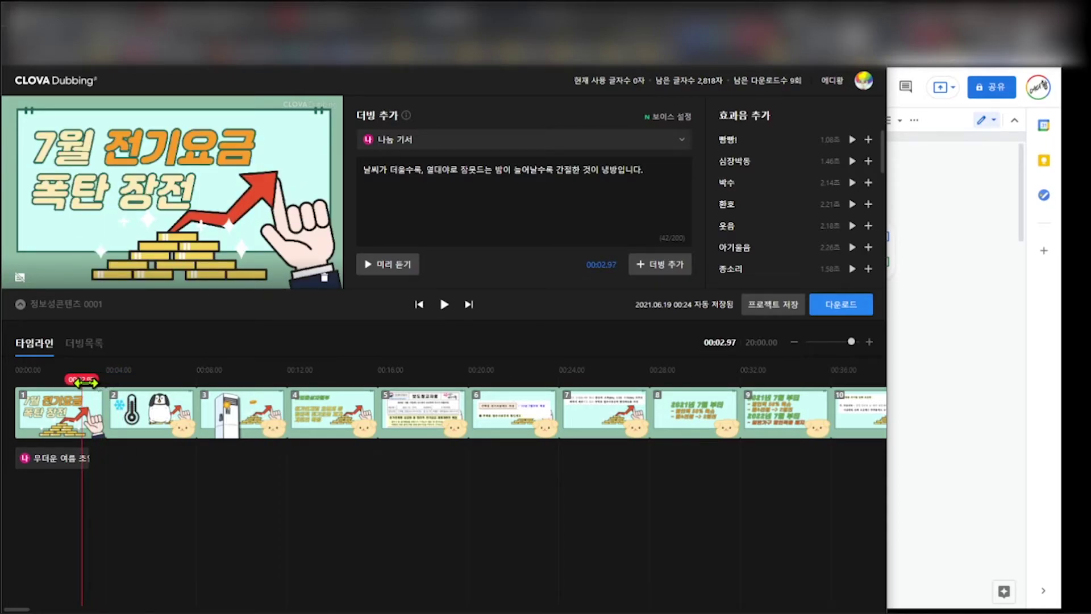
pyautogui.moveTo(85, 382); pyautogui.dragTo(94, 382)
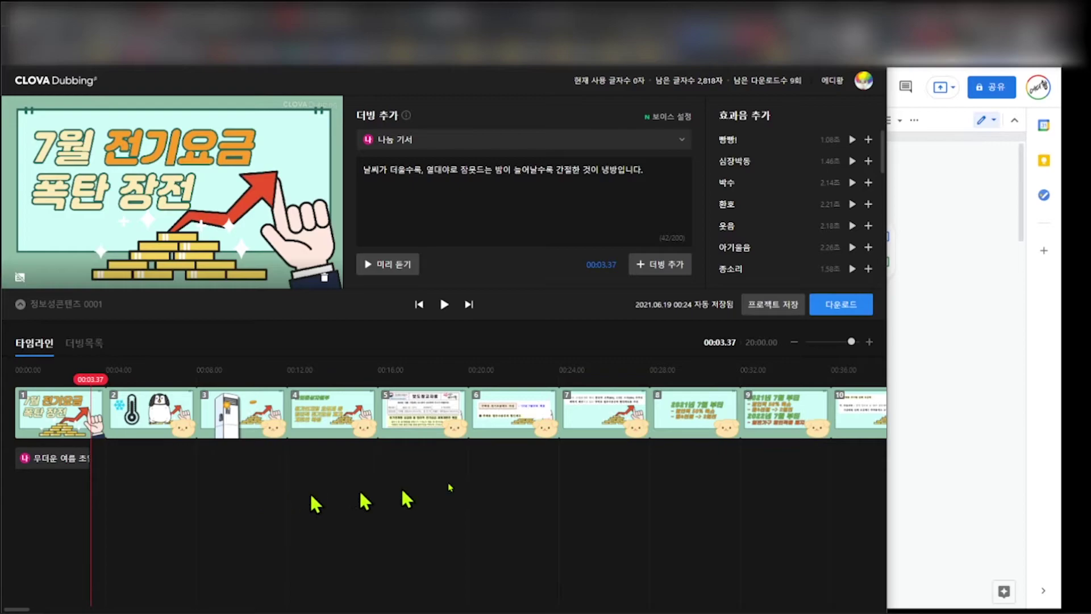
pyautogui.click(851, 341)
pyautogui.click(832, 342)
pyautogui.click(831, 342)
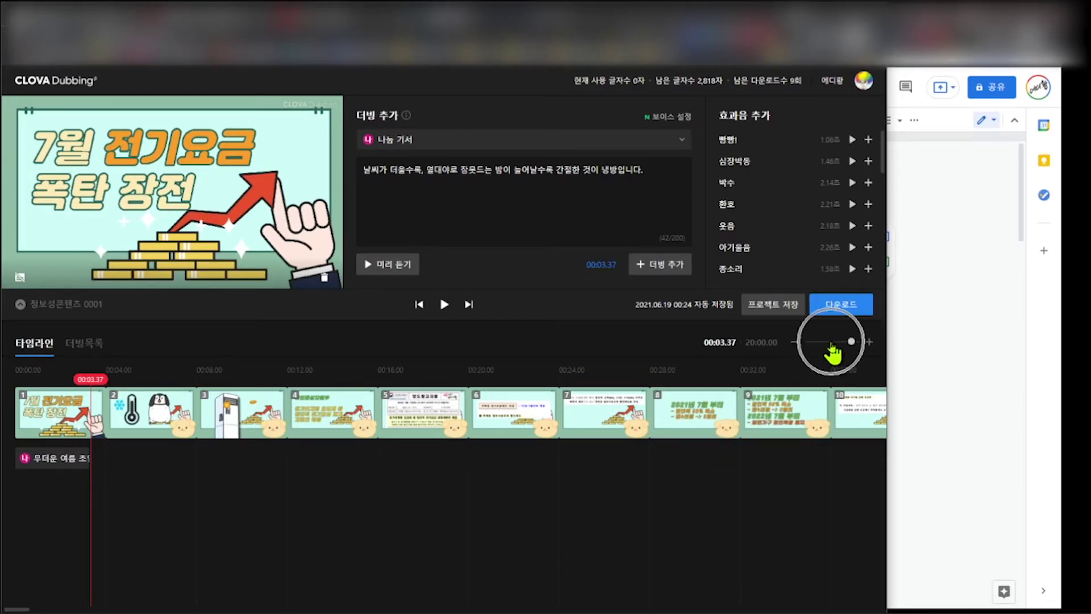
pyautogui.click(795, 343)
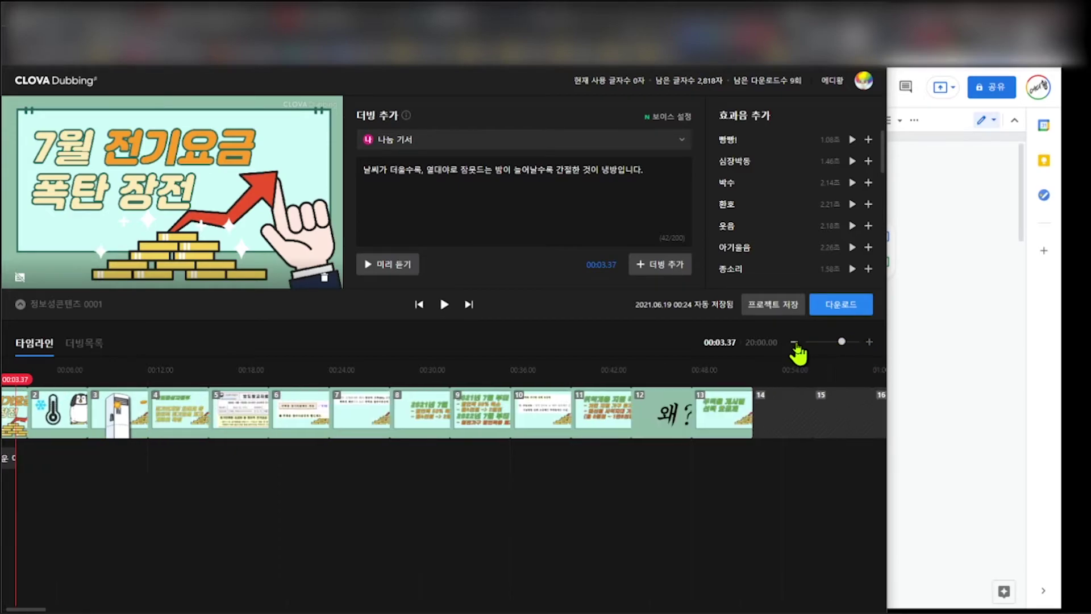
pyautogui.click(869, 342)
pyautogui.click(870, 343)
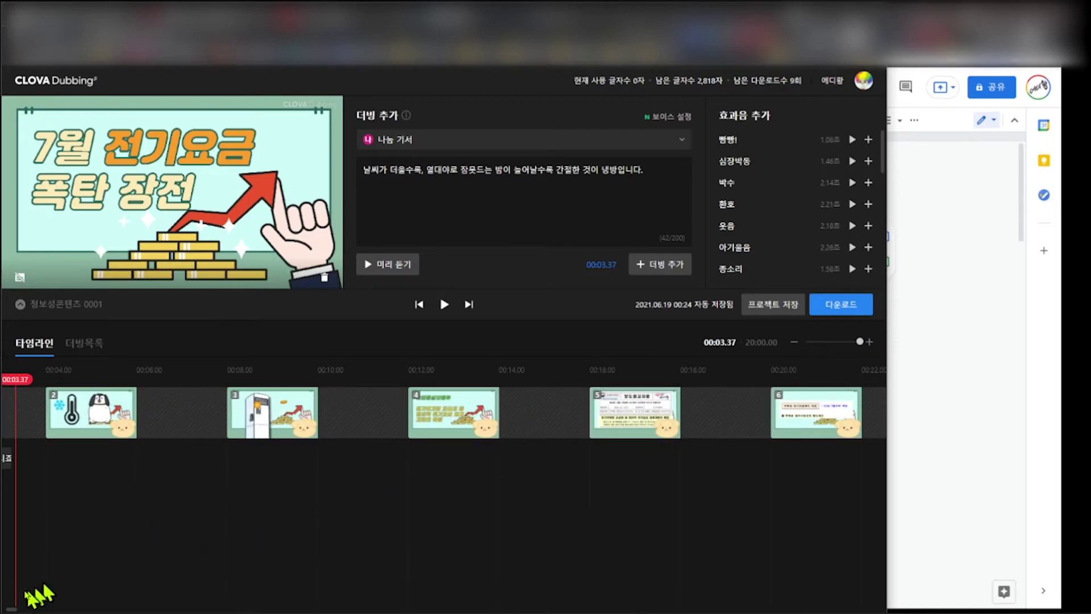
pyautogui.moveTo(11, 610); pyautogui.dragTo(6, 609)
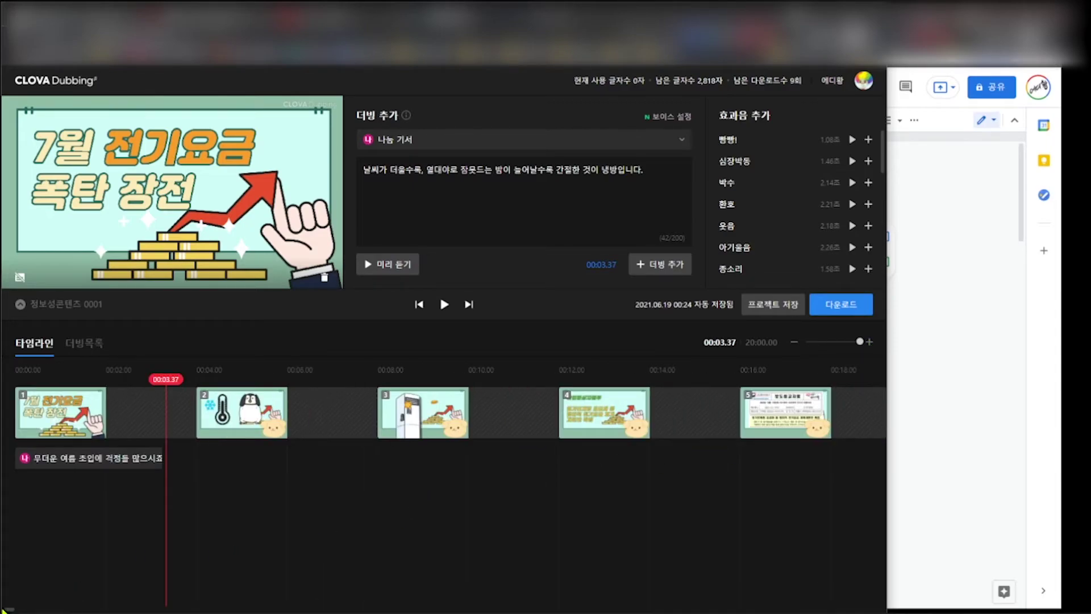
pyautogui.moveTo(168, 377); pyautogui.dragTo(168, 376)
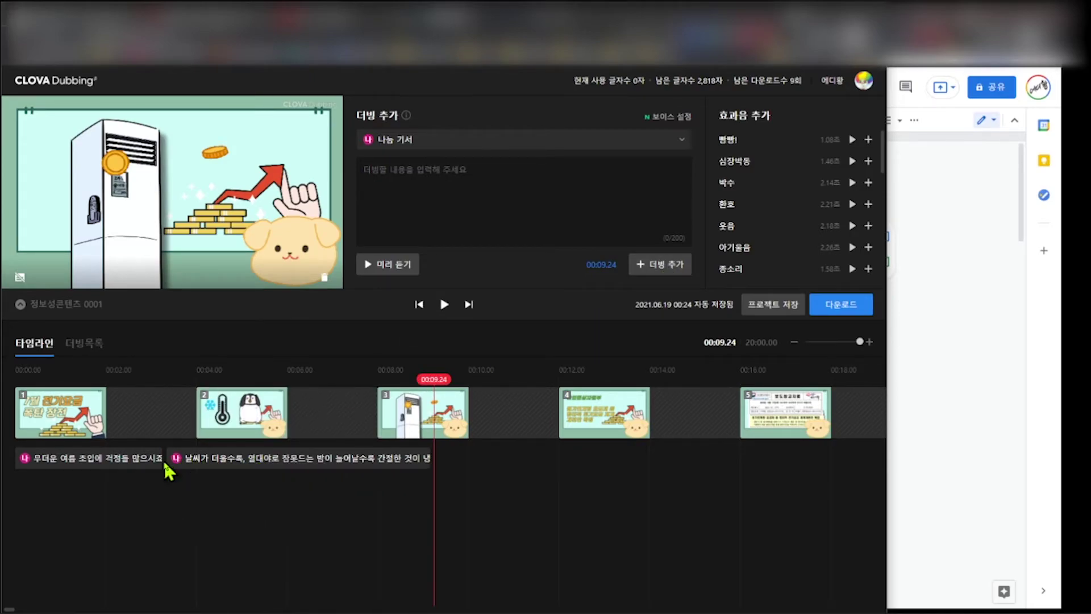
# - Move the second dubbing clip directly against the end of the first, starting at 00:03.26
pyautogui.click(268, 461)
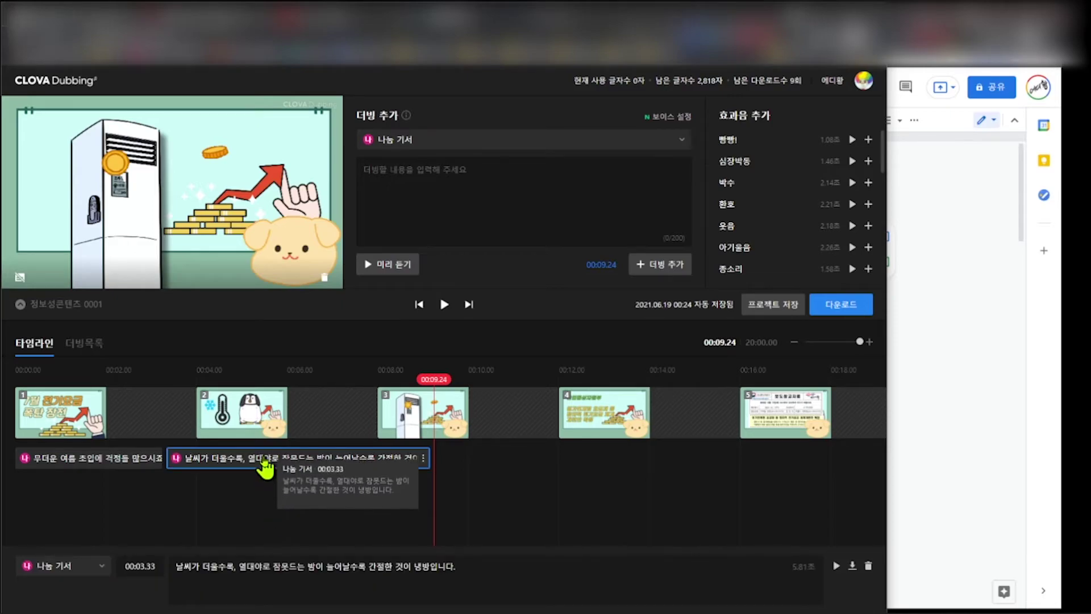
pyautogui.moveTo(265, 466); pyautogui.dragTo(176, 463)
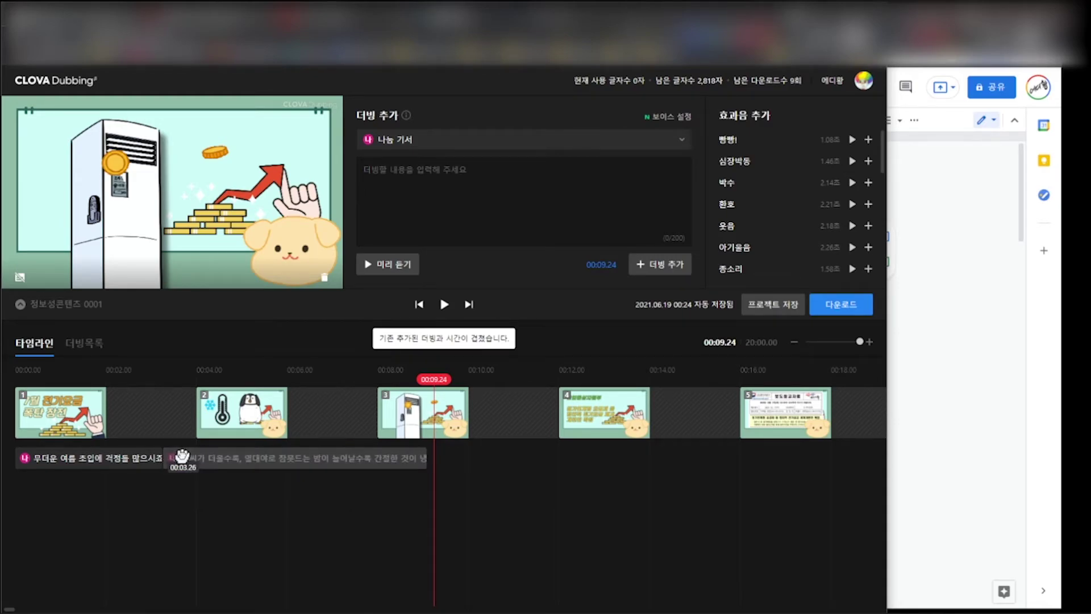
pyautogui.click(203, 500)
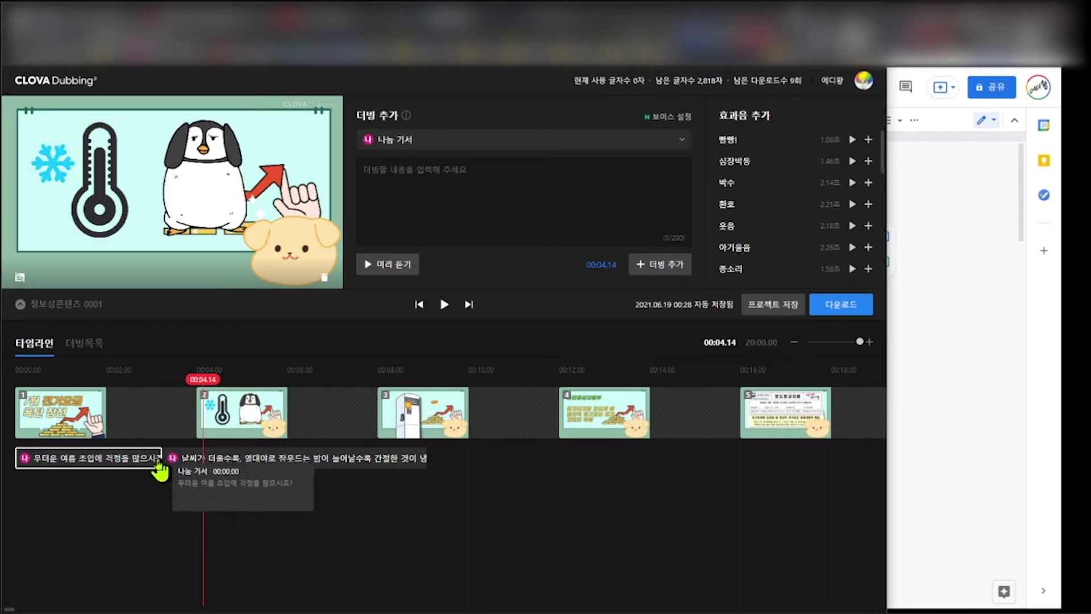
# - Review the second dubbing clip's voice options, keep 나눔 기서, and play both dubbing clips from the start of the timeline
pyautogui.click(295, 461)
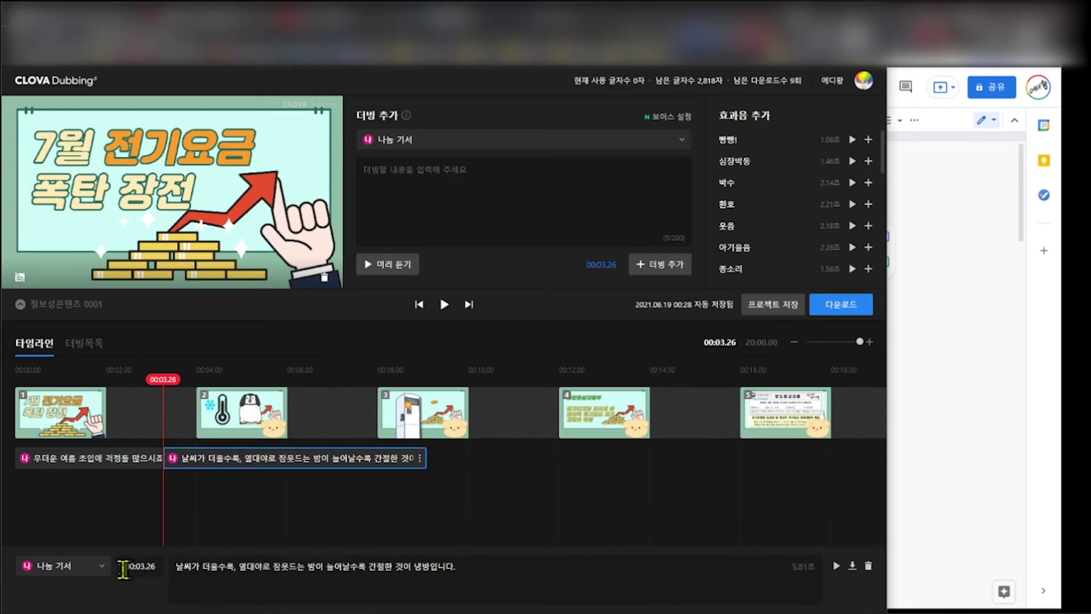
pyautogui.click(219, 574)
pyautogui.click(107, 566)
pyautogui.click(263, 571)
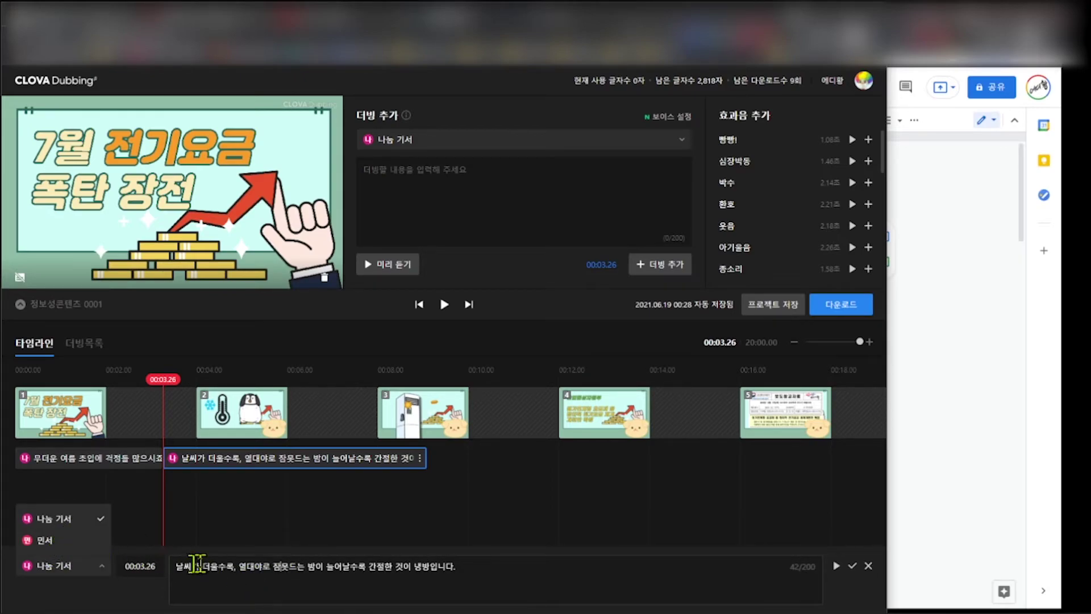
pyautogui.click(105, 519)
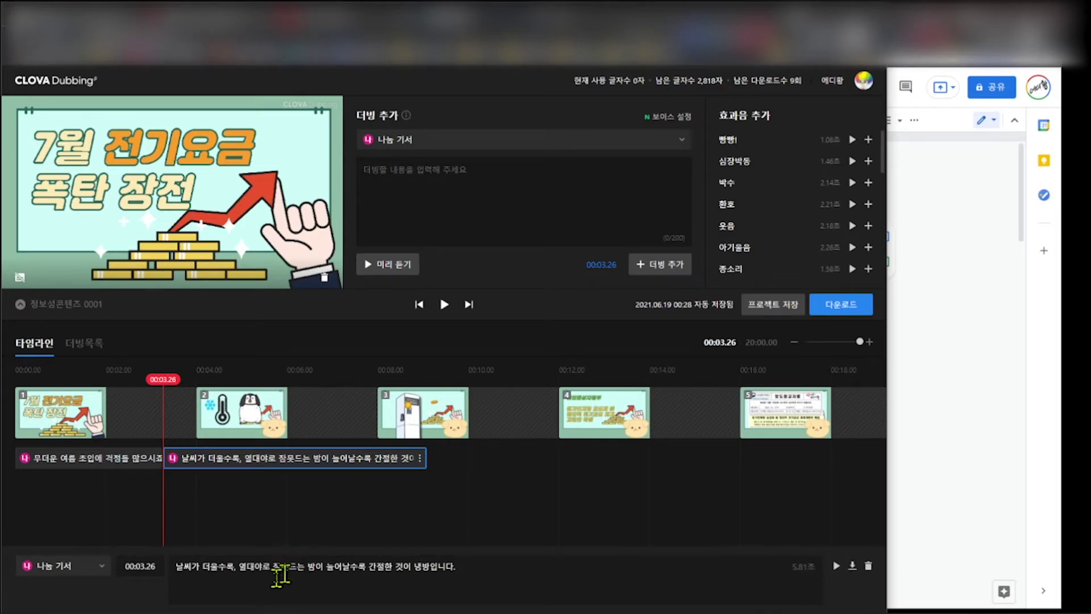
pyautogui.moveTo(164, 380); pyautogui.dragTo(18, 380)
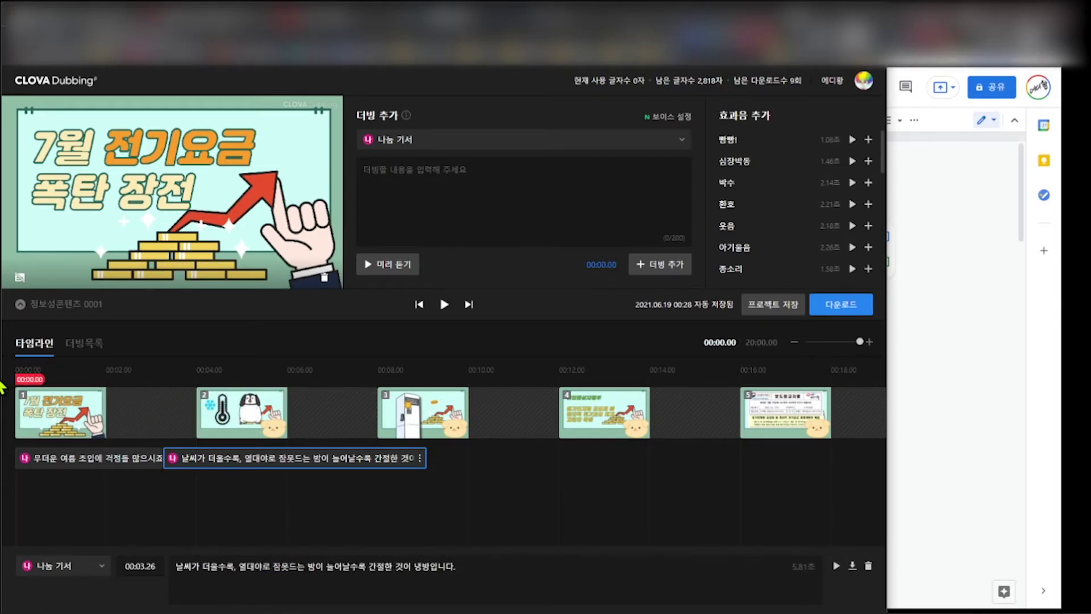
pyautogui.press('space')
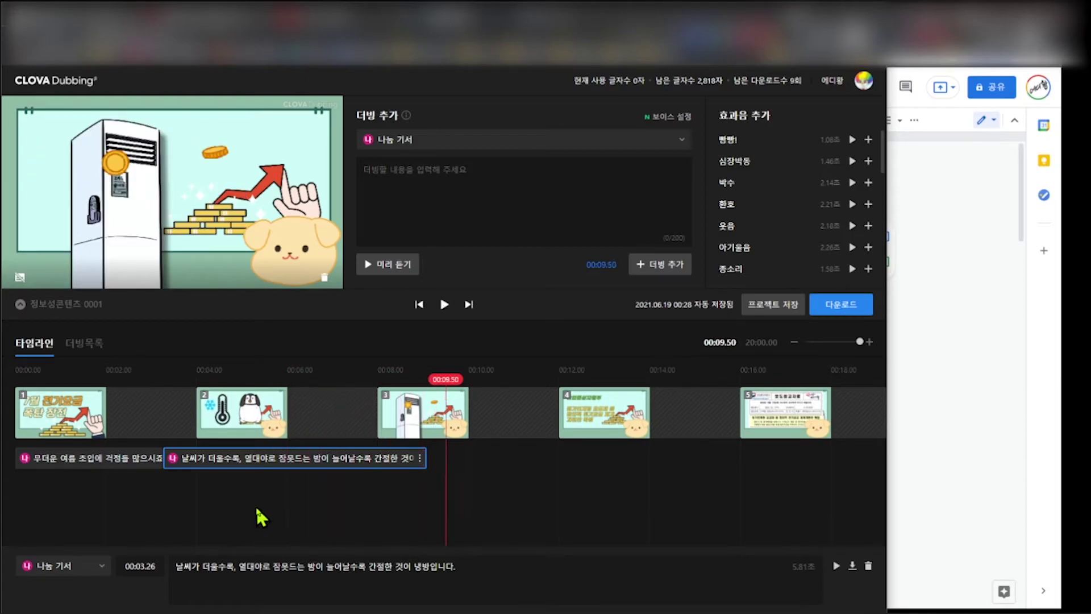
# - Copy the sentence 특히 에어컨을 사랑 하시는 분들에게는 전기세 폭탄도 더위 만큼이나 두렵게 합니다. from the Google Docs script into the CLOVA Dubbing text
pyautogui.click(910, 328)
pyautogui.click(475, 313)
pyautogui.moveTo(448, 263); pyautogui.dragTo(591, 281)
pyautogui.hotkey('ctrl', 'c')
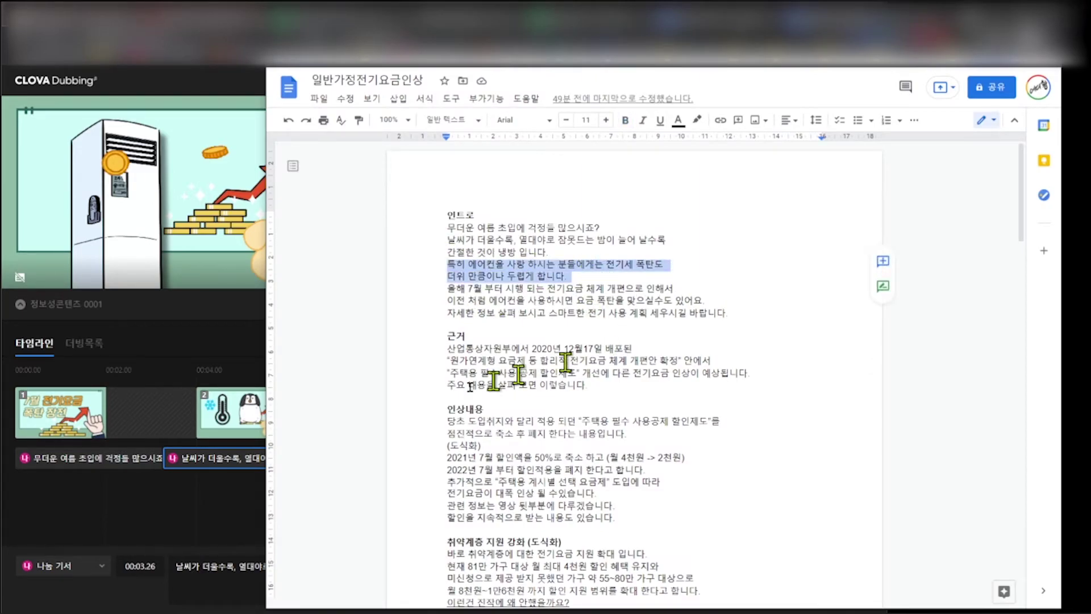
pyautogui.click(236, 514)
pyautogui.click(403, 186)
pyautogui.hotkey('ctrl', 'v')
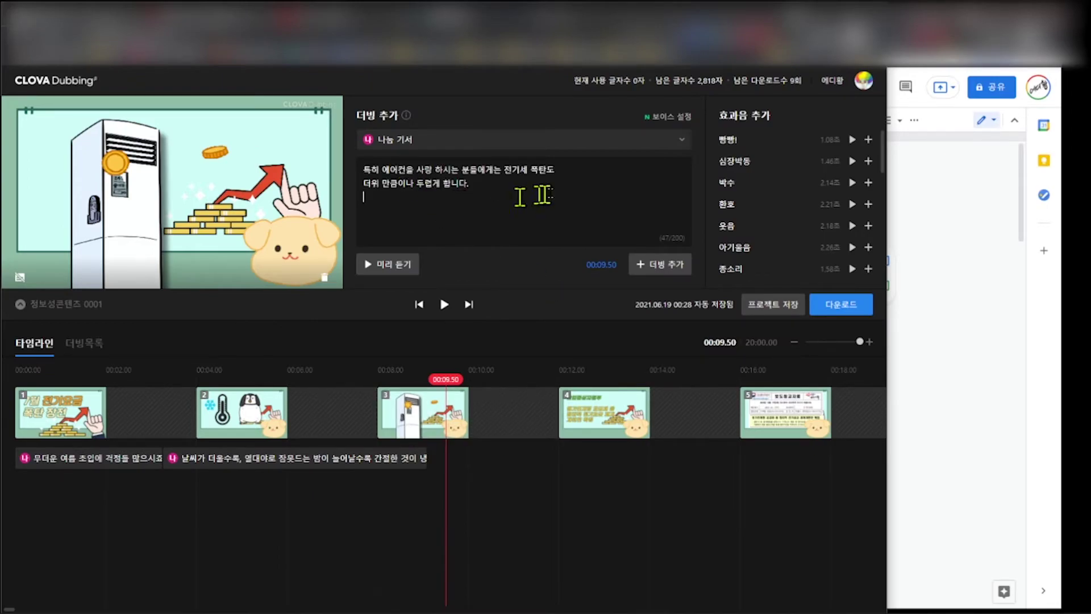
# - Add the sentence without its line break as a third dubbing clip and place it against the second clip's end, starting at 00:09.10
pyautogui.press('Home')
pyautogui.press('BackSpace')
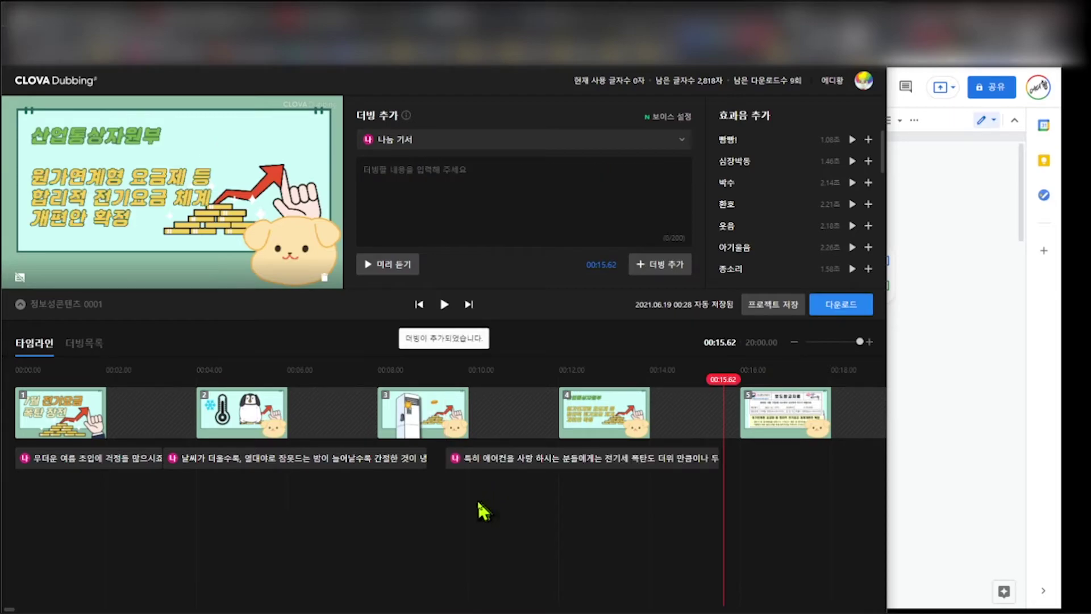
pyautogui.moveTo(470, 464)
pyautogui.mouseDown()
pyautogui.moveTo(445, 460)
pyautogui.moveTo(460, 459)
pyautogui.mouseUp()
# - Play the timeline from the beginning to listen to how the third dubbing clip follows the first two
pyautogui.click(432, 376)
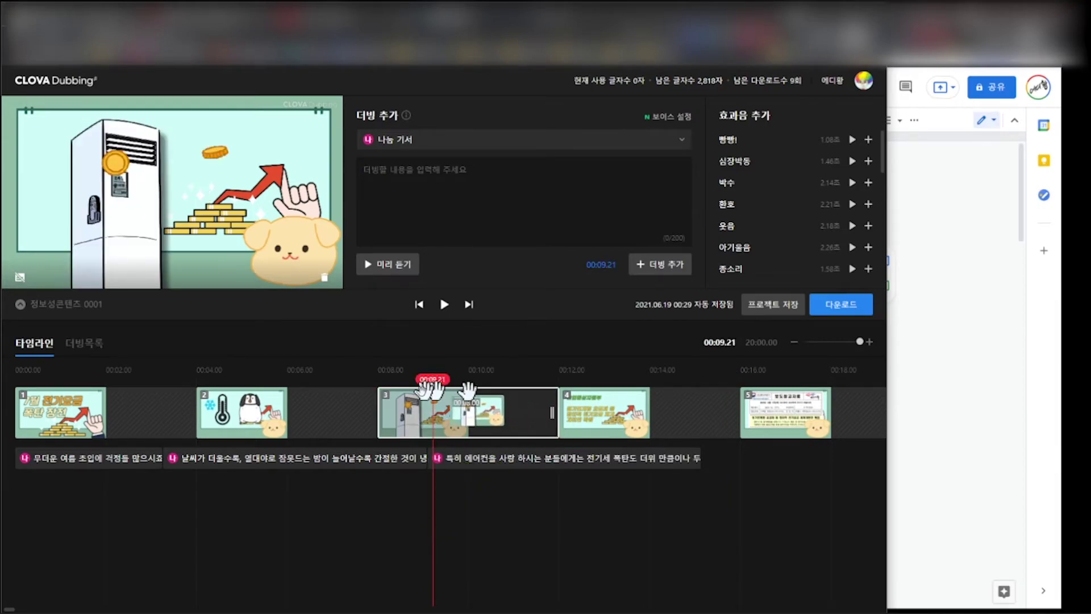
pyautogui.moveTo(432, 378); pyautogui.dragTo(46, 377)
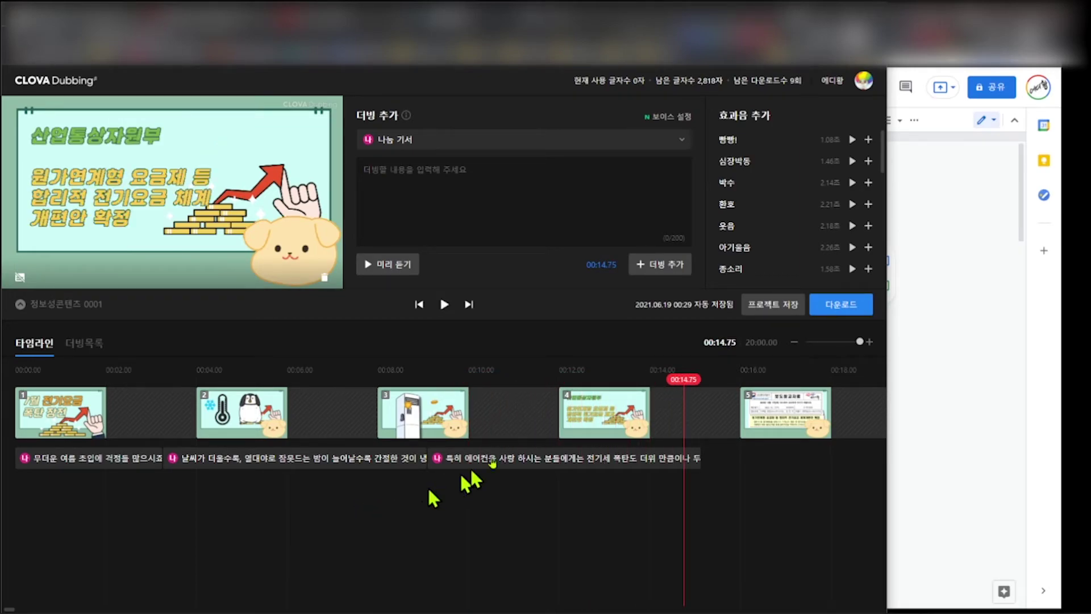
pyautogui.moveTo(673, 379); pyautogui.dragTo(94, 388)
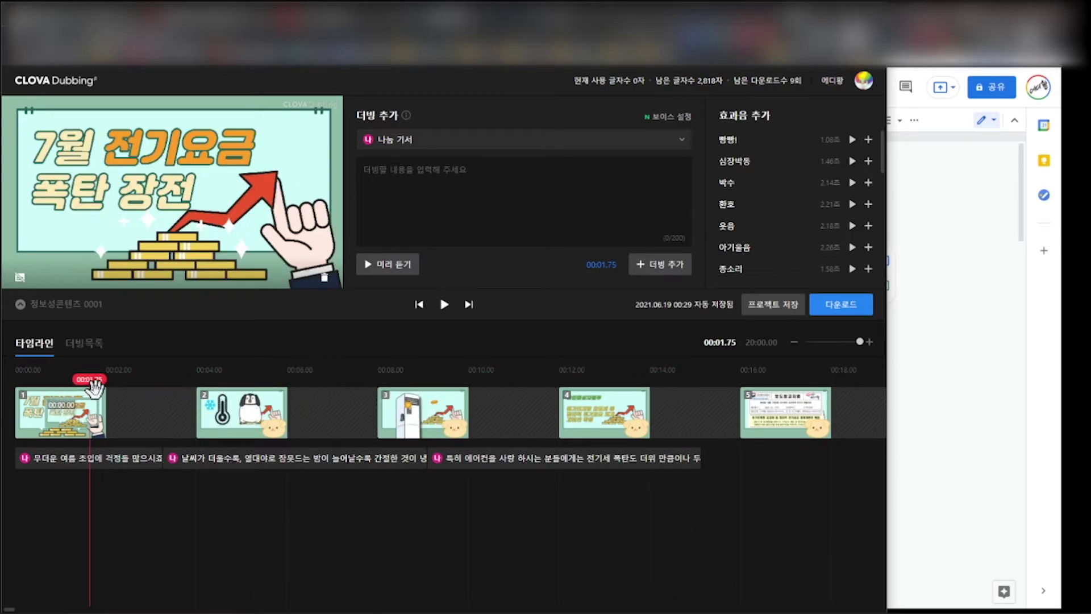
# - Examine the dubbing notes at the end of the Google Docs script on spacing, pause marks, and writing numbers and English in Korean
pyautogui.click(966, 385)
pyautogui.scroll(-3, 597, 482)
pyautogui.scroll(-15, 598, 482)
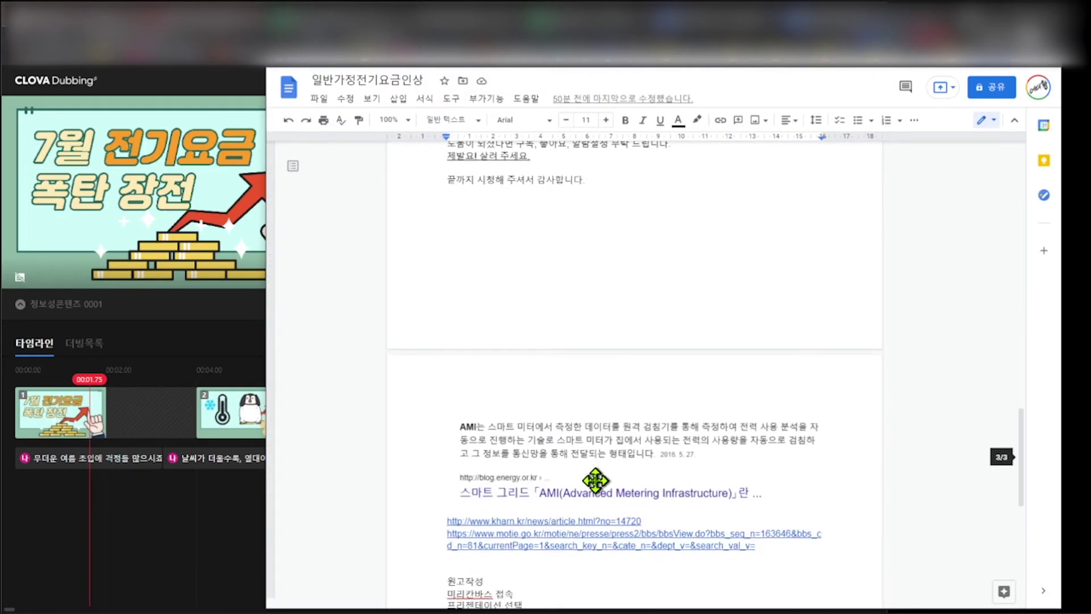
pyautogui.scroll(3, 592, 483)
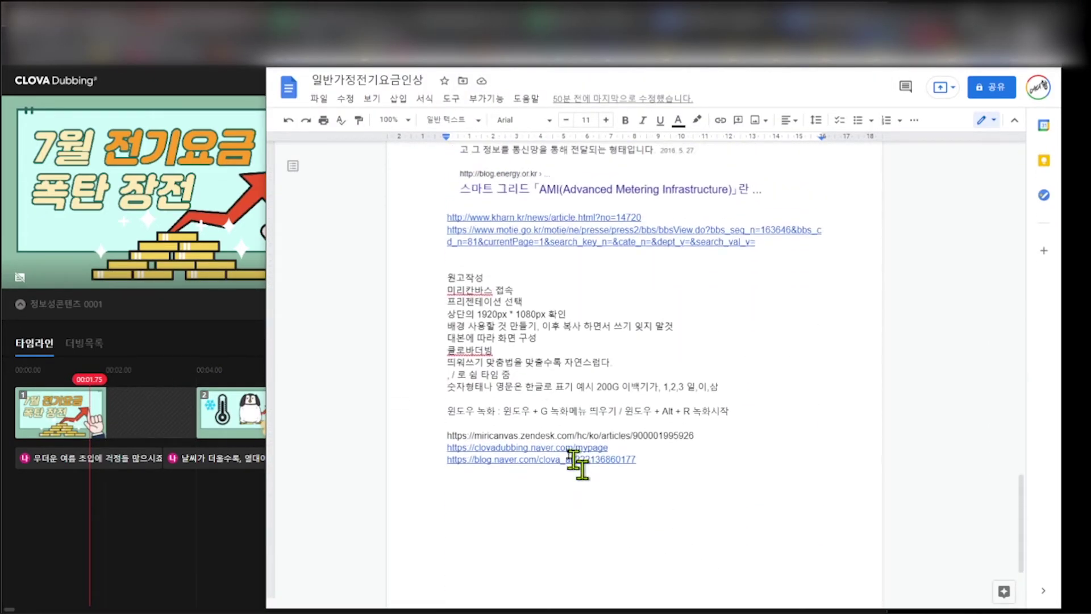
pyautogui.click(471, 351)
pyautogui.click(509, 363)
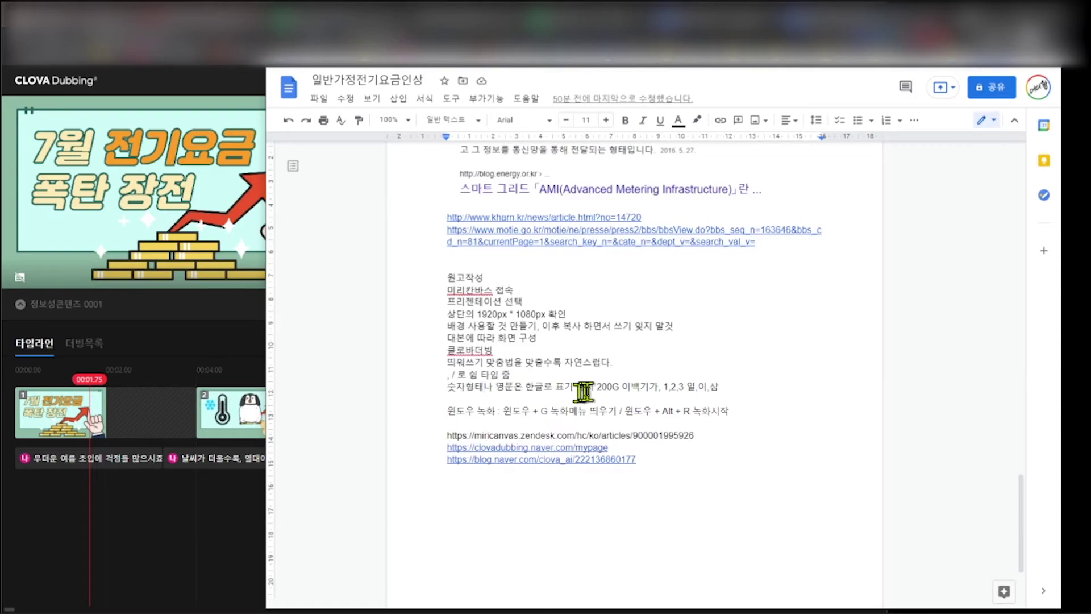
pyautogui.moveTo(597, 389); pyautogui.dragTo(619, 390)
pyautogui.click(632, 387)
pyautogui.doubleClick(653, 387)
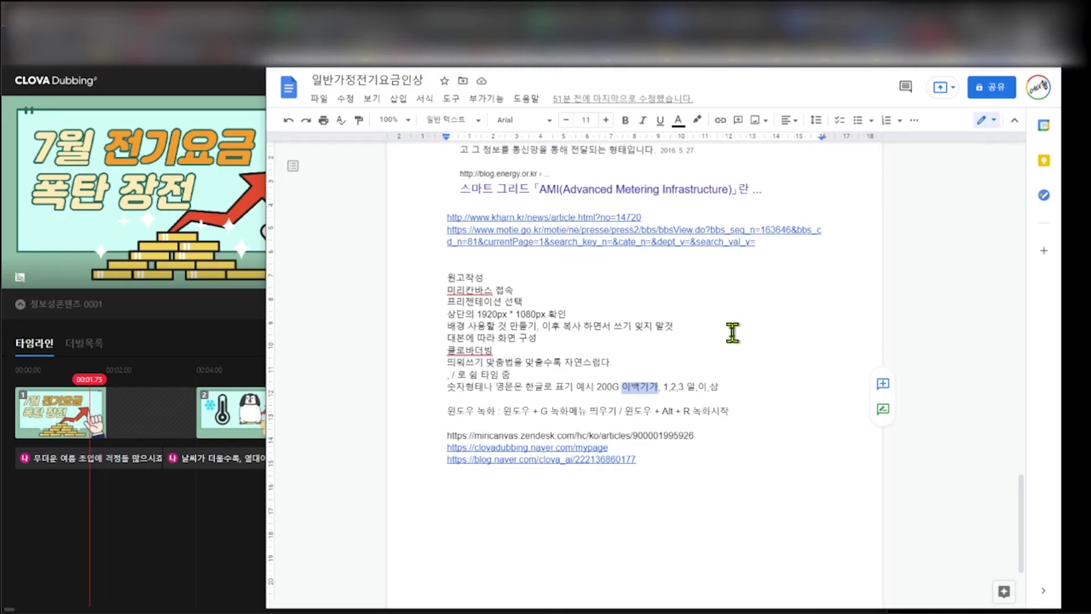
pyautogui.moveTo(687, 386); pyautogui.dragTo(719, 386)
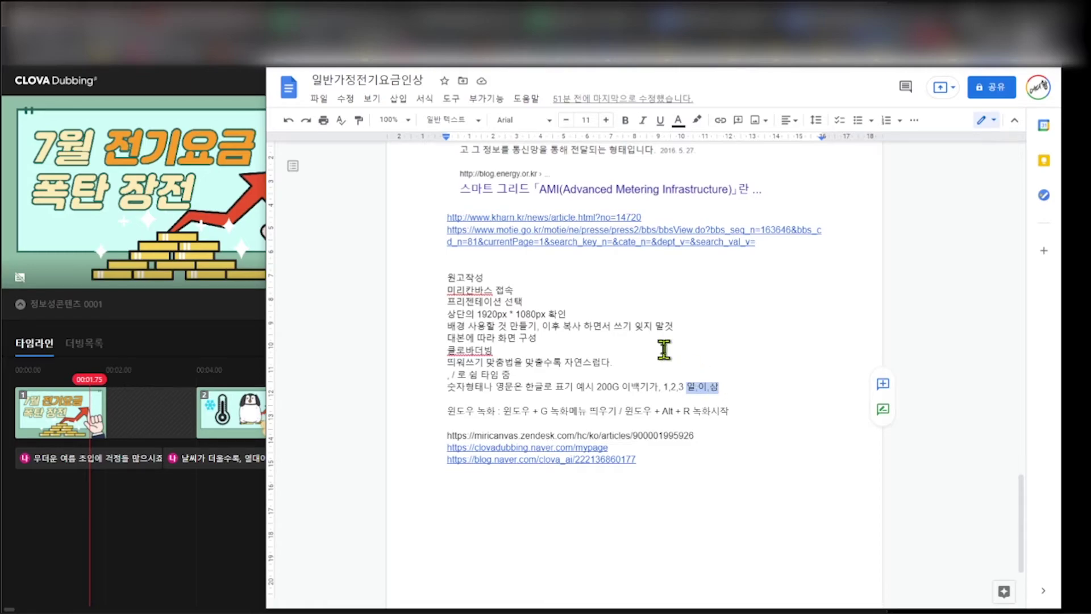
# - Return to CLOVA Dubbing and play the three dubbing clips from 00:00.00, checking them against the slide changes
pyautogui.click(211, 526)
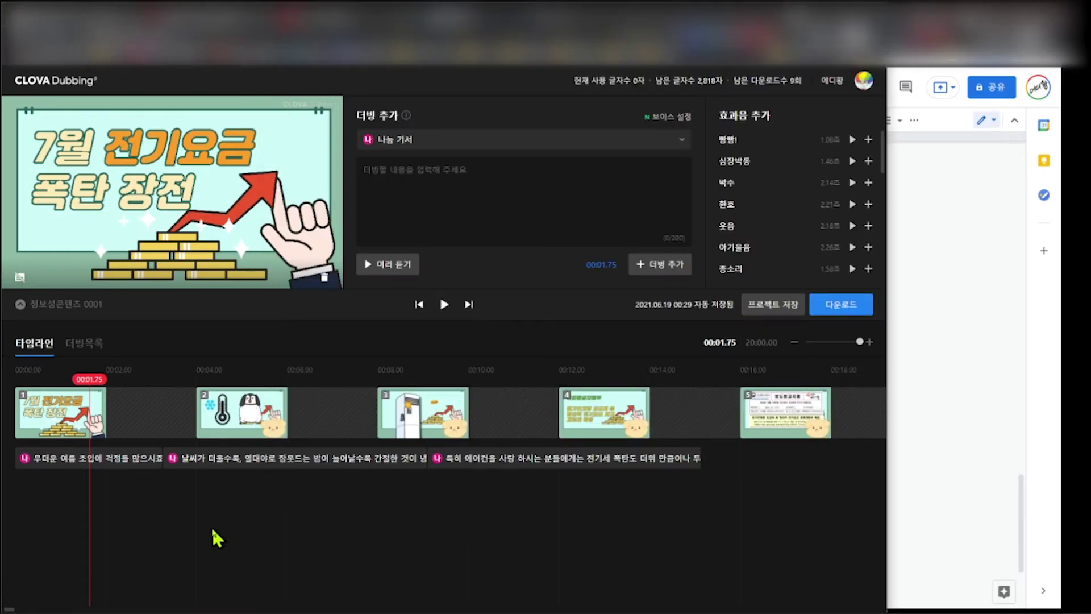
pyautogui.moveTo(211, 379); pyautogui.dragTo(17, 379)
pyautogui.click(84, 409)
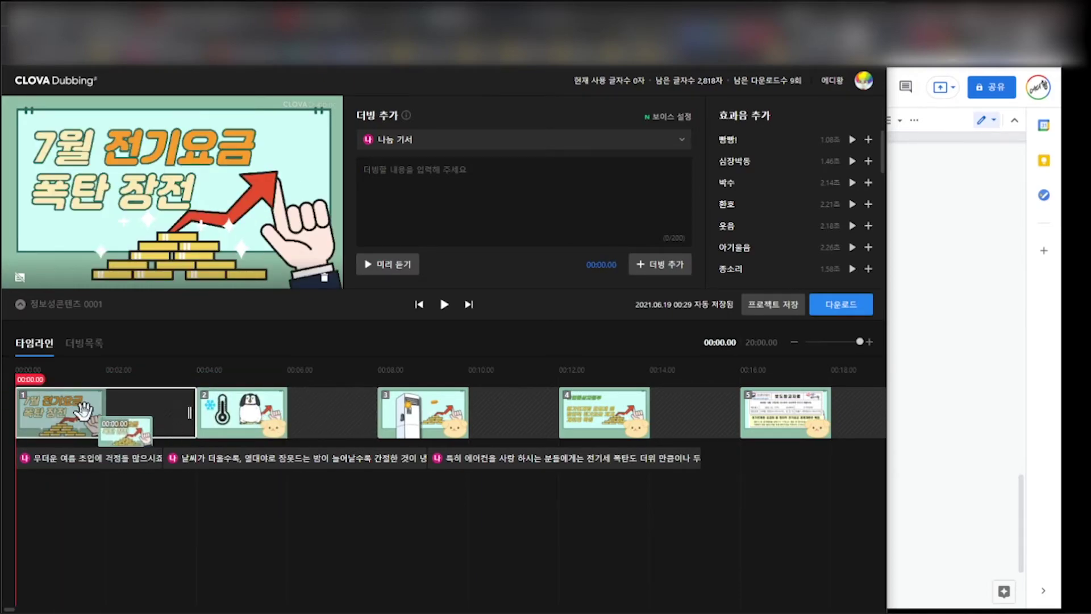
pyautogui.moveTo(84, 409); pyautogui.dragTo(133, 510)
pyautogui.press('space')
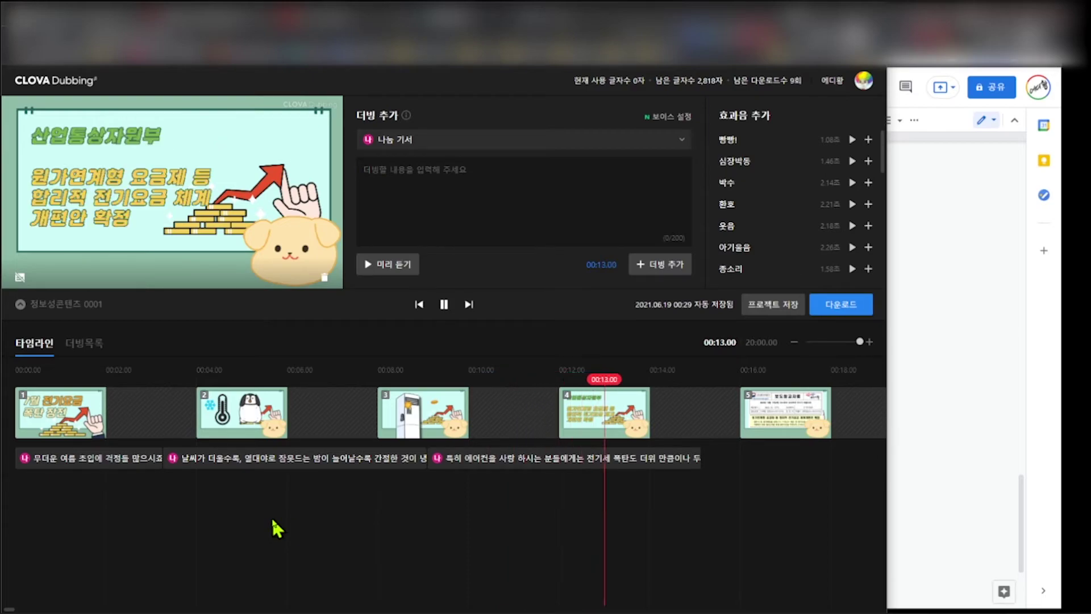
pyautogui.press('space')
# - Extend the third slide, with the air conditioner, until it ends together with the third dubbing clip
pyautogui.moveTo(718, 377); pyautogui.dragTo(410, 379)
pyautogui.moveTo(452, 415); pyautogui.dragTo(592, 479)
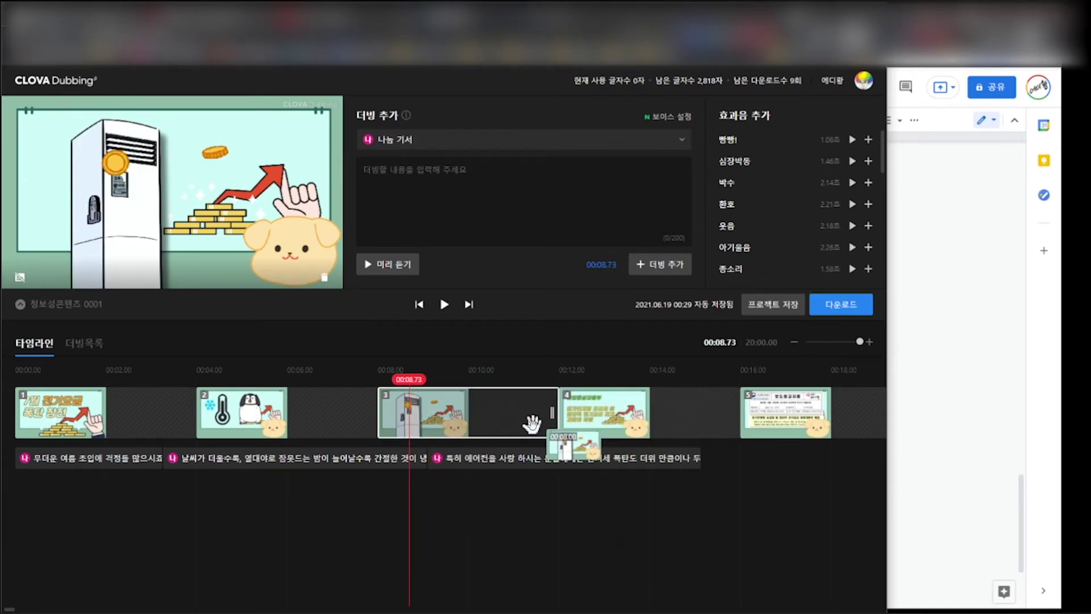
pyautogui.click(491, 420)
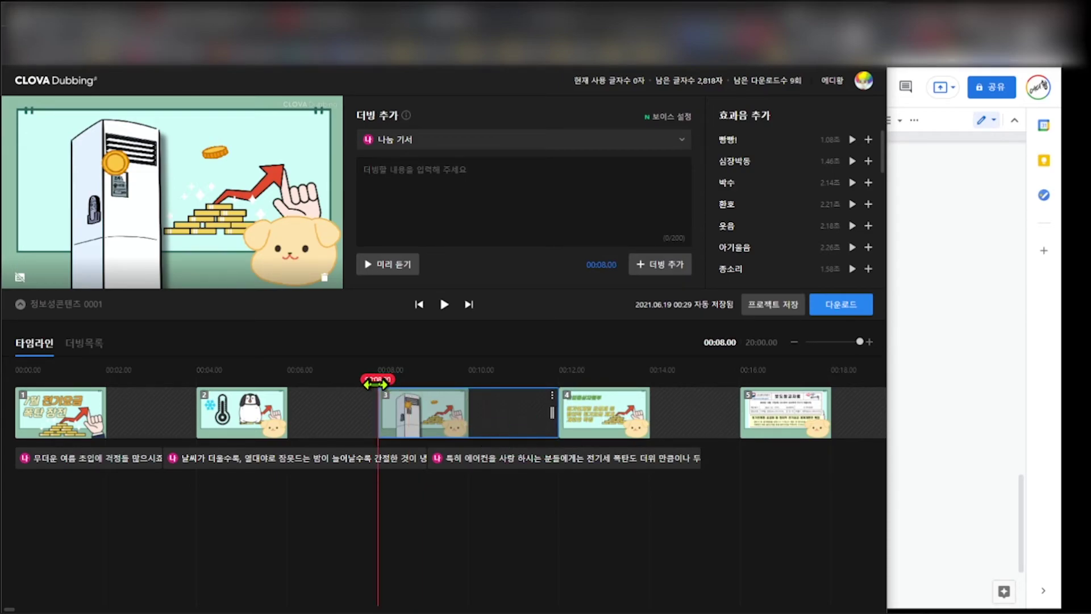
pyautogui.moveTo(377, 379); pyautogui.dragTo(461, 388)
pyautogui.moveTo(489, 412)
pyautogui.mouseDown()
pyautogui.moveTo(558, 419)
pyautogui.moveTo(318, 426)
pyautogui.moveTo(389, 410)
pyautogui.moveTo(496, 421)
pyautogui.mouseUp()
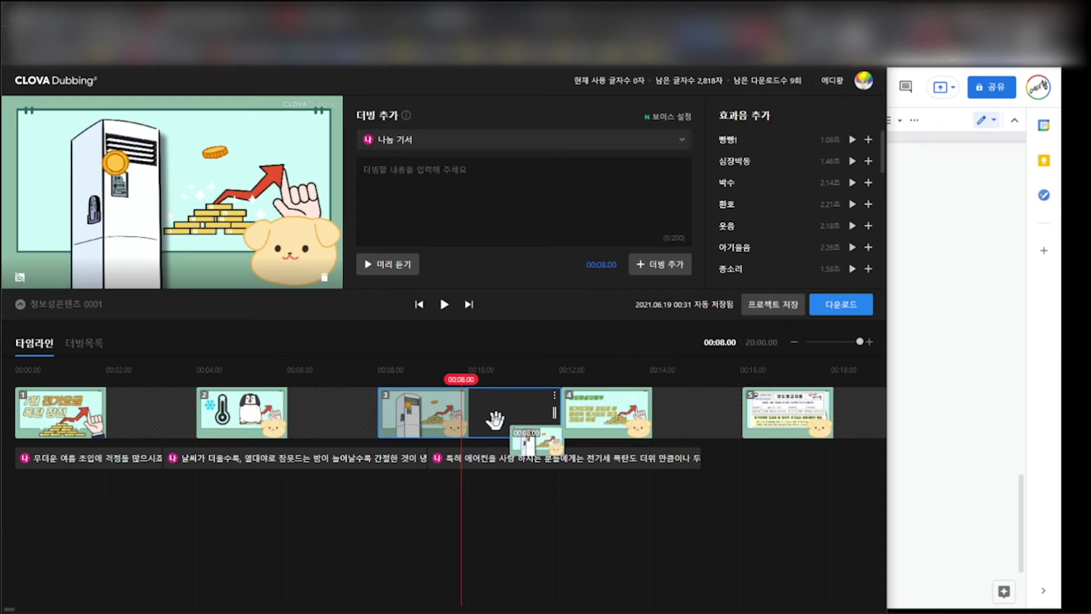
pyautogui.moveTo(496, 420); pyautogui.dragTo(553, 419)
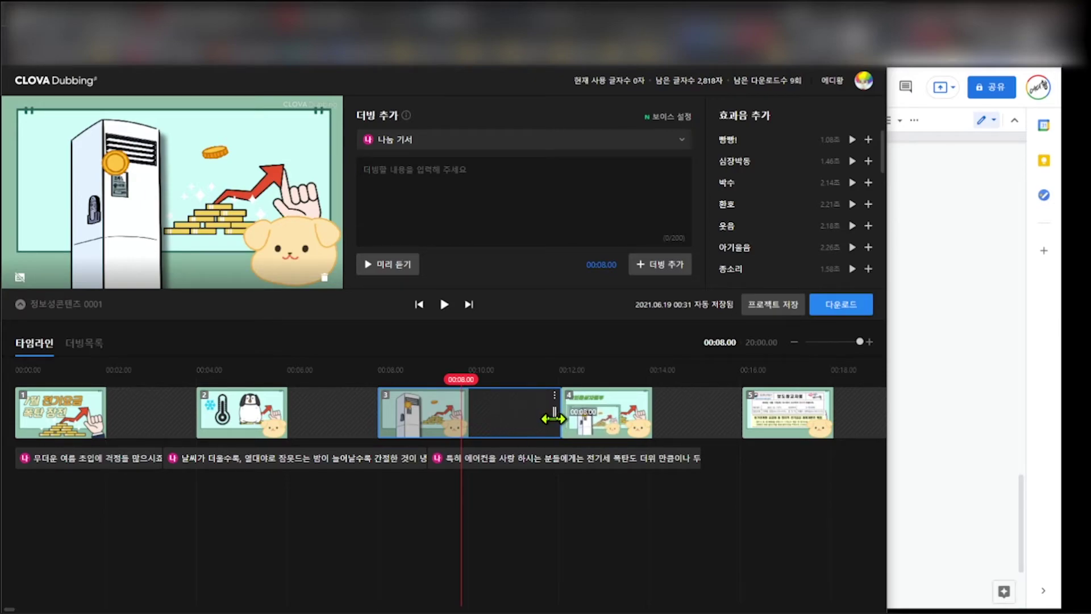
pyautogui.moveTo(553, 418); pyautogui.dragTo(3, 387)
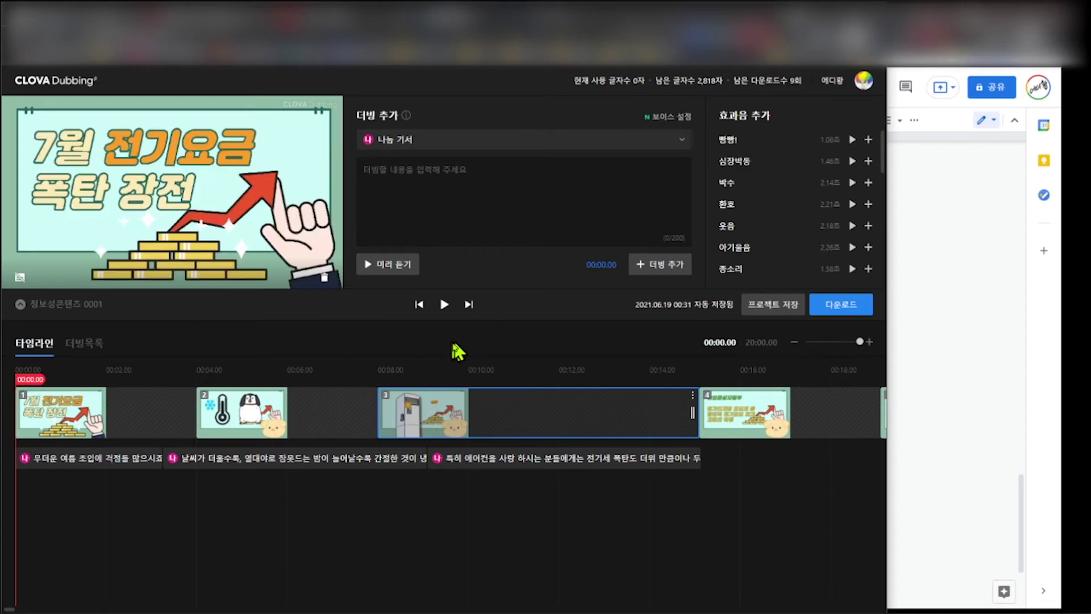
# - Play the video from the start and replay the extended third slide to check its timing with the dubbing
pyautogui.press('space')
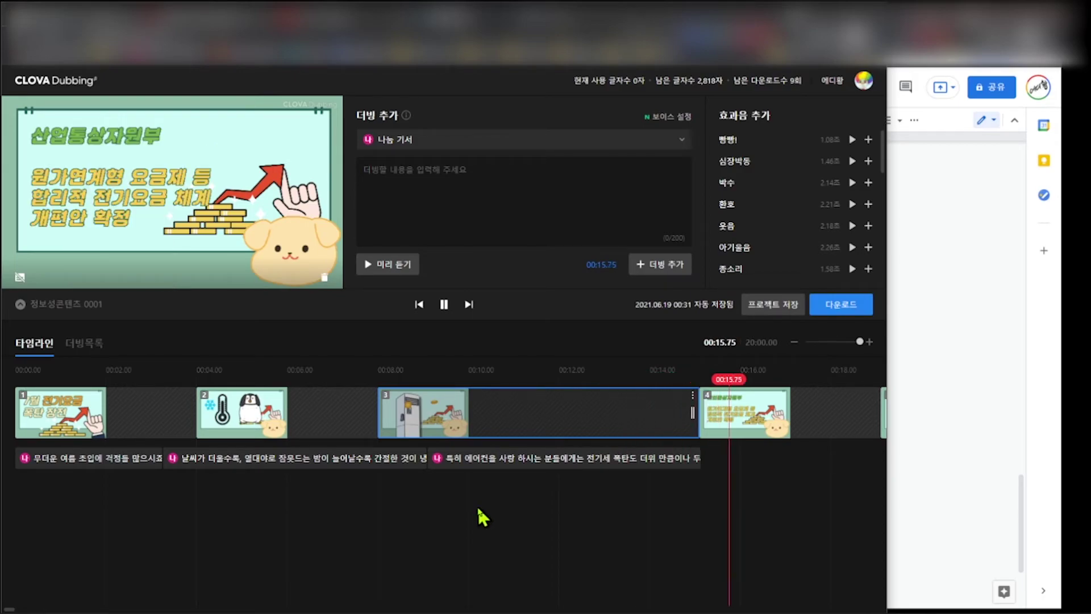
pyautogui.moveTo(25, 379); pyautogui.dragTo(393, 377)
pyautogui.press('space')
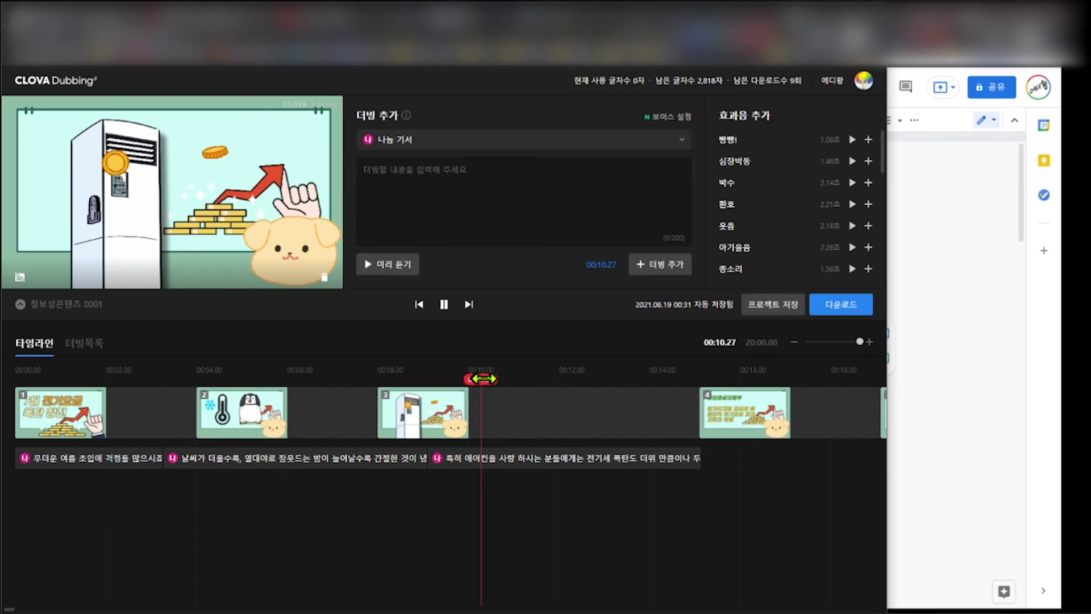
# - Add the 쿵! sound effect under the third dubbing clip at about 00:12.4
pyautogui.moveTo(544, 378); pyautogui.dragTo(563, 381)
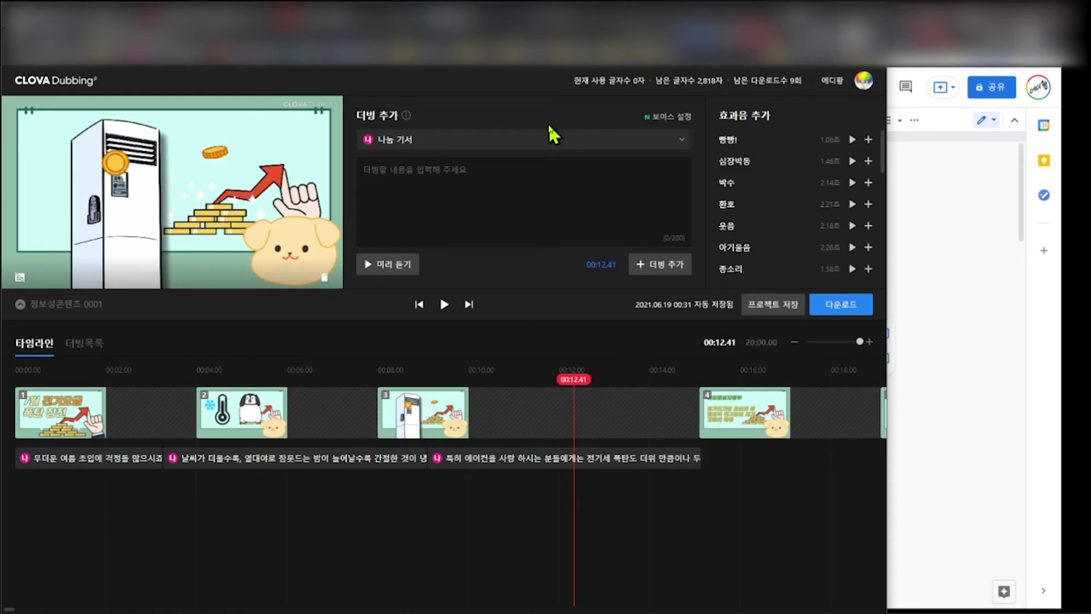
pyautogui.scroll(-5, 774, 187)
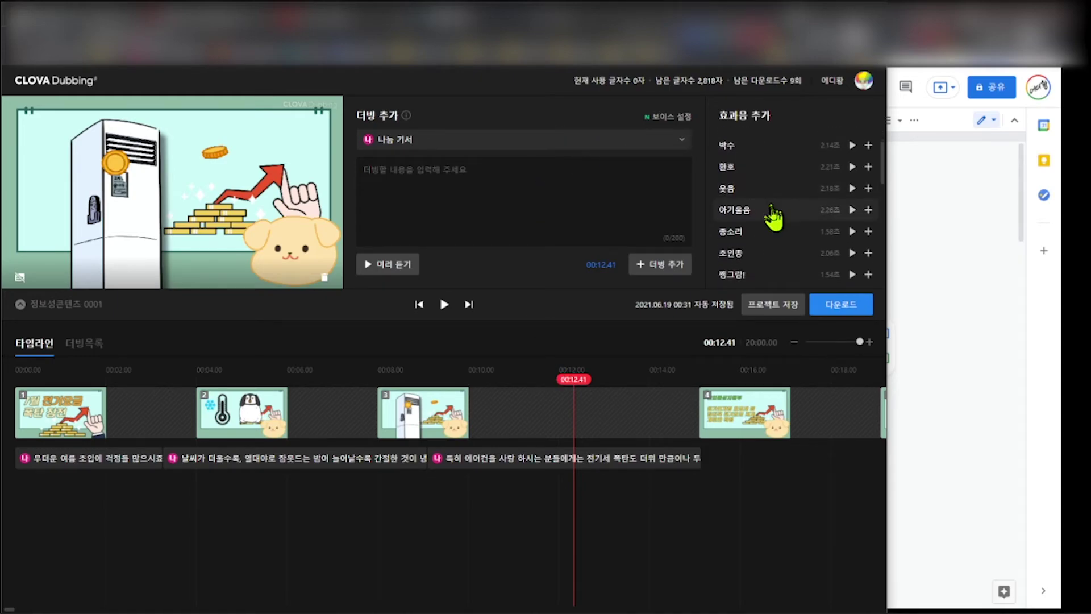
pyautogui.scroll(-6, 774, 223)
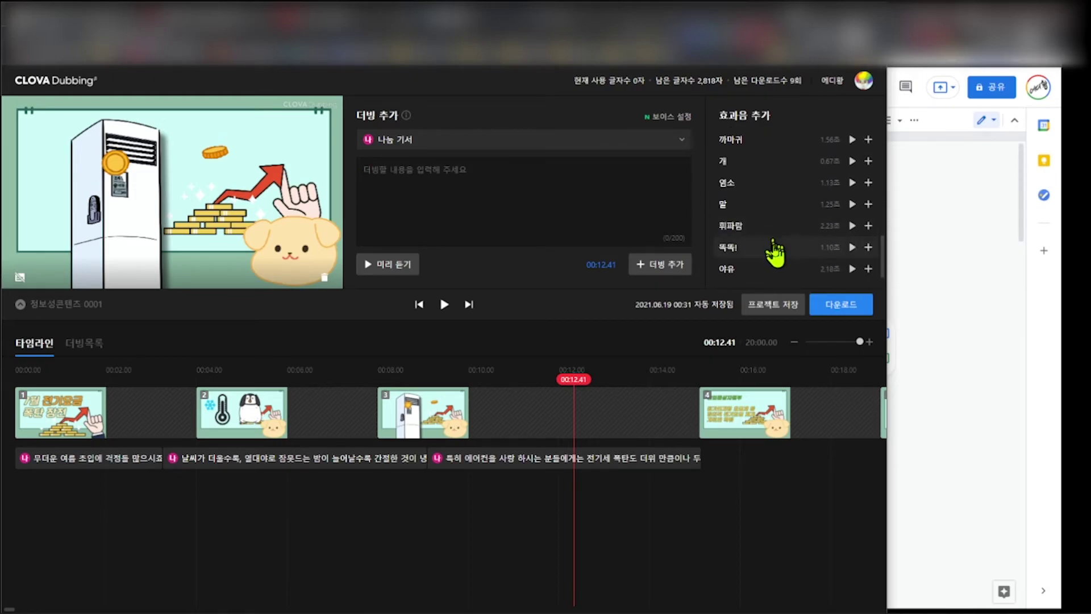
pyautogui.scroll(10, 773, 273)
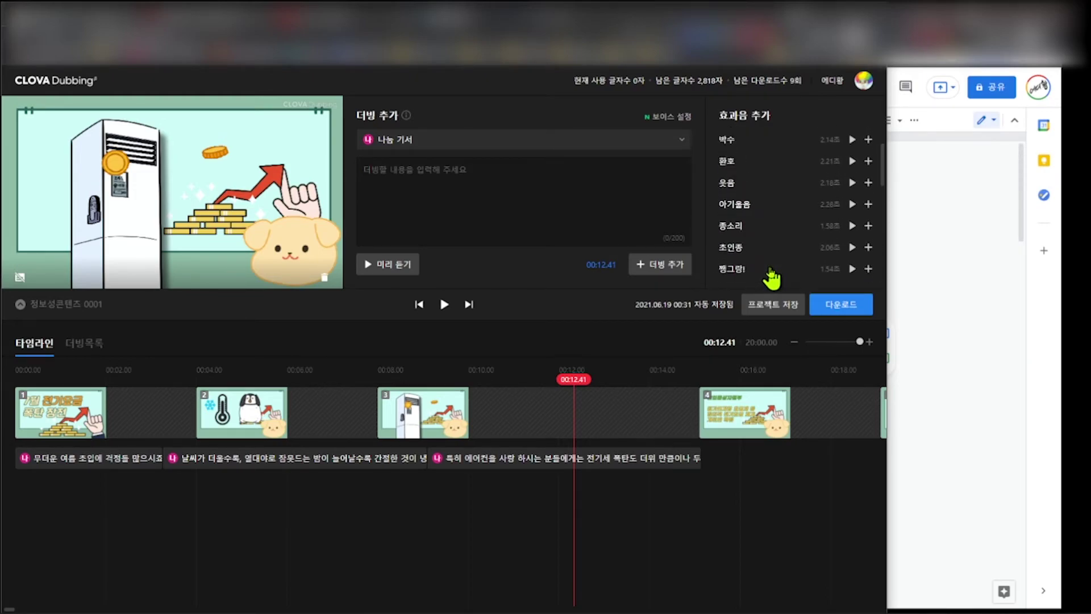
pyautogui.scroll(-5, 761, 247)
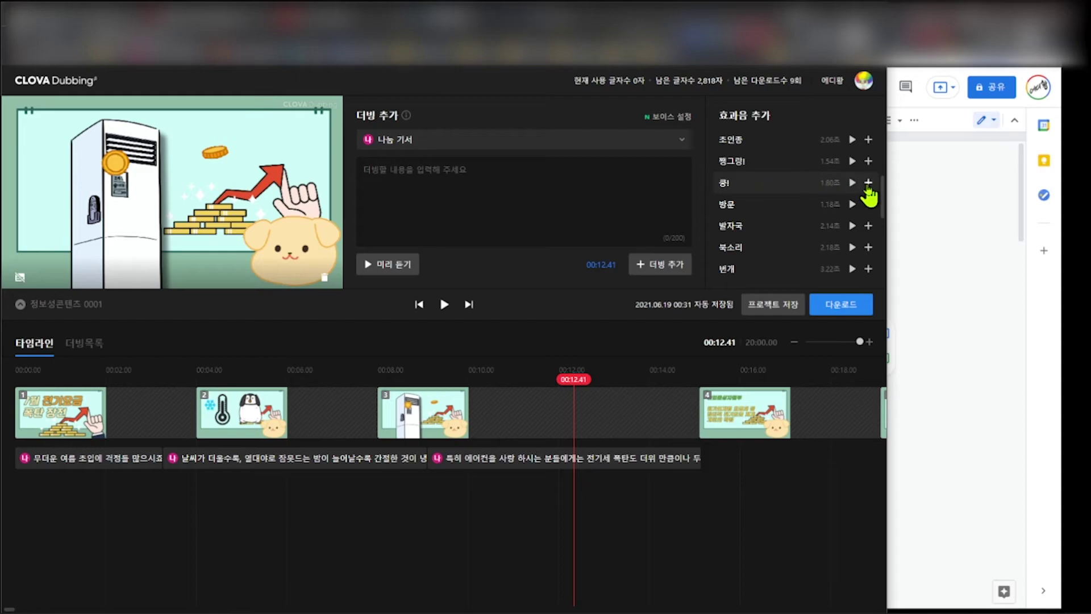
pyautogui.click(867, 183)
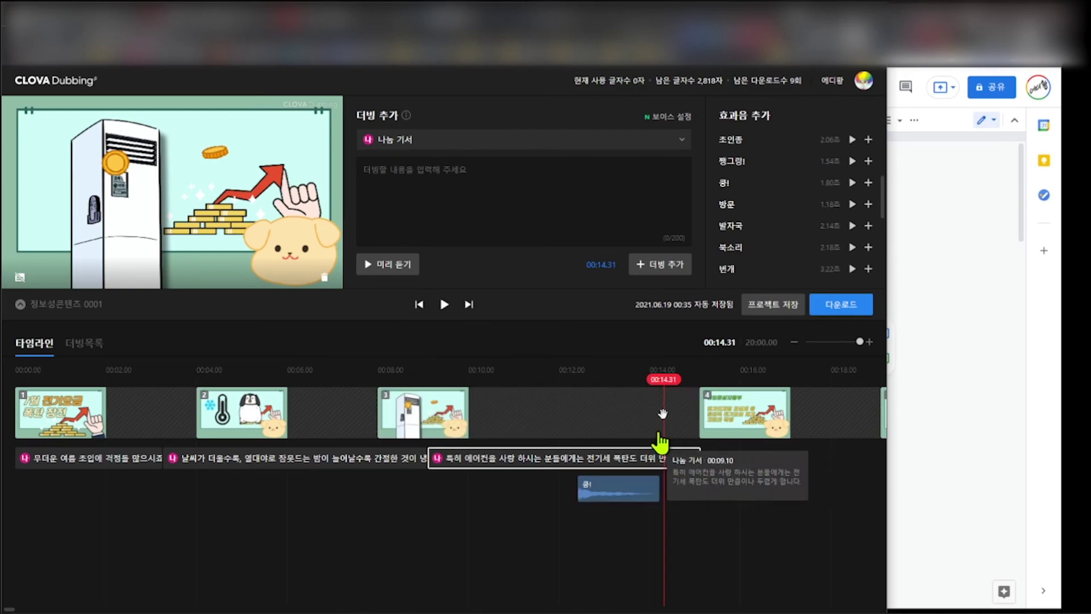
# - Listen to the 쿵! sound effect with the dubbing, move it earlier to about 00:12.0, and replay that section
pyautogui.moveTo(670, 376); pyautogui.dragTo(584, 386)
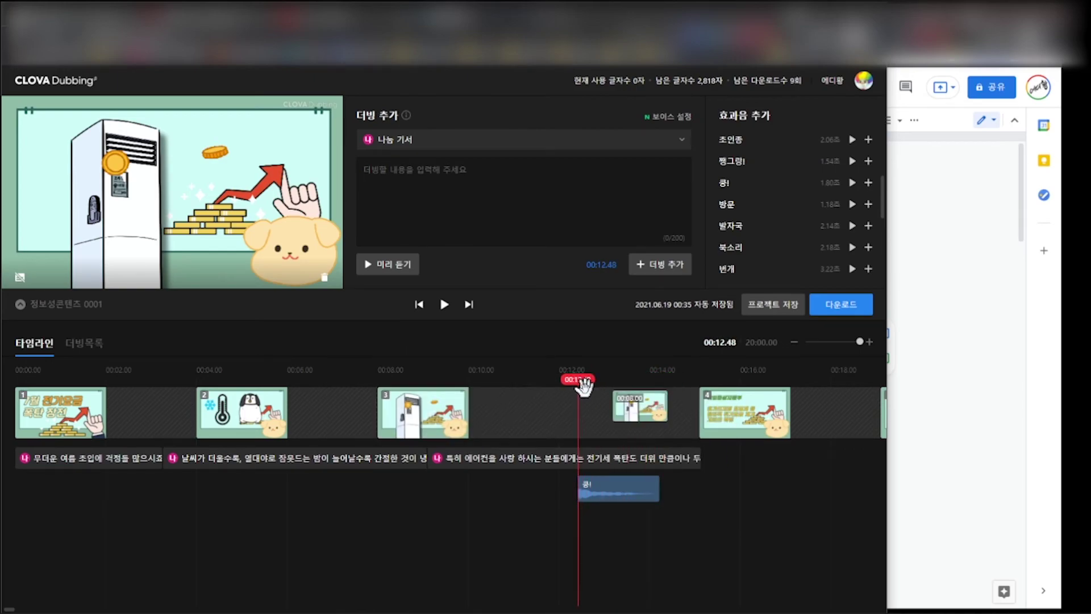
pyautogui.press('space')
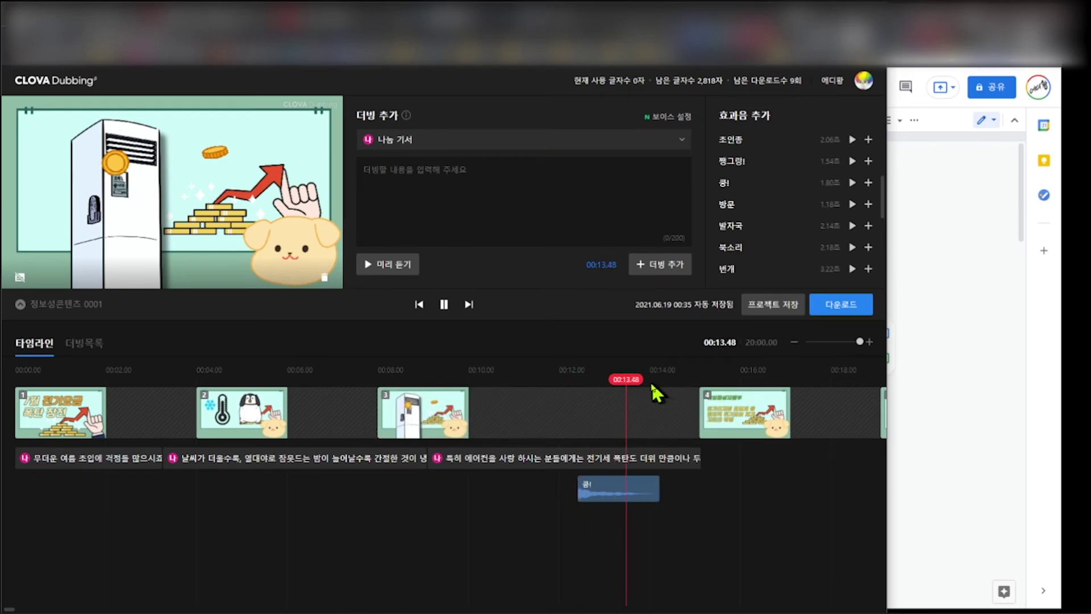
pyautogui.moveTo(648, 379); pyautogui.dragTo(493, 382)
pyautogui.moveTo(605, 487); pyautogui.dragTo(584, 486)
pyautogui.press('space')
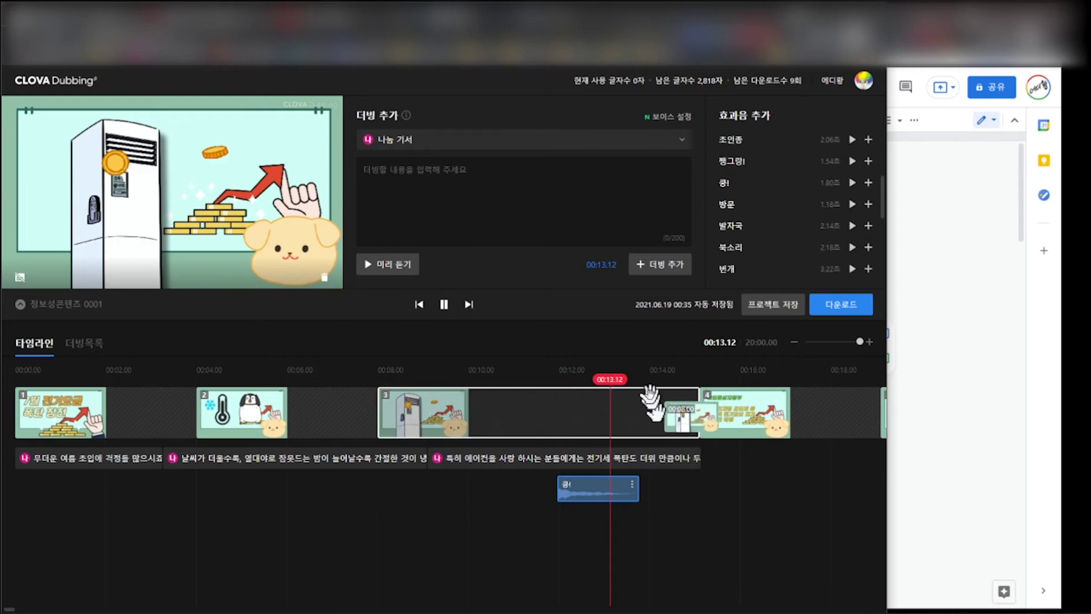
# - Return the playhead to the start of the timeline and download the project as a video file with the dubbing merged in
pyautogui.moveTo(646, 380); pyautogui.dragTo(21, 379)
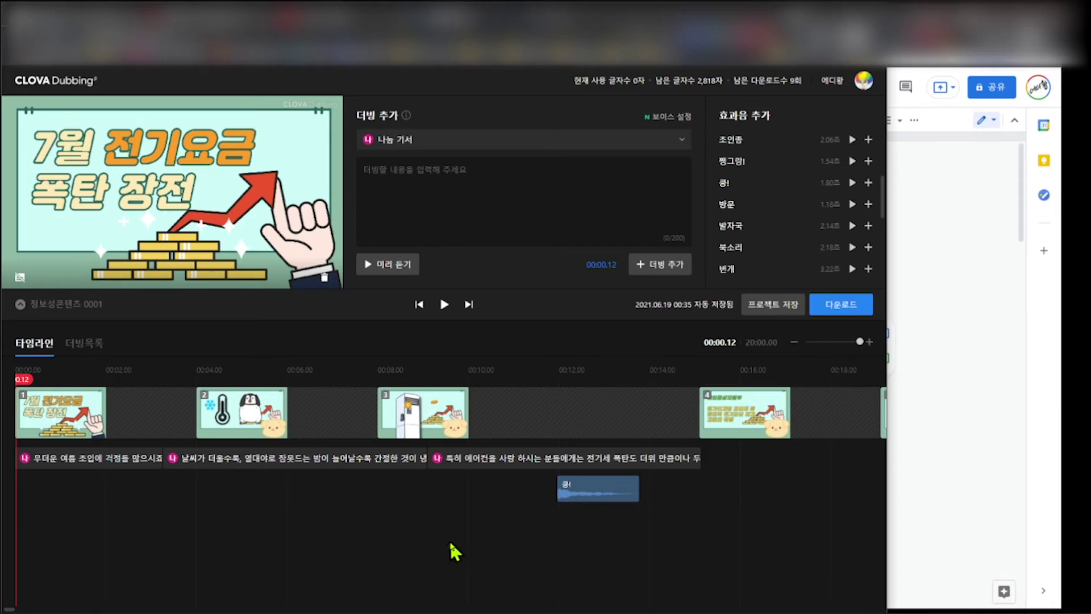
pyautogui.click(848, 313)
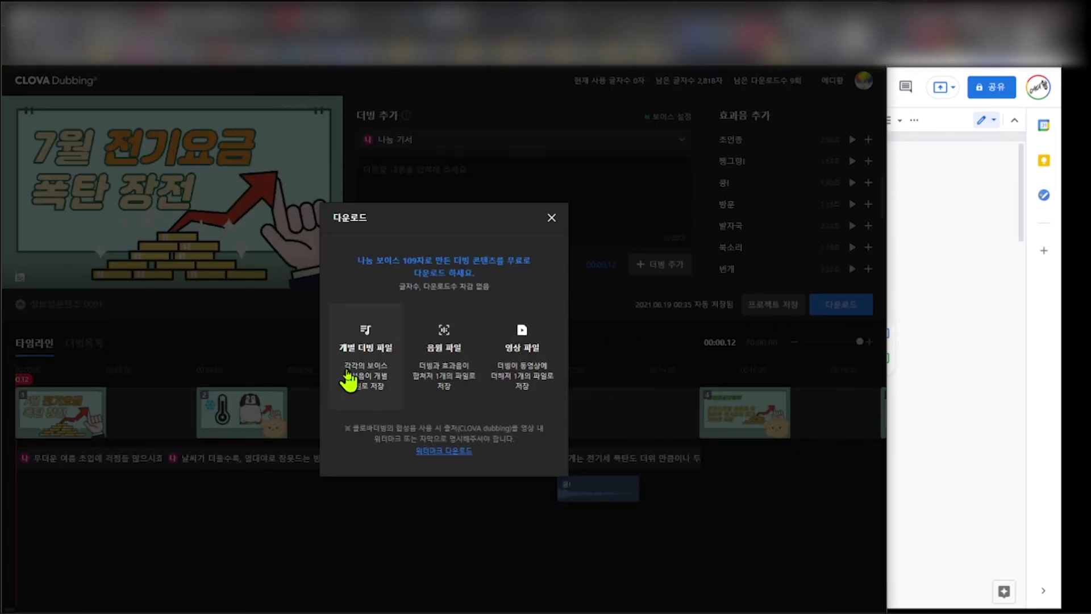
pyautogui.click(529, 388)
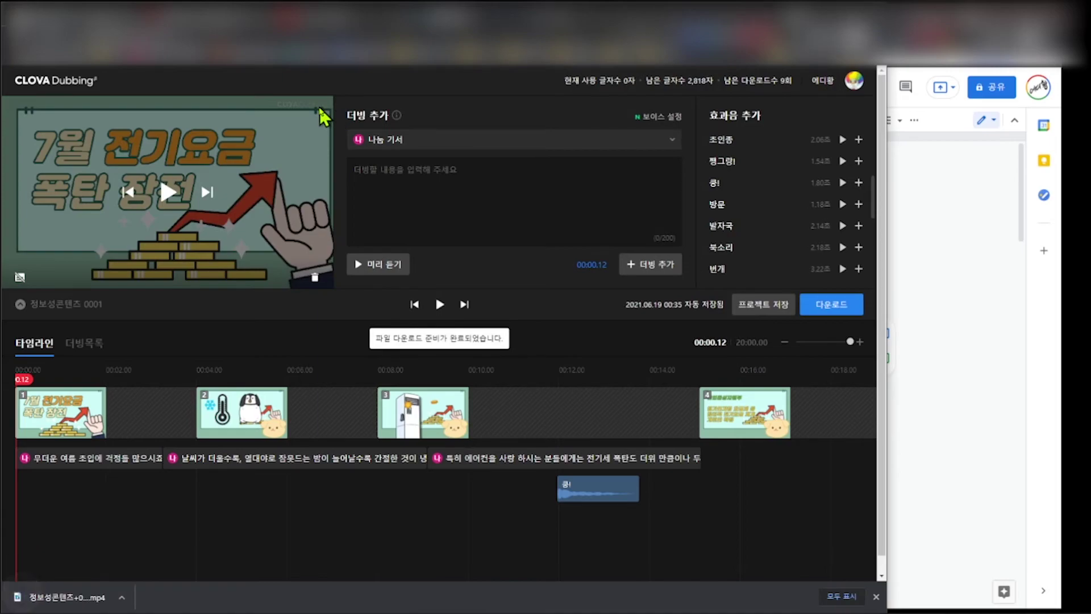
# - Open the downloaded MP4, watch the opening slides with the dubbing, and close the video player
pyautogui.click(162, 553)
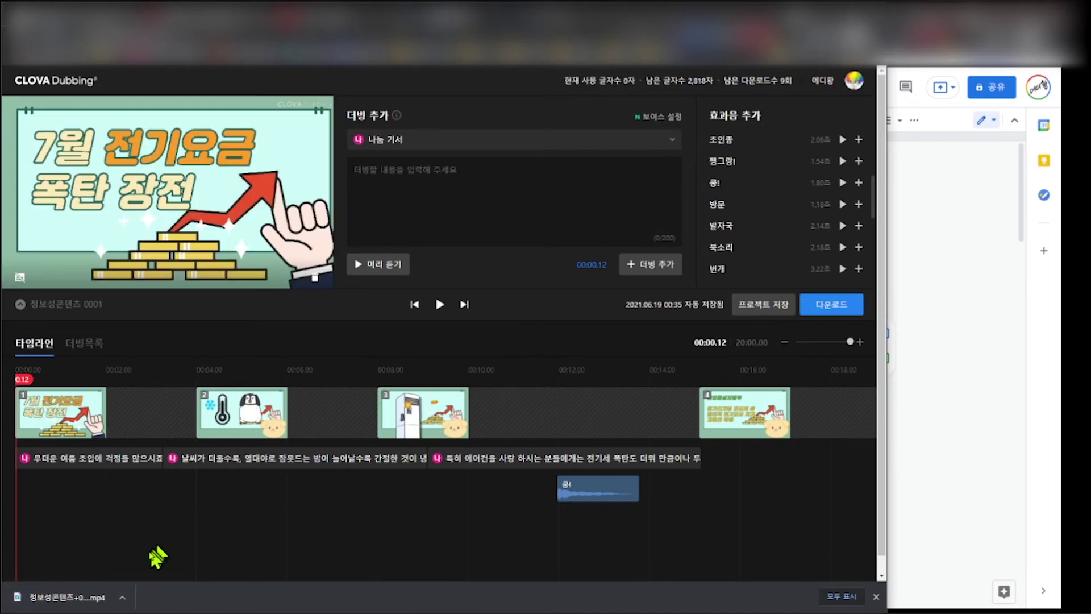
pyautogui.click(79, 598)
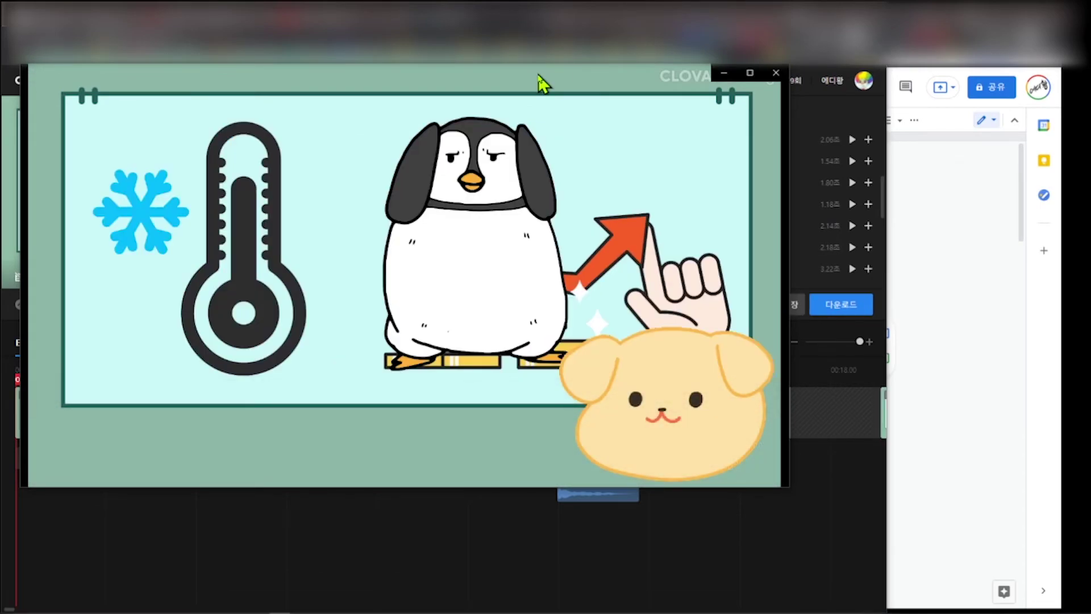
pyautogui.moveTo(494, 183)
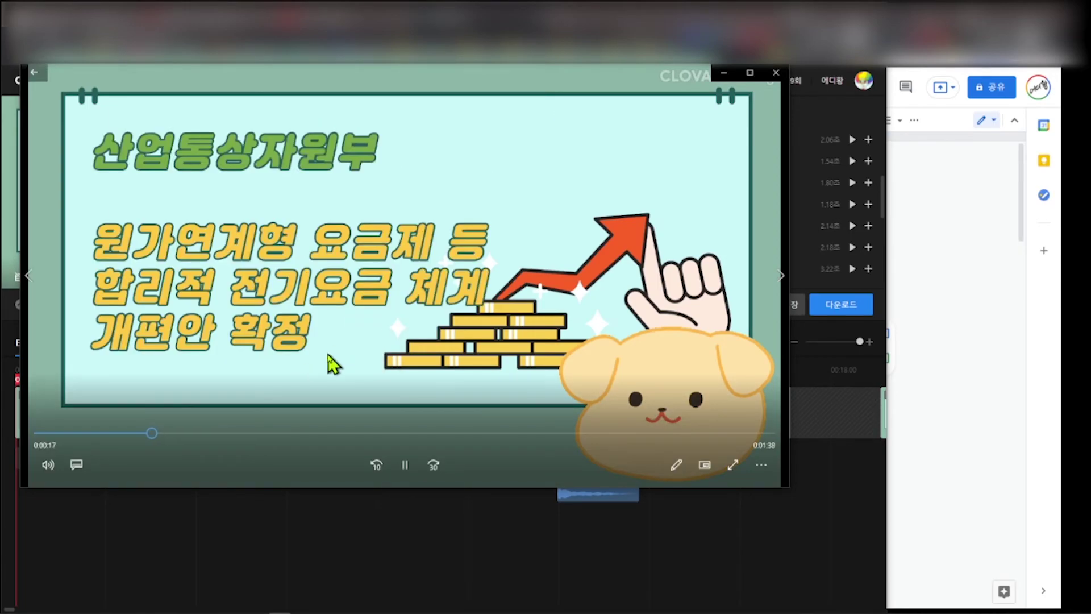
pyautogui.click(777, 74)
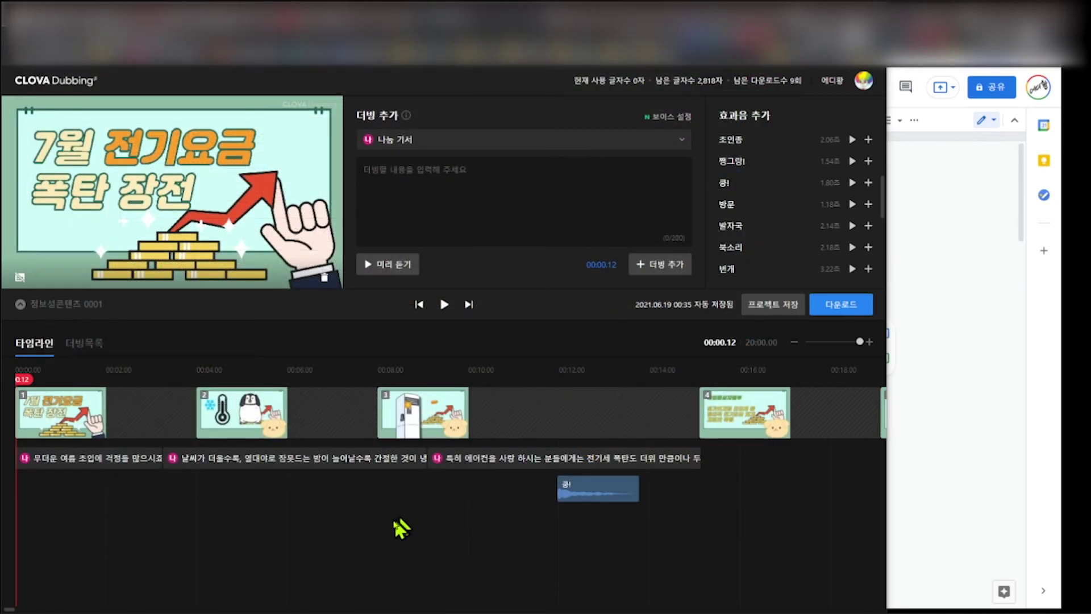
# - Switch to the Miricanvas presentation with the light-blue rounded frames and review its pages from the last one back to the fan page
pyautogui.hotkey('alt', 'Tab')
pyautogui.scroll(-2, 590, 423)
pyautogui.scroll(-12, 591, 423)
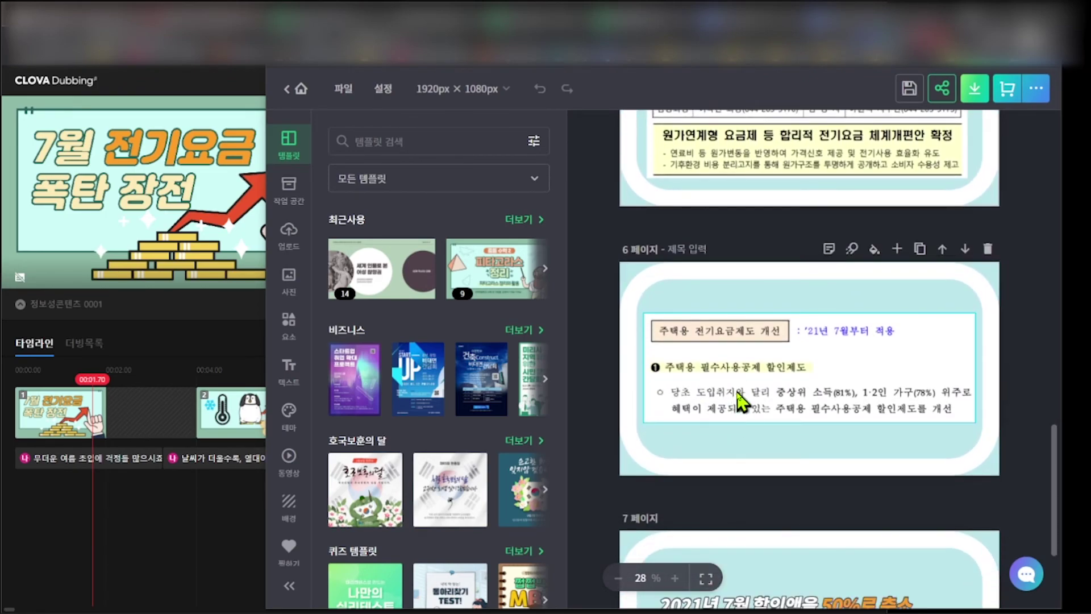
pyautogui.scroll(-3, 738, 404)
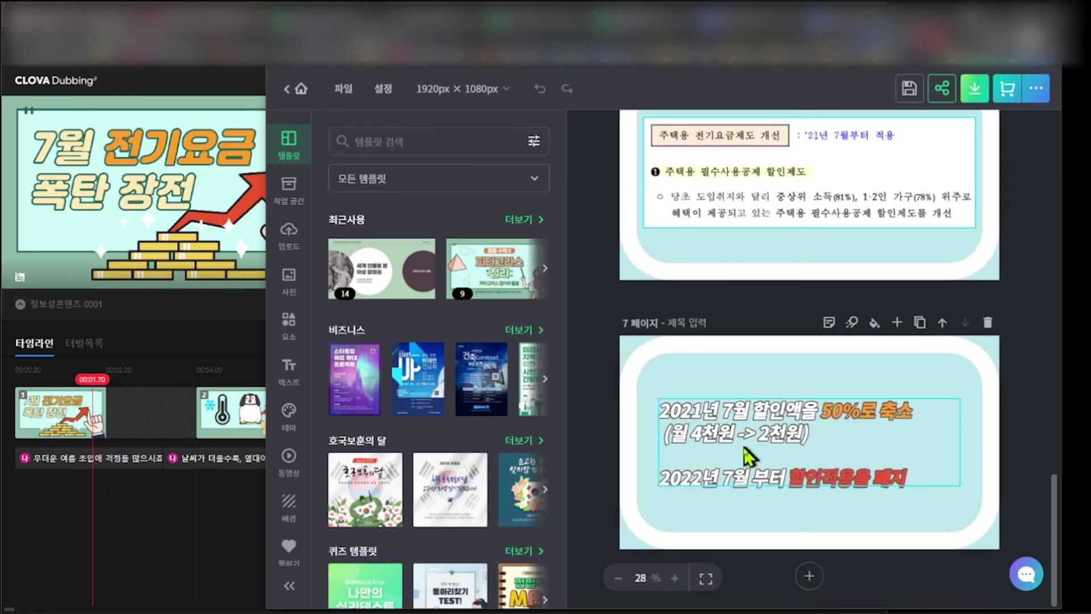
pyautogui.scroll(5, 745, 448)
pyautogui.scroll(8, 745, 381)
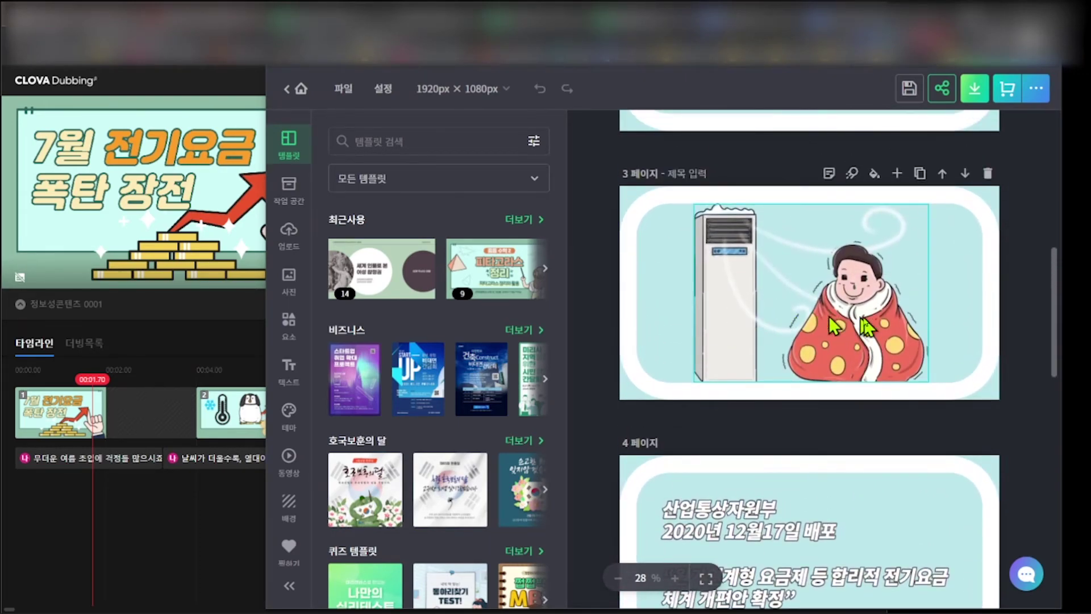
pyautogui.scroll(3, 867, 328)
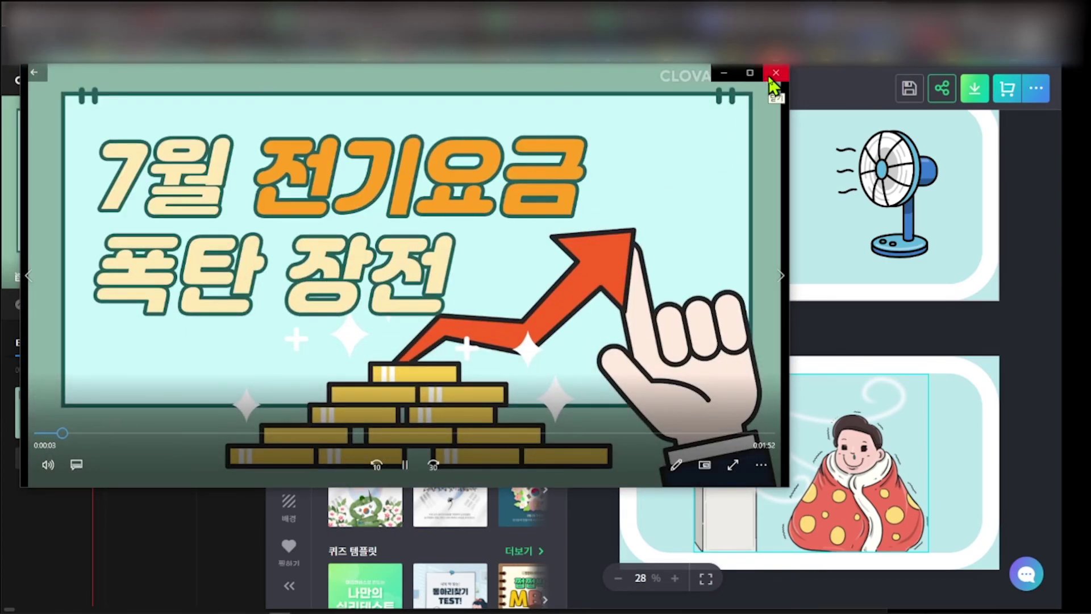
# - Close the video player and look over the opening pages of the green-framed Miricanvas presentation with the penguin and air conditioner
pyautogui.click(774, 74)
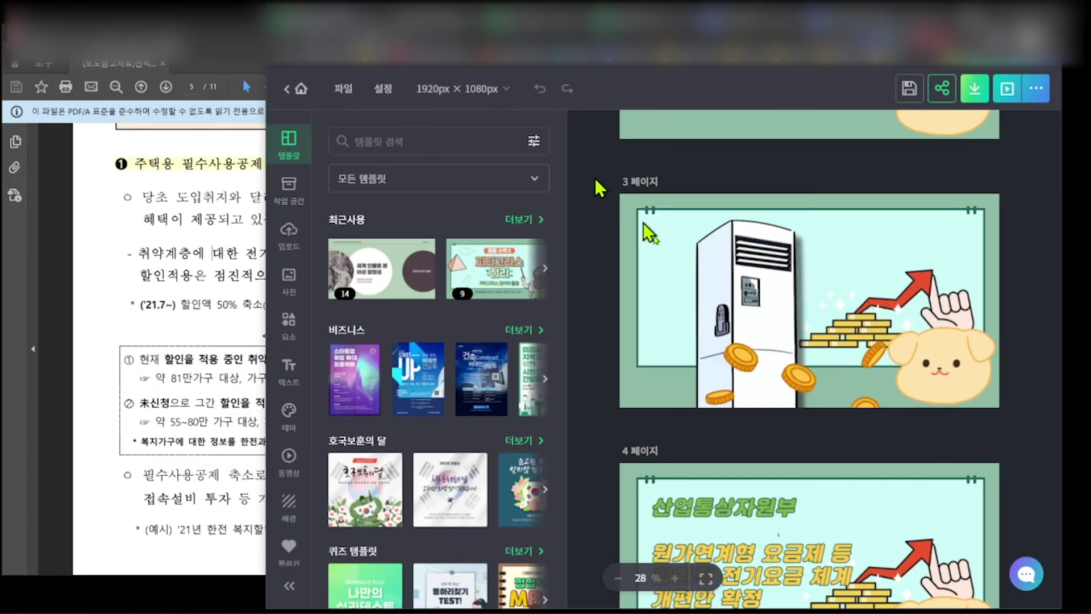
pyautogui.scroll(5, 654, 375)
pyautogui.scroll(-5, 694, 337)
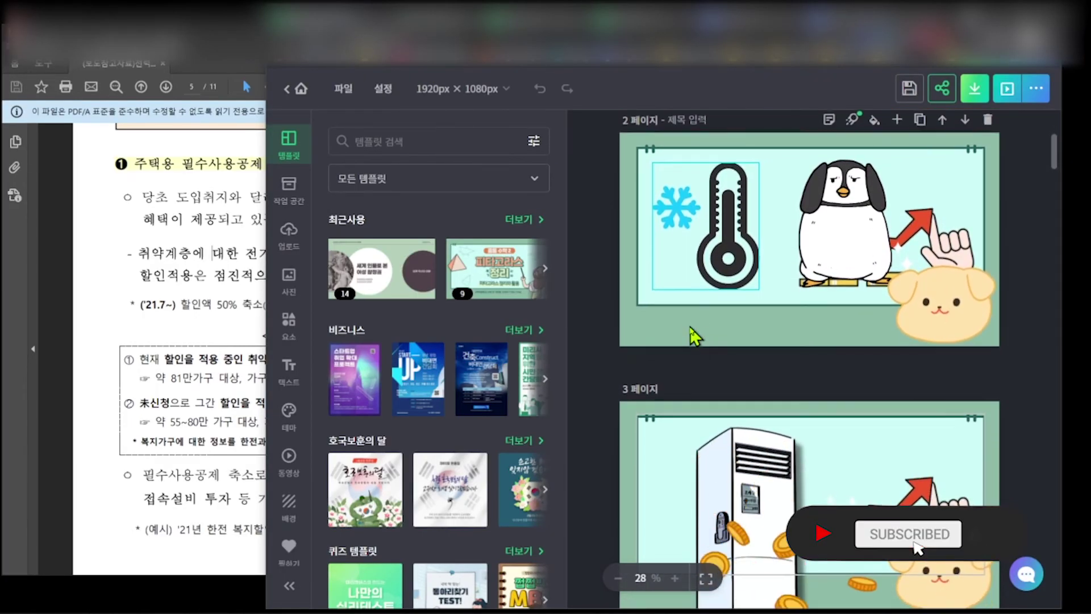